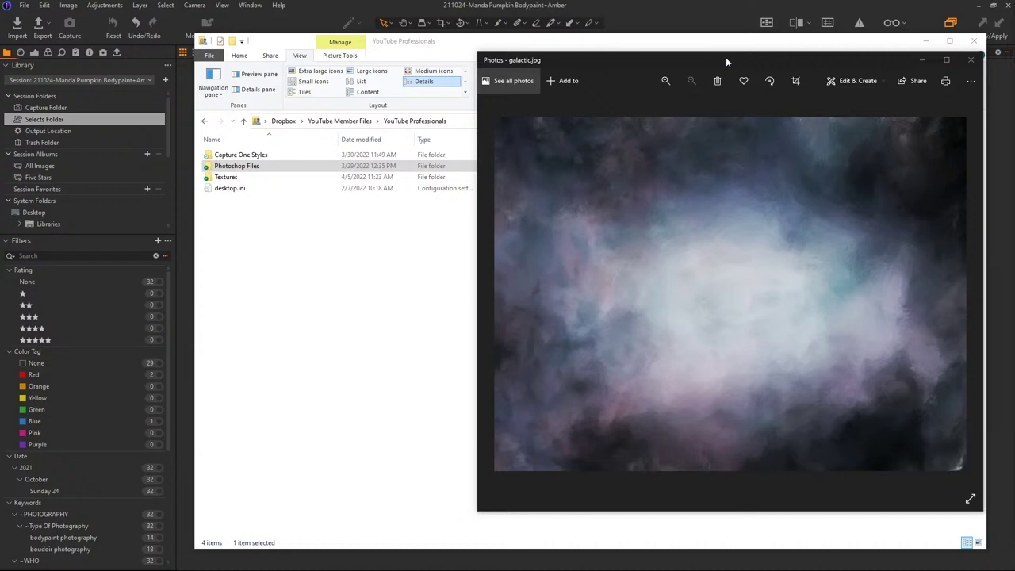
- Inspect the galactic.jpg texture in the photo viewer, zooming and panning across it
{"action": "left_click_drag", "start_coordinate": [725, 57], "coordinate": [706, 58]}
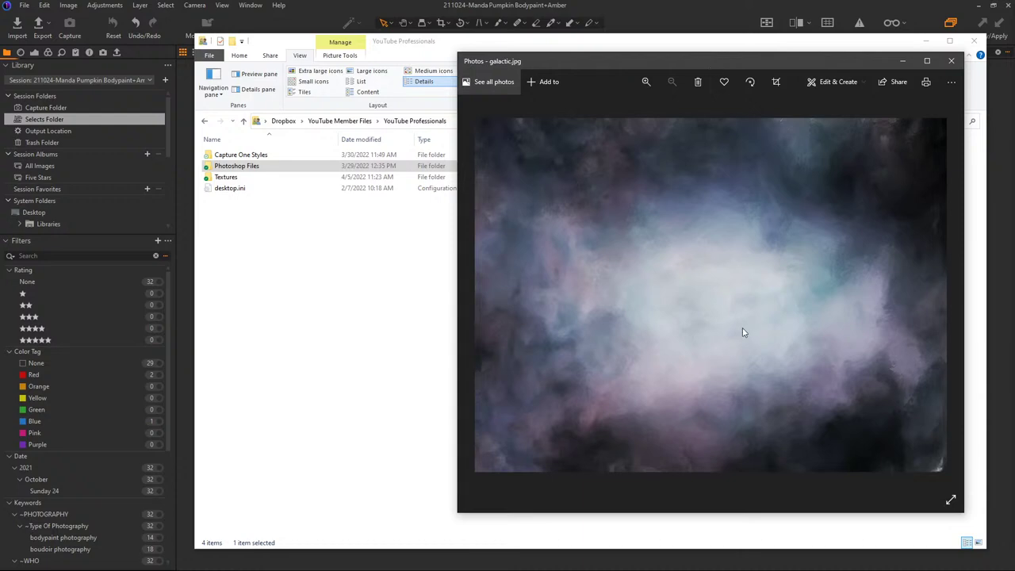
{"action": "scroll", "coordinate": [544, 175], "scroll_direction": "up", "scroll_amount": 2}
{"action": "scroll", "coordinate": [557, 168], "scroll_direction": "up", "scroll_amount": 3}
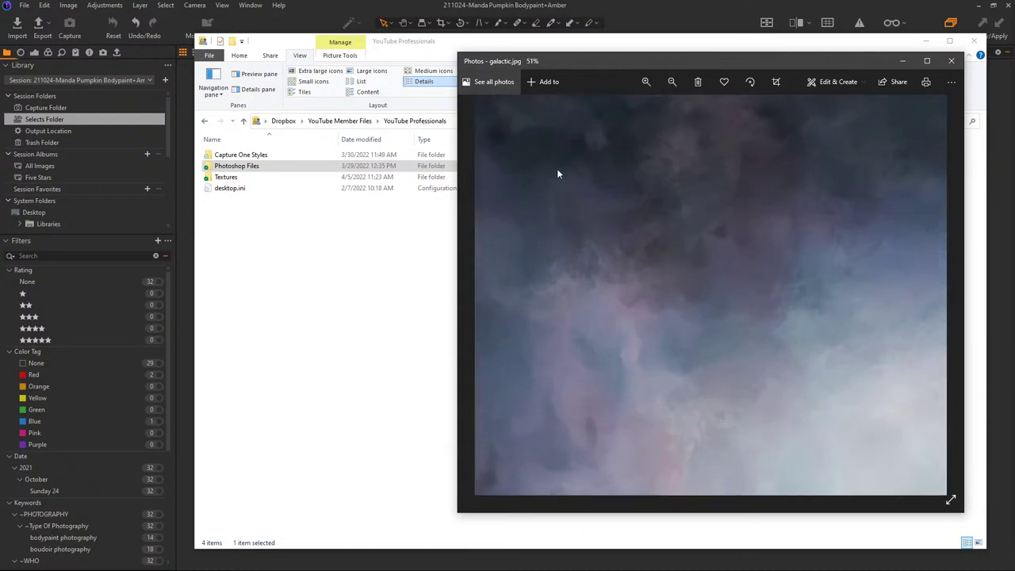
{"action": "scroll", "coordinate": [634, 202], "scroll_direction": "up", "scroll_amount": 5}
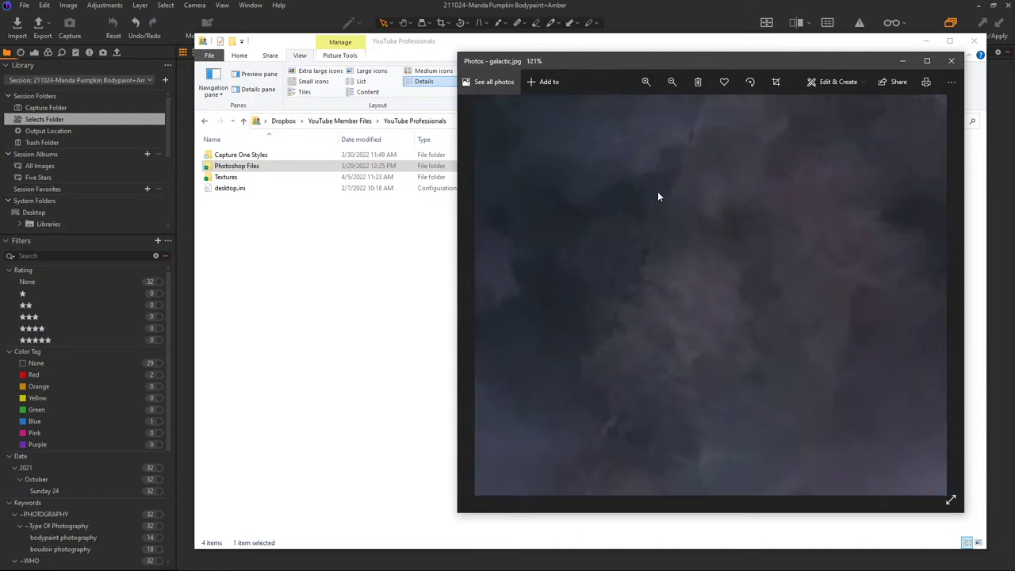
{"action": "left_click_drag", "start_coordinate": [781, 279], "coordinate": [675, 267]}
{"action": "scroll", "coordinate": [705, 274], "scroll_direction": "down", "scroll_amount": 5}
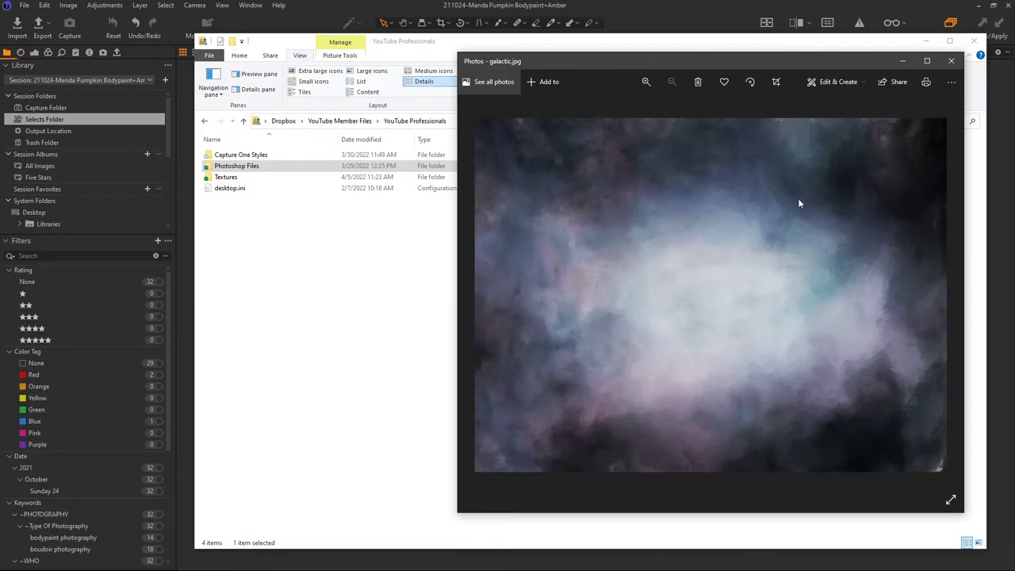
- Close the viewer, look inside Photoshop Files and Textures, then open Capture One Styles
{"action": "left_click", "coordinate": [952, 61]}
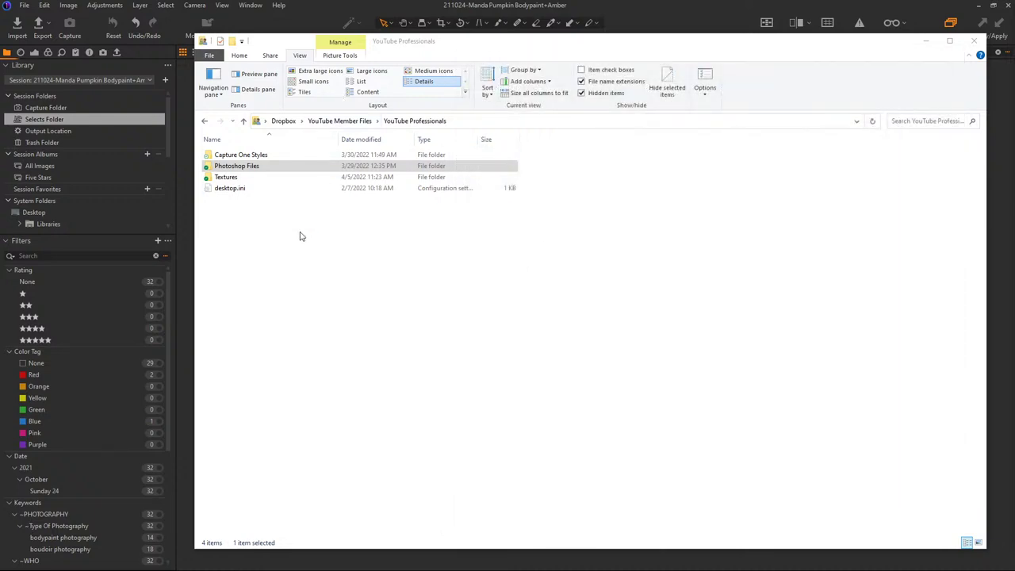
{"action": "left_click", "coordinate": [247, 168]}
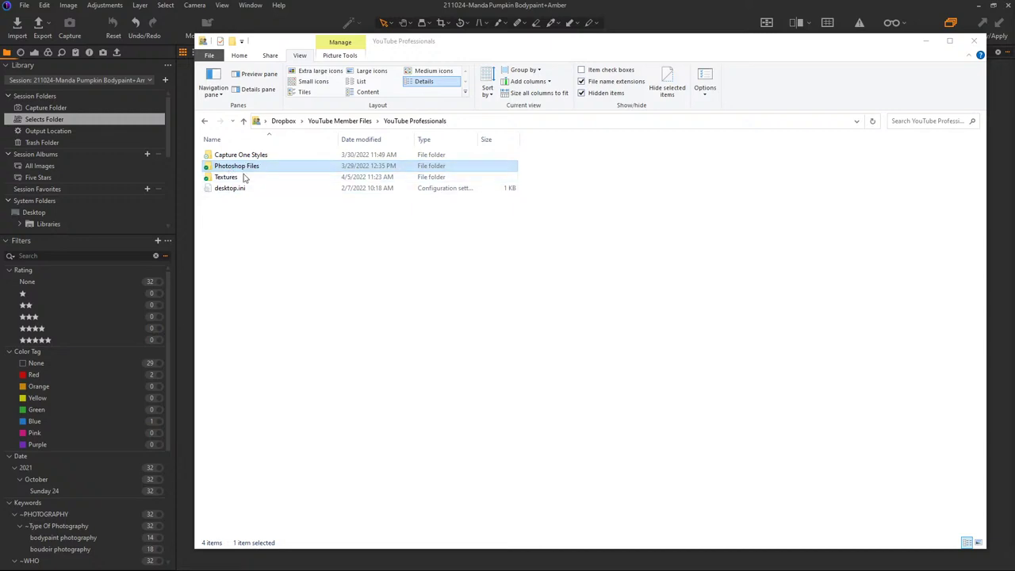
{"action": "double_click", "coordinate": [236, 168]}
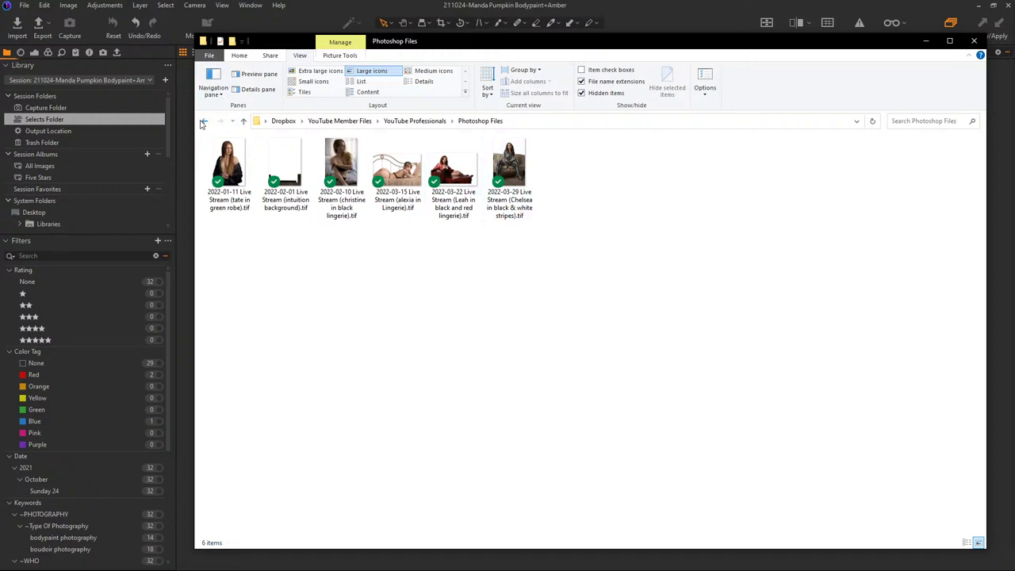
{"action": "left_click", "coordinate": [203, 122]}
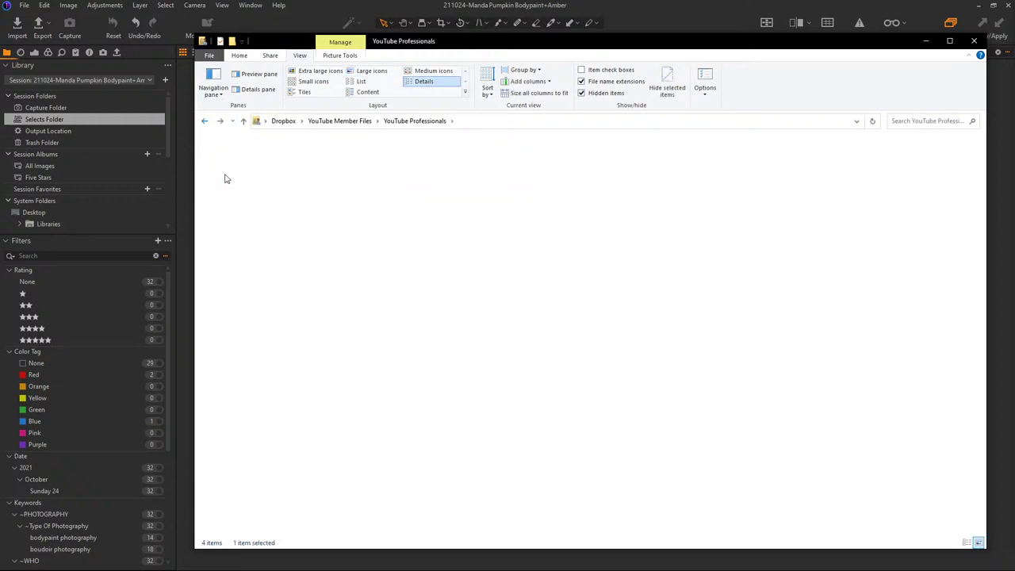
{"action": "double_click", "coordinate": [224, 179]}
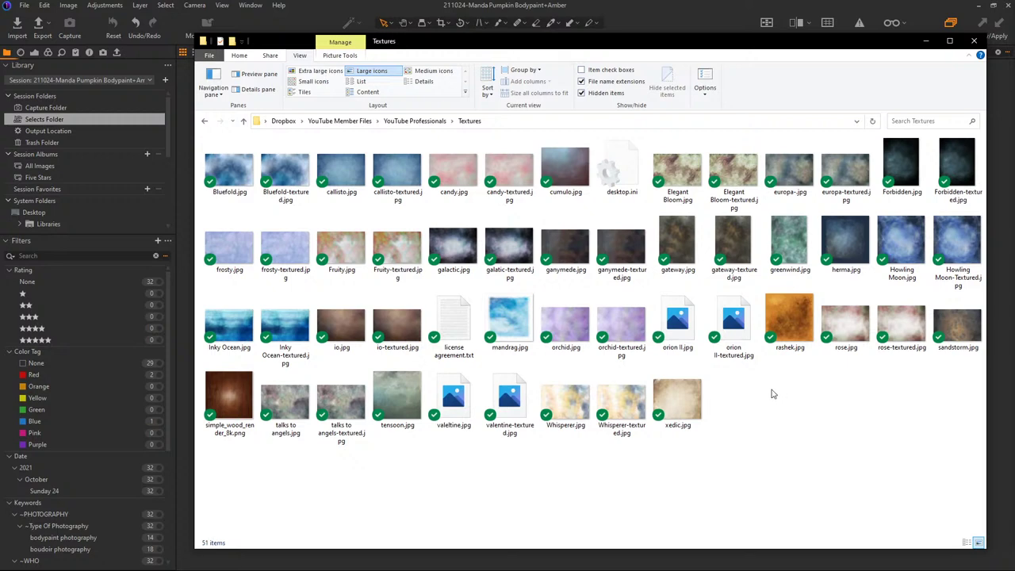
{"action": "left_click", "coordinate": [204, 120]}
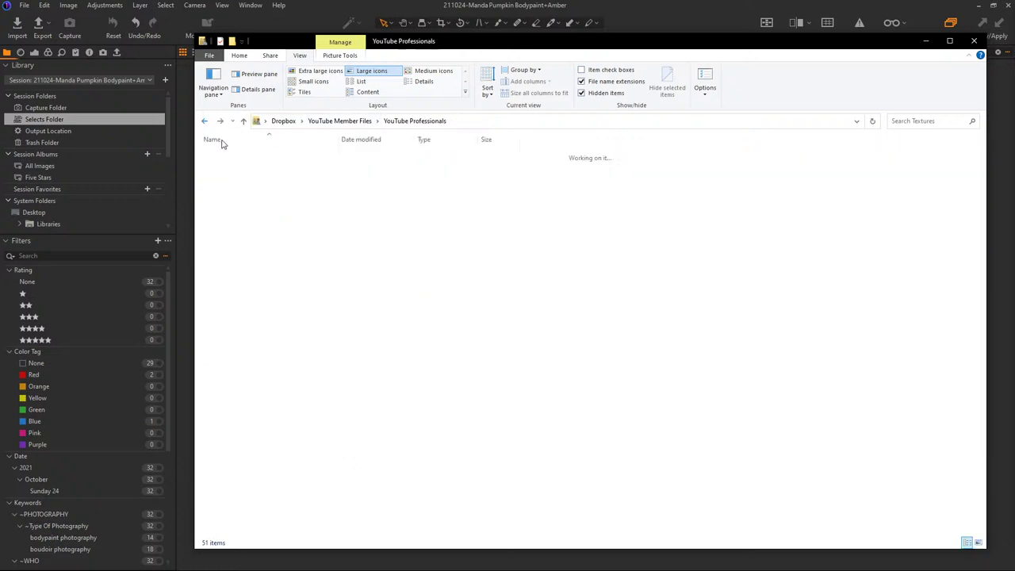
{"action": "double_click", "coordinate": [254, 156]}
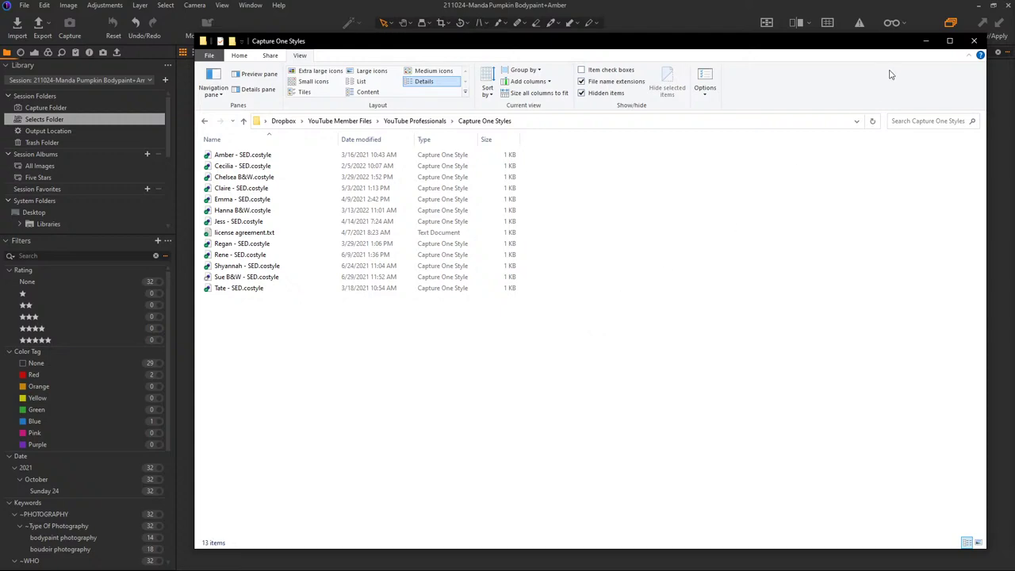
- Minimise File Explorer to bring Capture One's grid of 18 boudoir images forward
{"action": "left_click", "coordinate": [927, 41]}
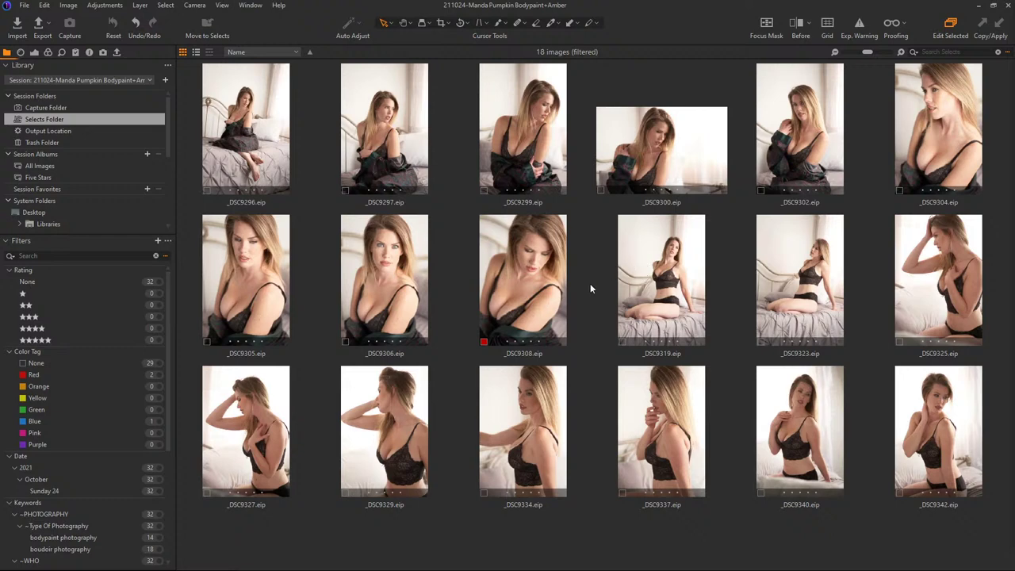
- Open _DSC9300 large in the viewer, magnify the model's eye and pick the loupe tool
{"action": "double_click", "coordinate": [652, 152]}
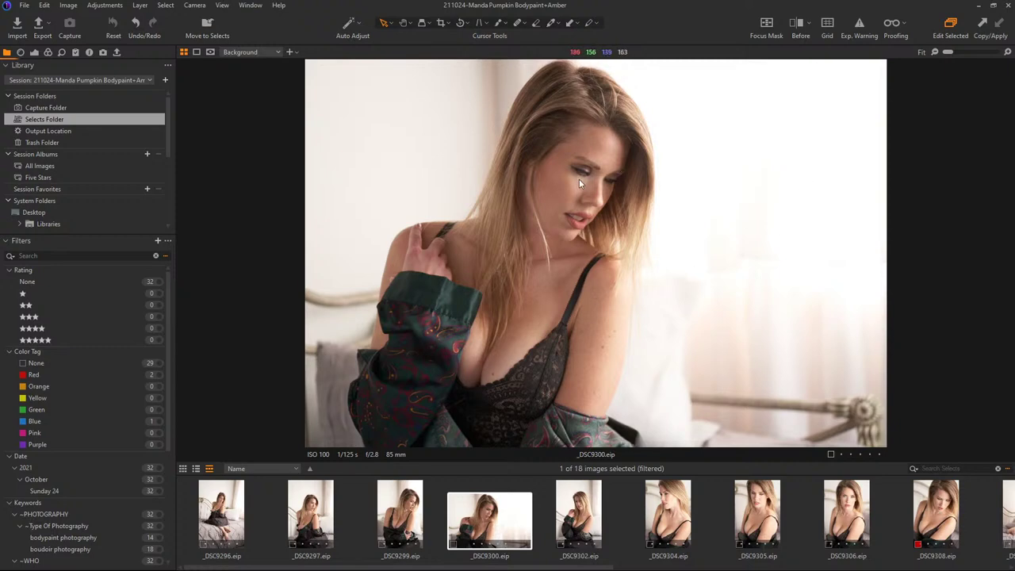
{"action": "left_click_drag", "start_coordinate": [586, 173], "coordinate": [587, 173]}
{"action": "left_click", "coordinate": [429, 23]}
{"action": "left_click", "coordinate": [422, 23]}
- Check the loupe's size option and magnify details with the loupe, including _DSC9305's eye
{"action": "left_click", "coordinate": [429, 23]}
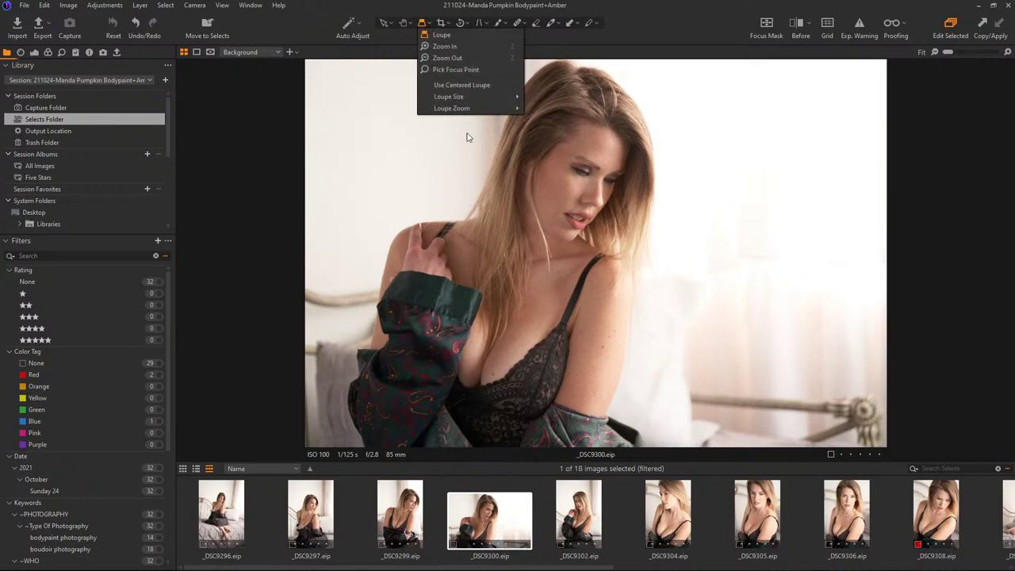
{"action": "mouse_move", "coordinate": [473, 111]}
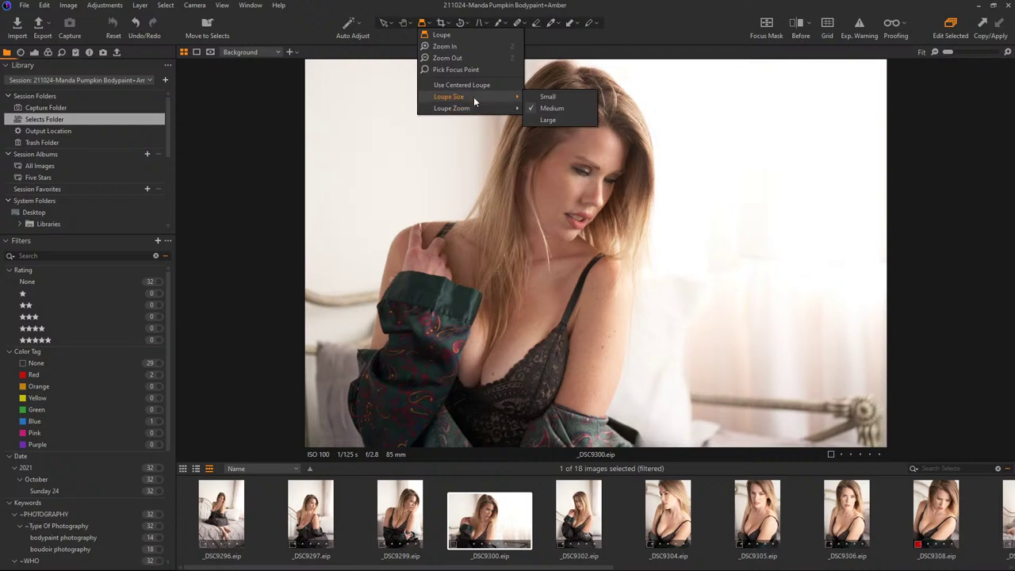
{"action": "left_click", "coordinate": [686, 87]}
{"action": "left_click", "coordinate": [592, 172]}
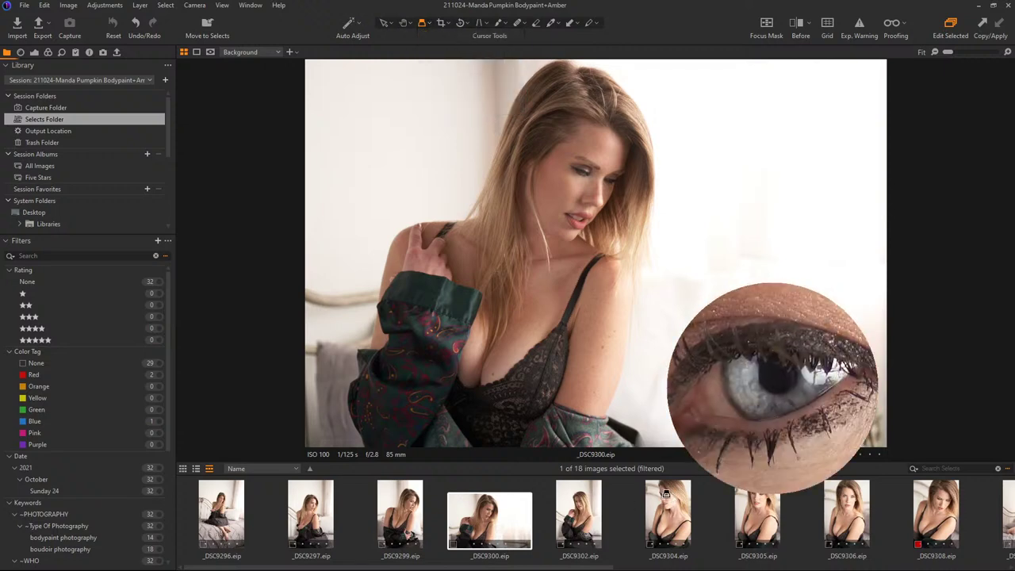
{"action": "left_click_drag", "start_coordinate": [666, 493], "coordinate": [761, 495]}
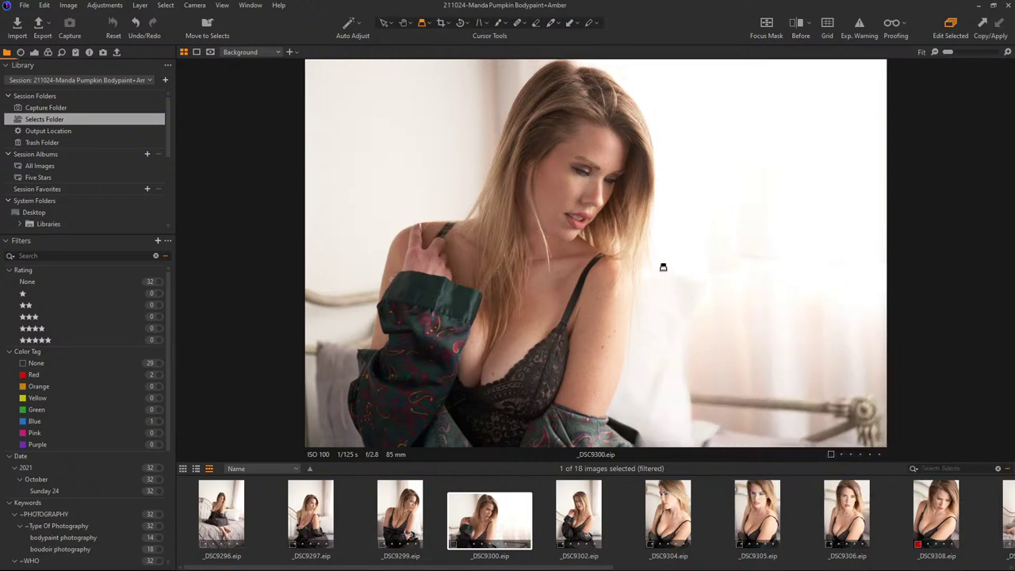
- Set _DSC9300's Highlight to -52 with exposure left at 0, then show _DSC9302
{"action": "left_click", "coordinate": [384, 23]}
{"action": "left_click", "coordinate": [34, 52]}
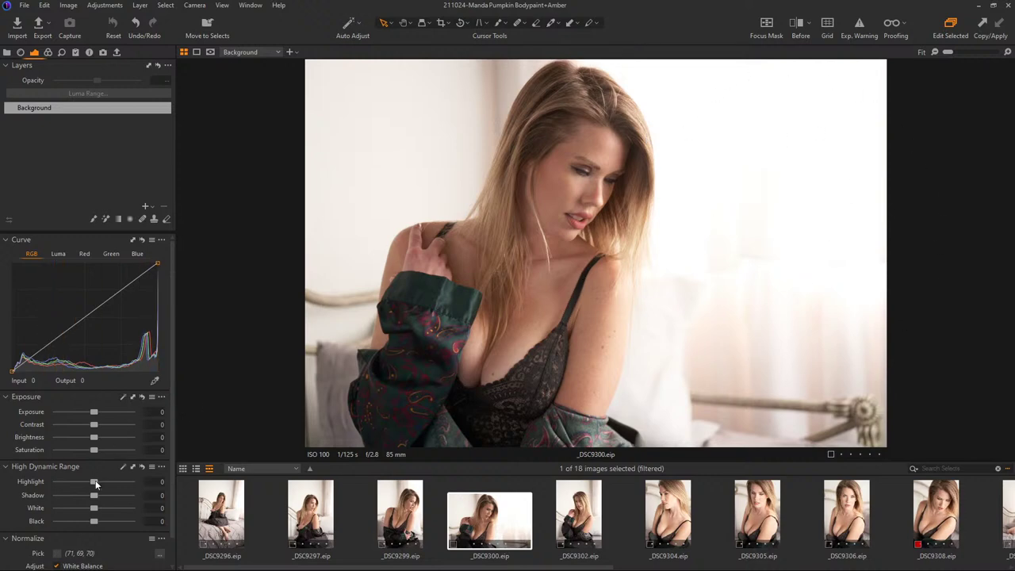
{"action": "left_click_drag", "start_coordinate": [93, 481], "coordinate": [82, 481]}
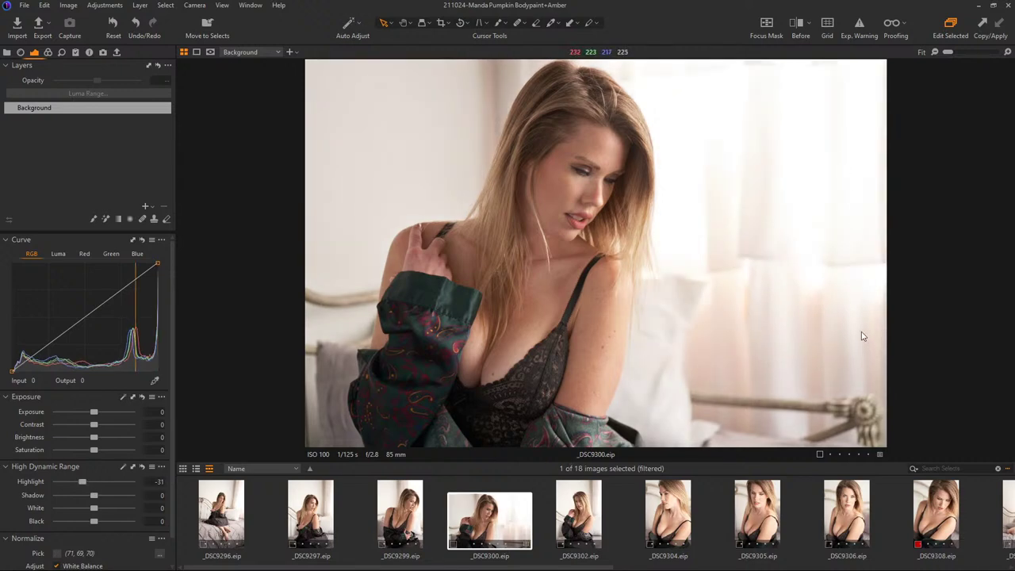
{"action": "double_click", "coordinate": [83, 481]}
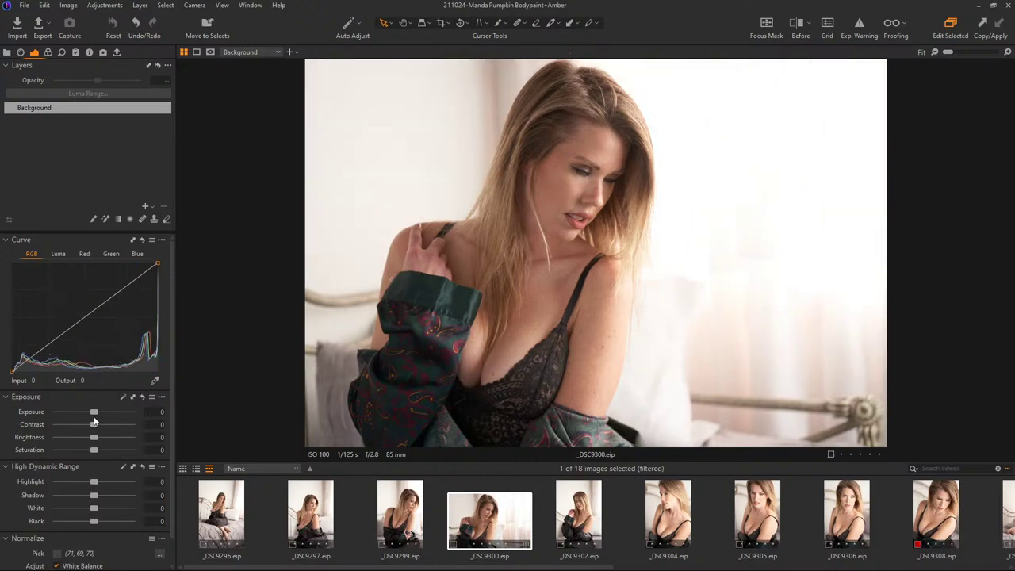
{"action": "left_click_drag", "start_coordinate": [94, 412], "coordinate": [79, 413]}
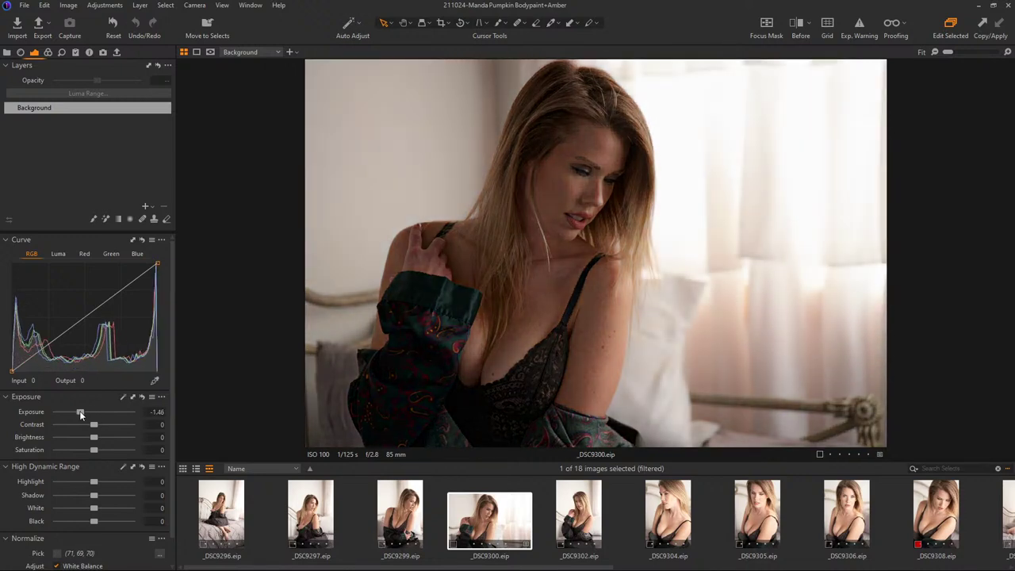
{"action": "double_click", "coordinate": [80, 413]}
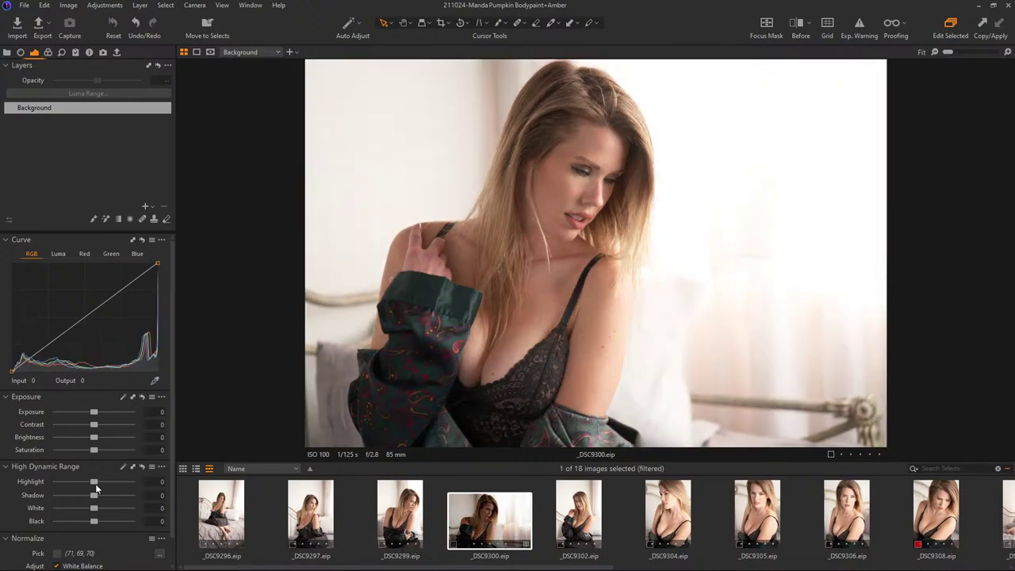
{"action": "left_click_drag", "start_coordinate": [94, 484], "coordinate": [73, 480]}
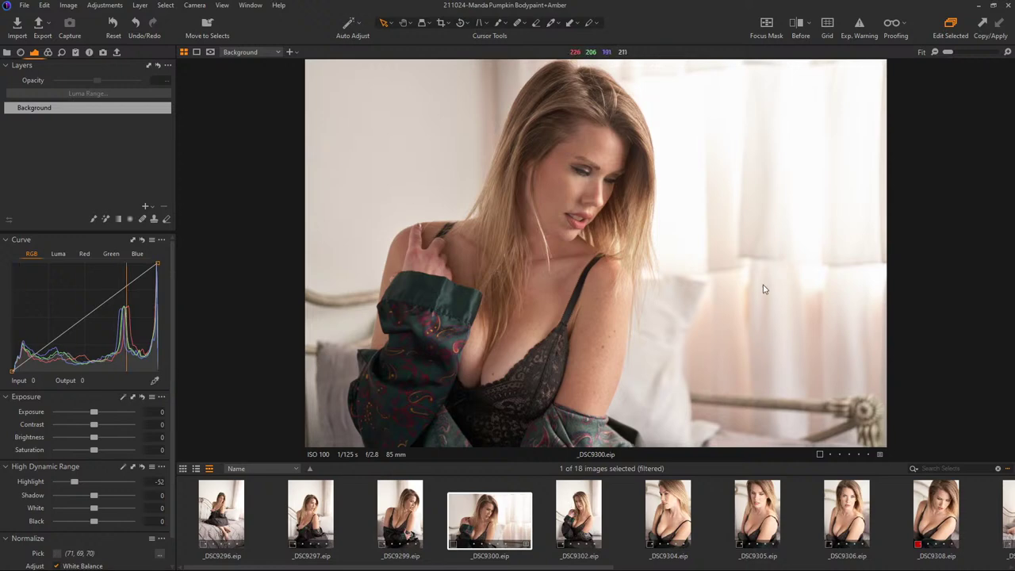
{"action": "left_click", "coordinate": [579, 514]}
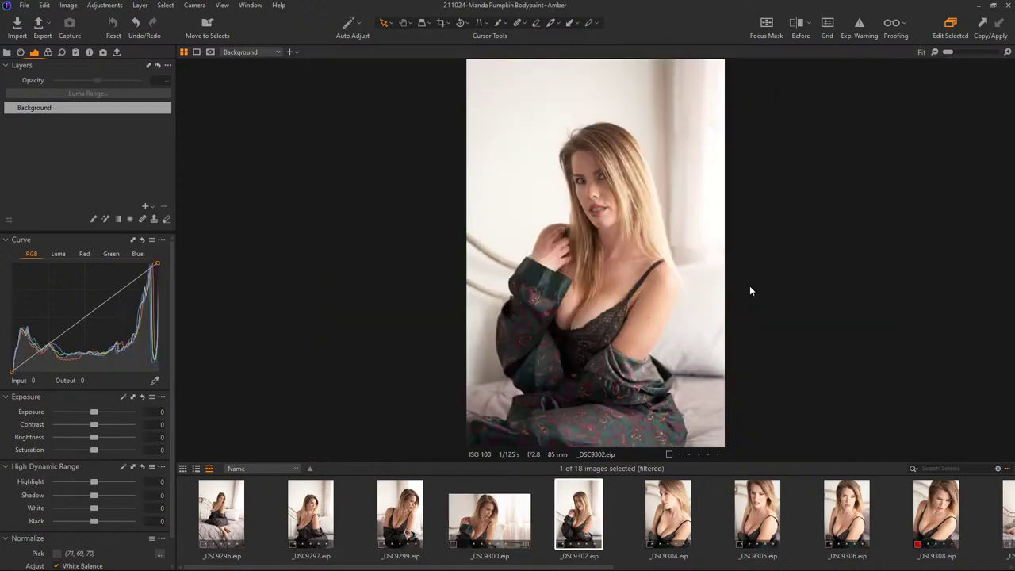
- Return to _DSC9300 and show the Styles and Presets tools in the left panel
{"action": "left_click", "coordinate": [502, 519]}
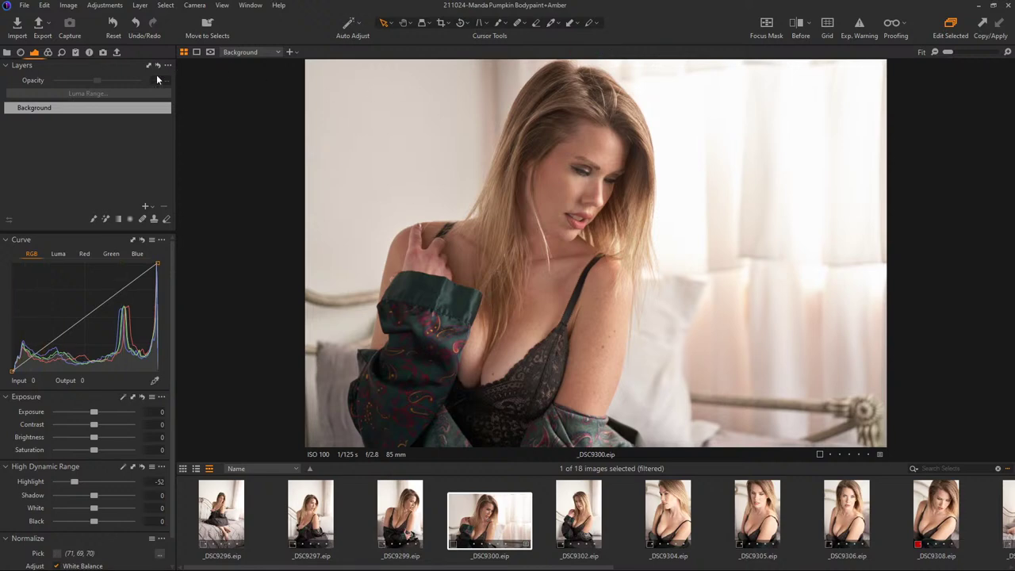
{"action": "left_click", "coordinate": [76, 52]}
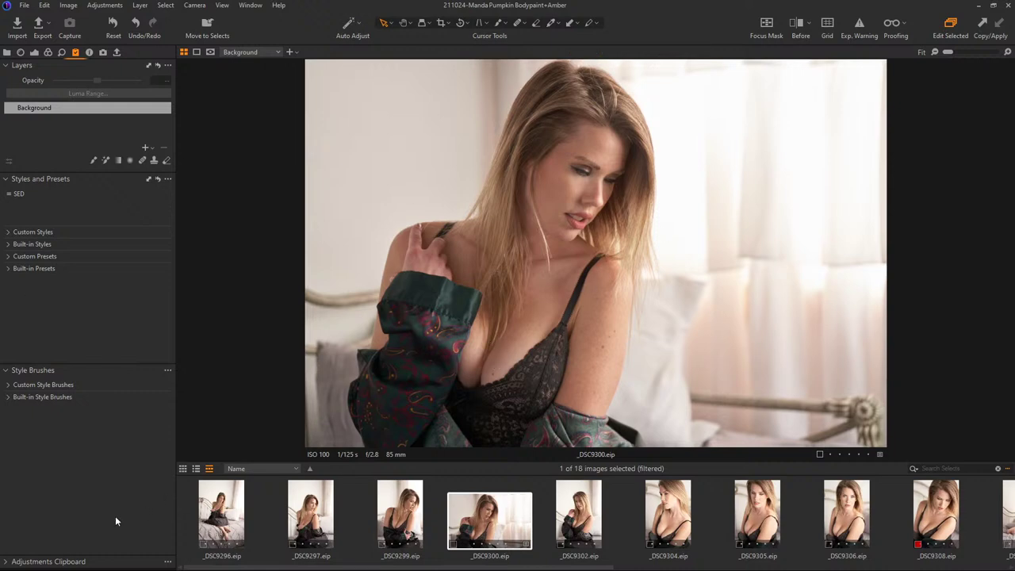
- Copy _DSC9300's adjustments to the clipboard, then view _DSC9304, _DSC9305 and _DSC9300
{"action": "left_click", "coordinate": [6, 562]}
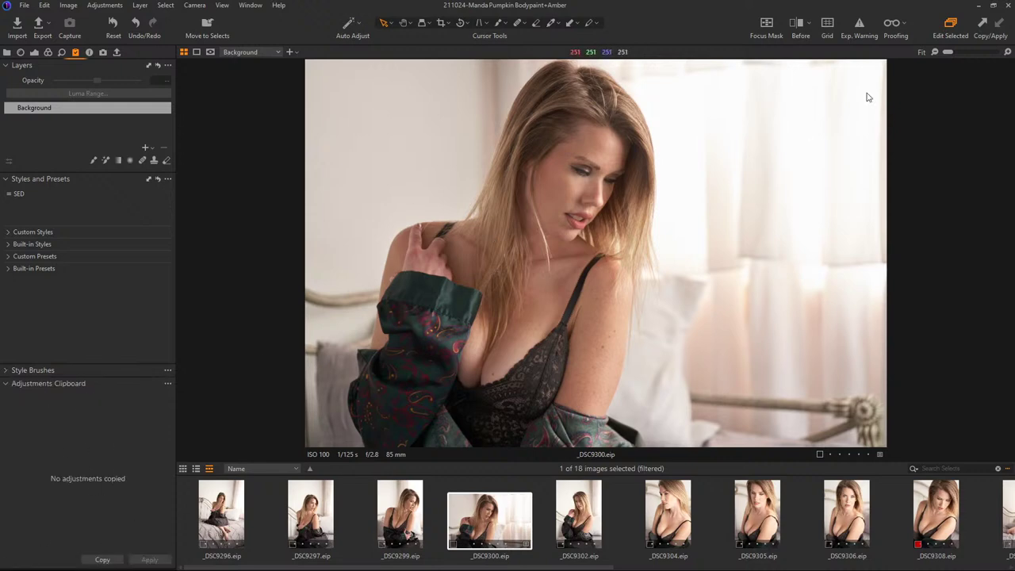
{"action": "left_click", "coordinate": [983, 24]}
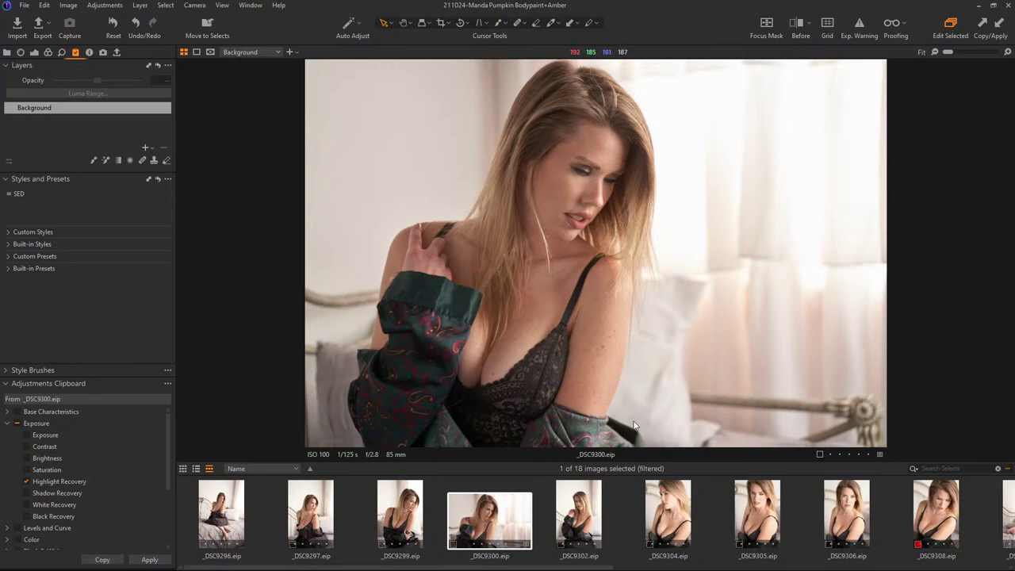
{"action": "left_click", "coordinate": [674, 517]}
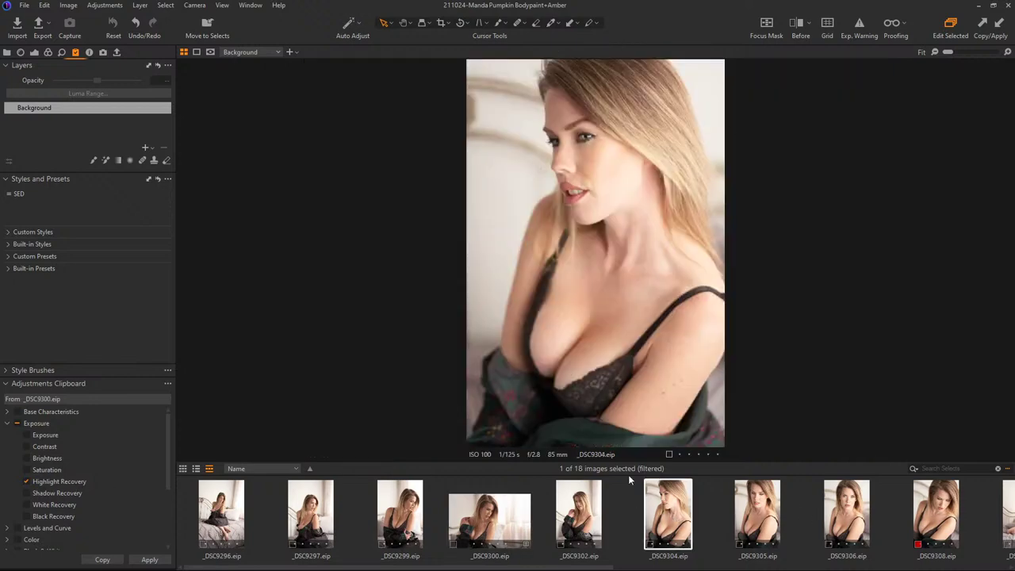
{"action": "left_click", "coordinate": [753, 526]}
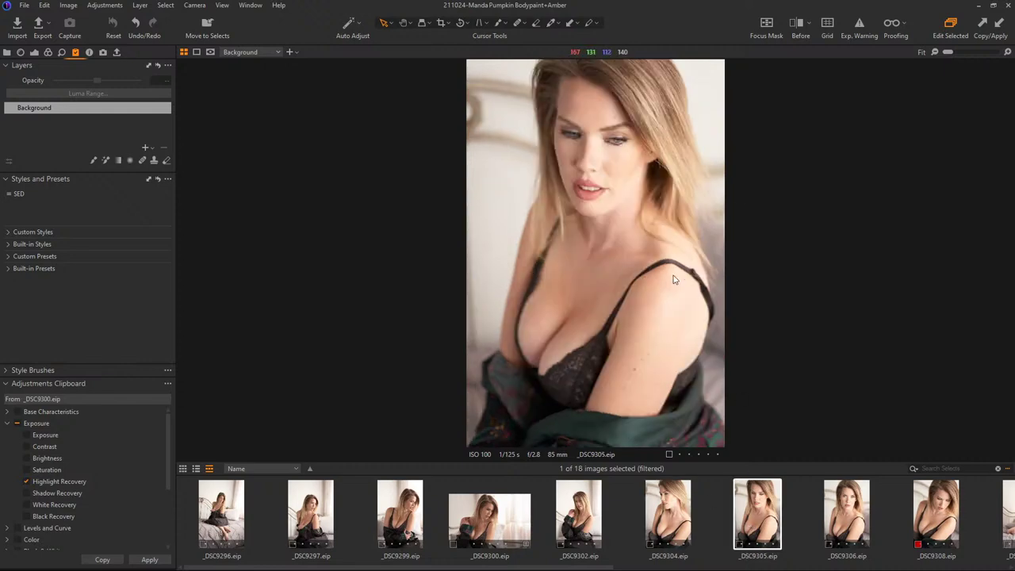
{"action": "left_click", "coordinate": [508, 535]}
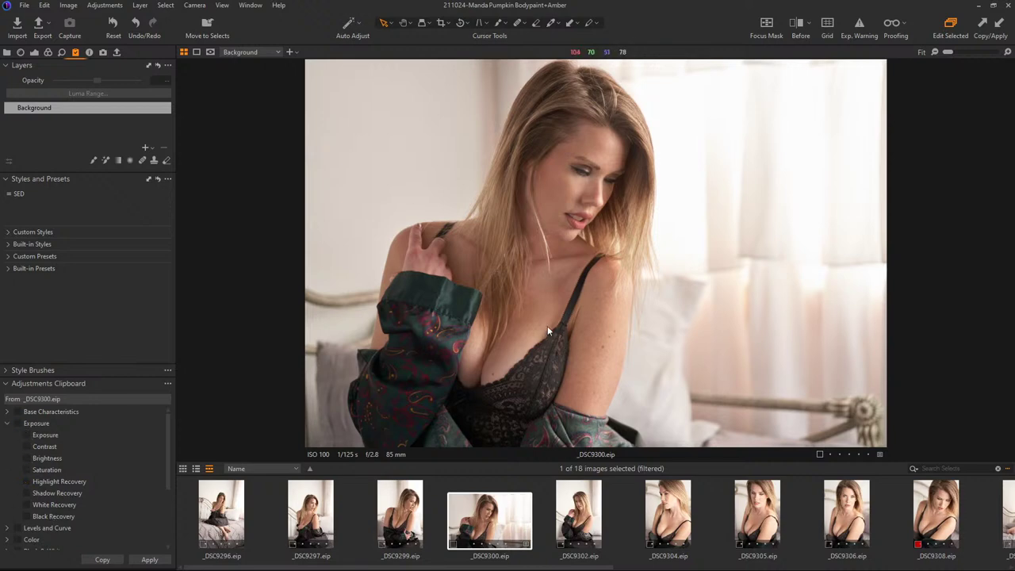
- Rotate _DSC9296 slightly and crop it to a tighter portrait framing
{"action": "left_click", "coordinate": [230, 513]}
{"action": "left_click", "coordinate": [442, 23]}
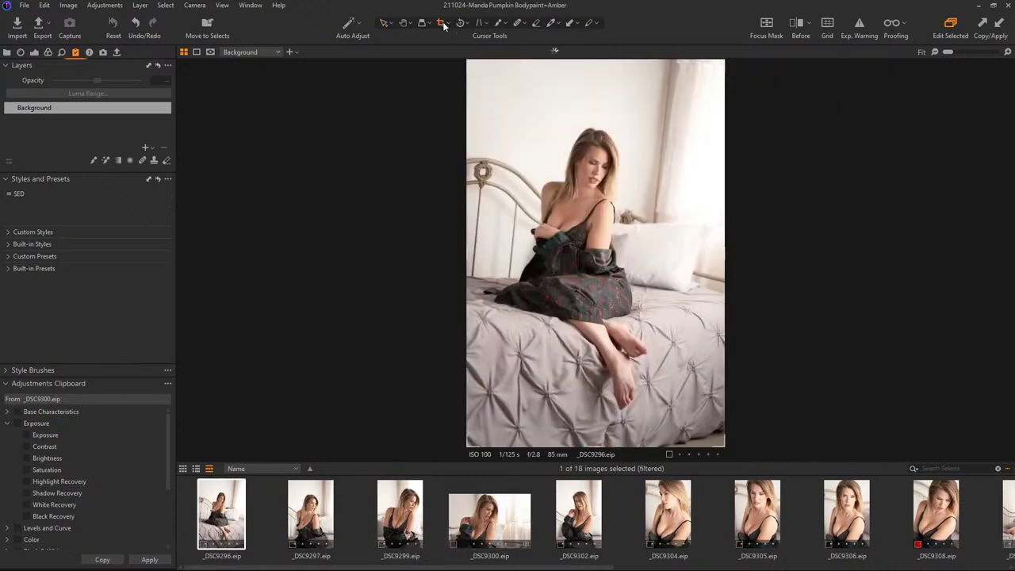
{"action": "left_click_drag", "start_coordinate": [468, 60], "coordinate": [457, 83]}
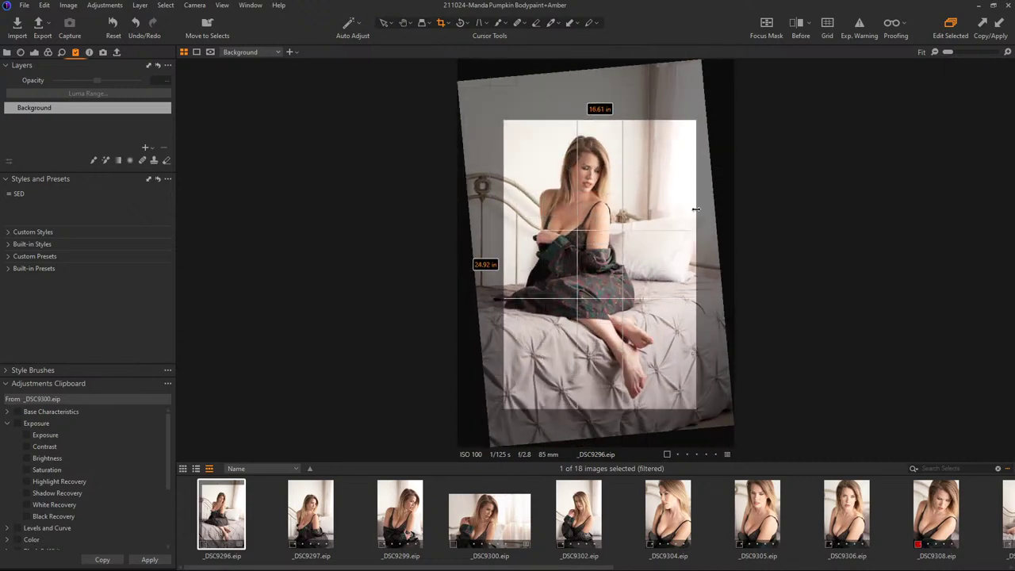
{"action": "left_click_drag", "start_coordinate": [505, 117], "coordinate": [491, 96]}
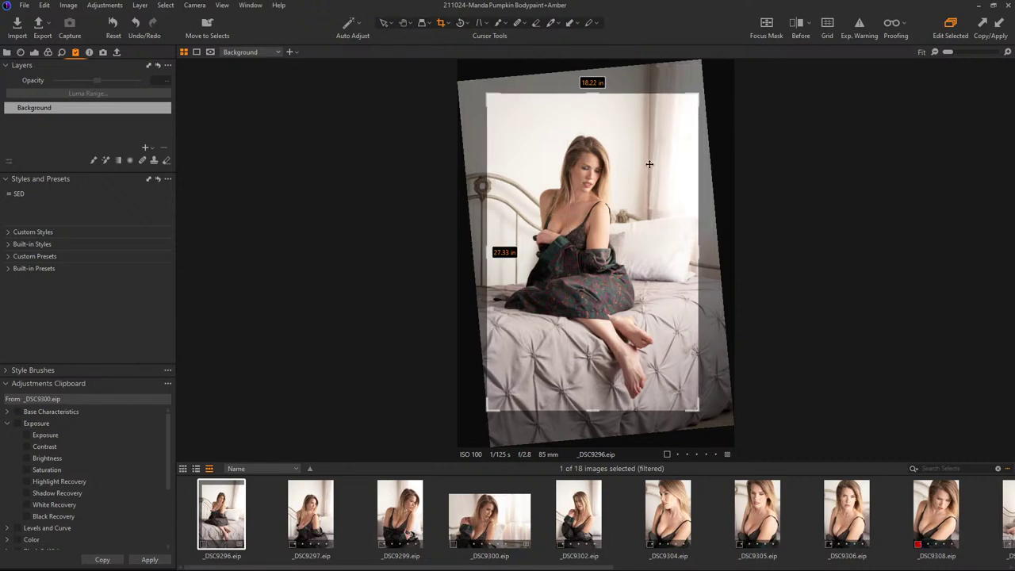
{"action": "left_click_drag", "start_coordinate": [654, 165], "coordinate": [661, 172]}
{"action": "left_click", "coordinate": [383, 24]}
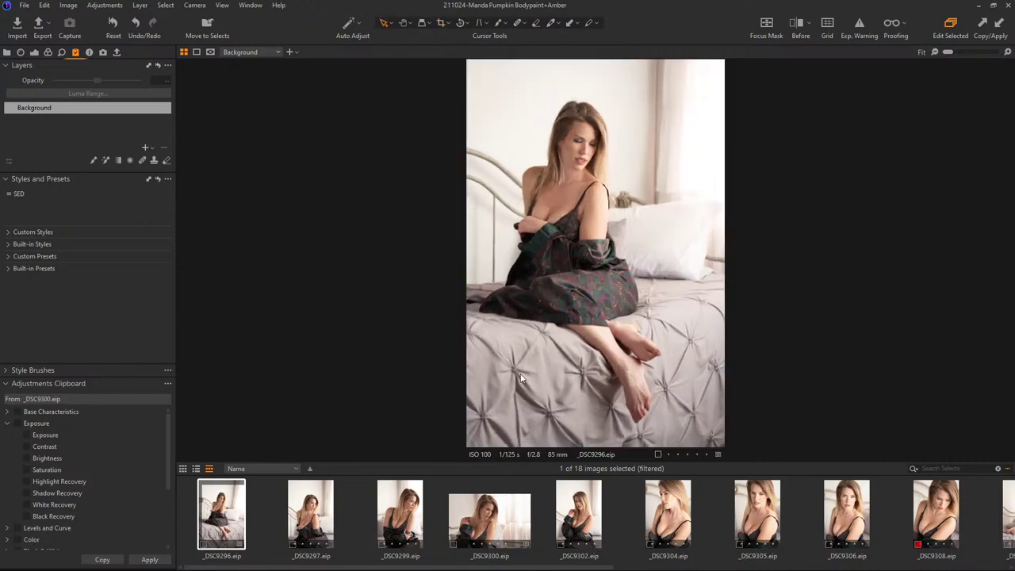
- Load _DSC9296's adjustments into the adjustments clipboard
{"action": "left_click", "coordinate": [985, 24]}
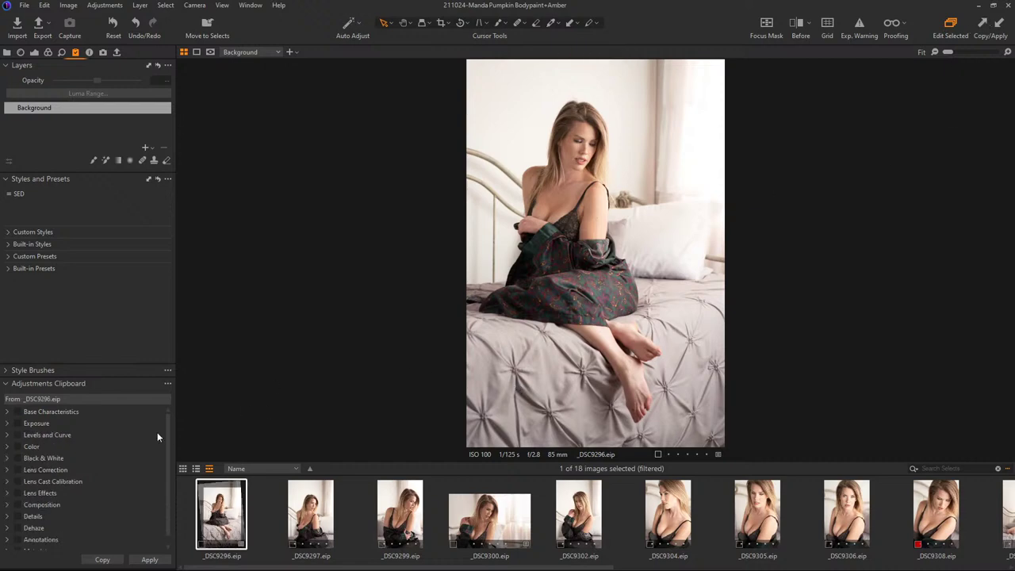
{"action": "scroll", "coordinate": [170, 451], "scroll_direction": "down", "scroll_amount": 1}
{"action": "scroll", "coordinate": [170, 450], "scroll_direction": "up", "scroll_amount": 1}
- Set the clipboard's Autoselect option to Adjusted except Composition
{"action": "left_click", "coordinate": [167, 384]}
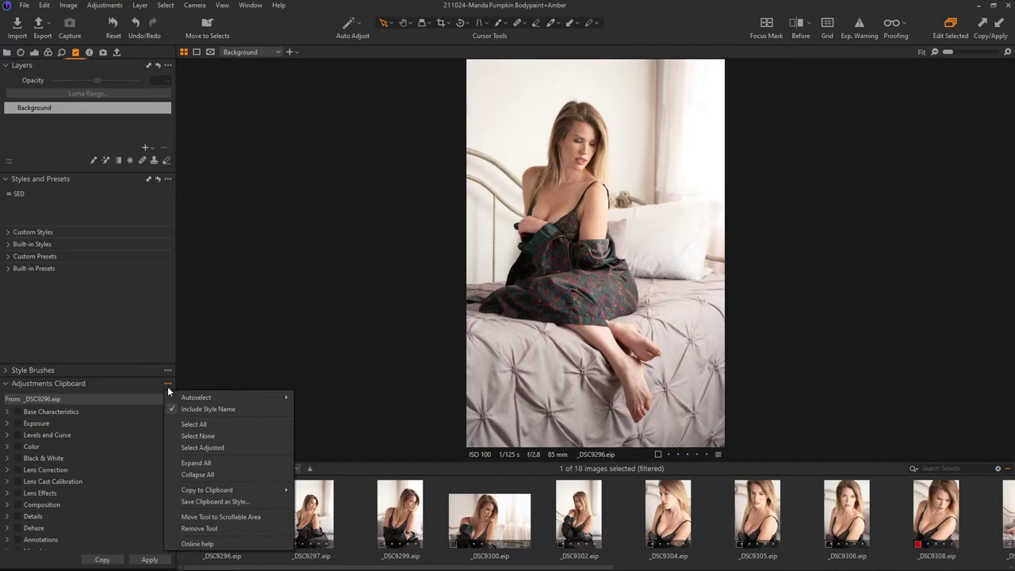
{"action": "mouse_move", "coordinate": [179, 394]}
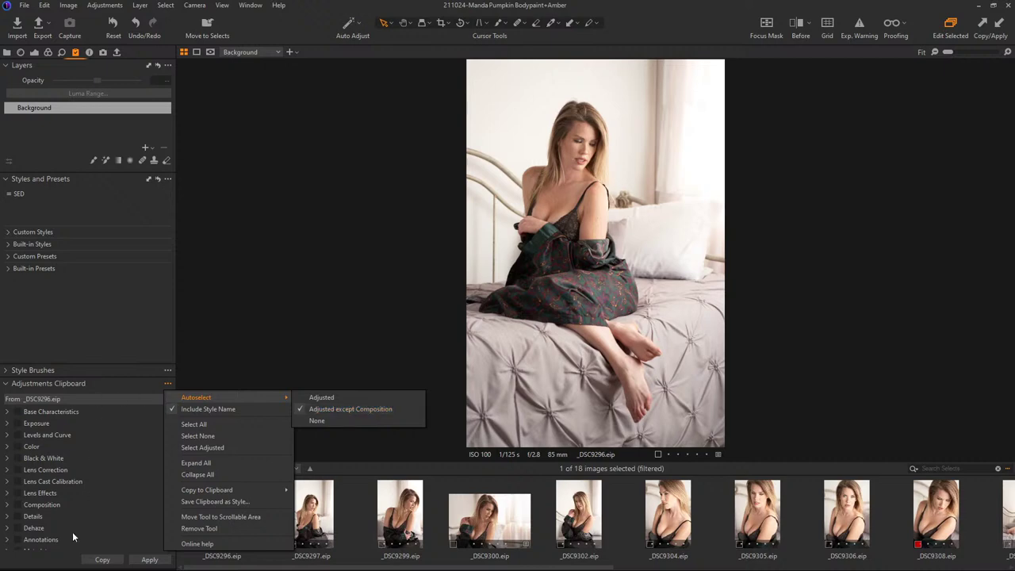
{"action": "mouse_move", "coordinate": [215, 396]}
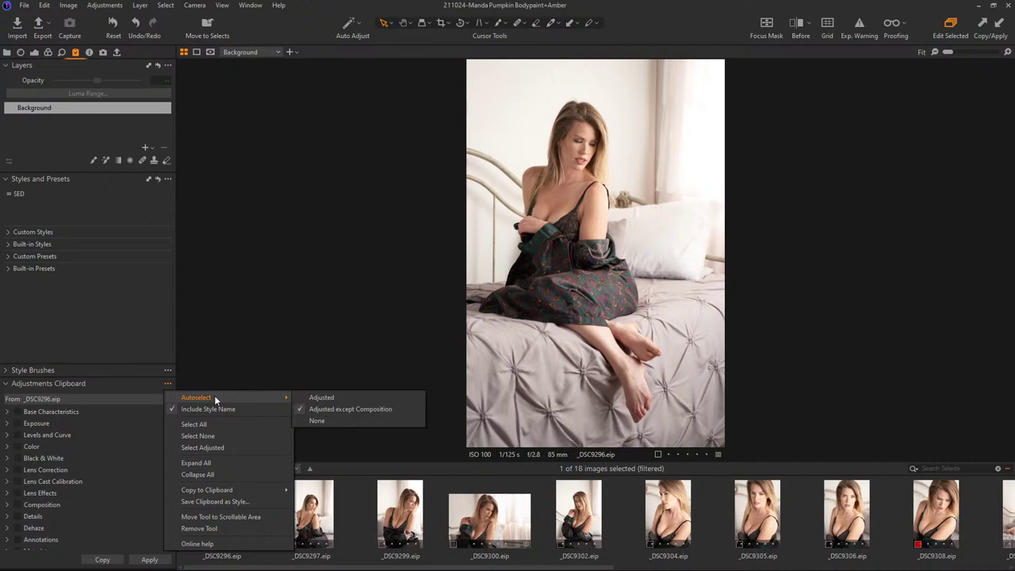
{"action": "left_click", "coordinate": [358, 409]}
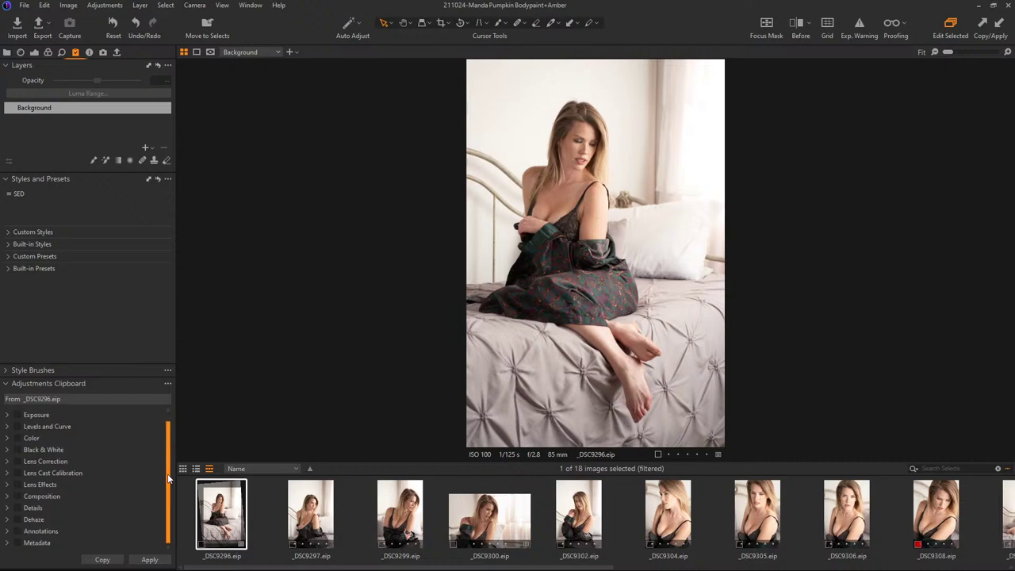
{"action": "left_click", "coordinate": [168, 383]}
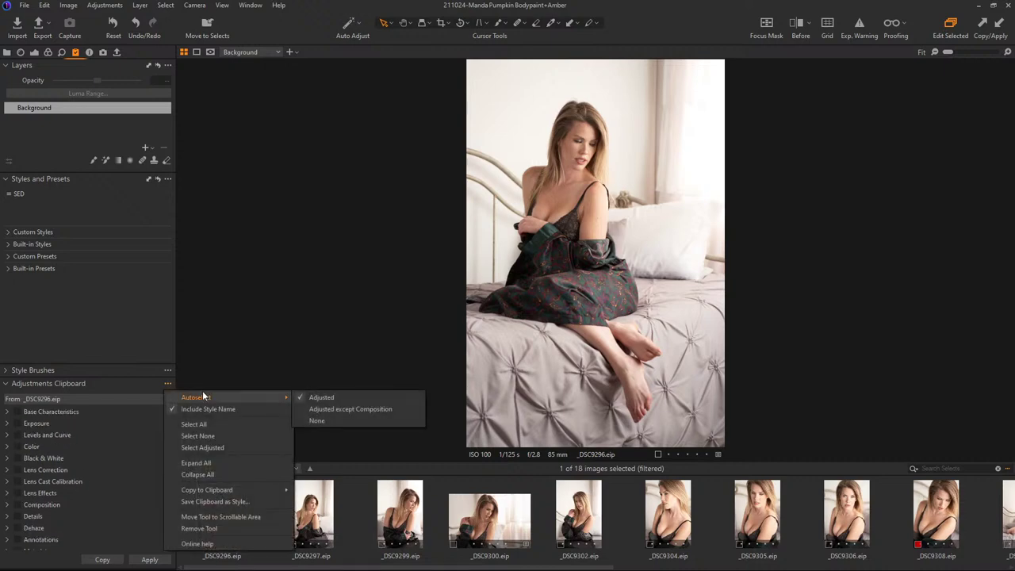
{"action": "left_click", "coordinate": [354, 411]}
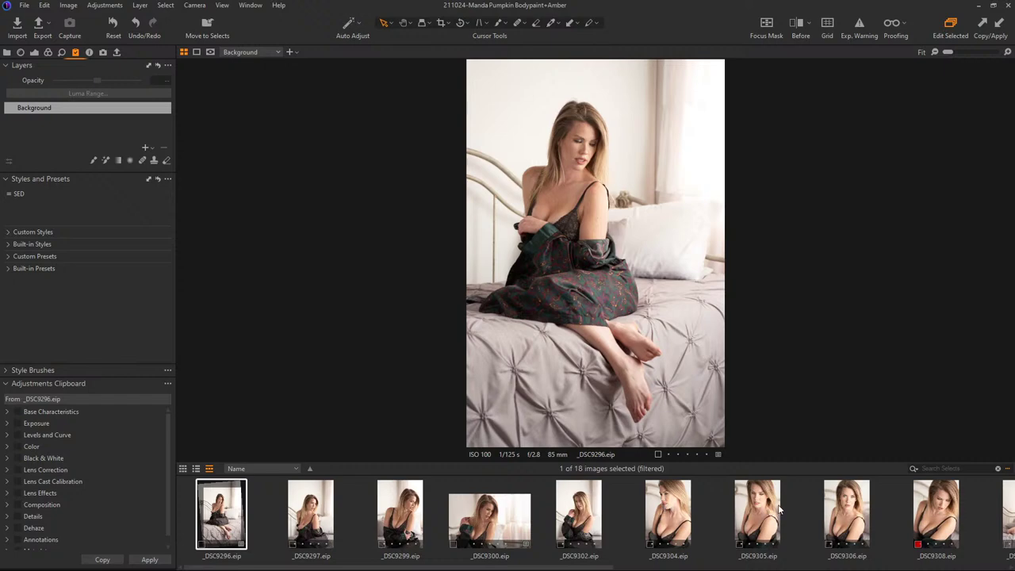
- Open _DSC9308 and magnify the eyes and eyelashes to check focus
{"action": "left_click", "coordinate": [926, 508]}
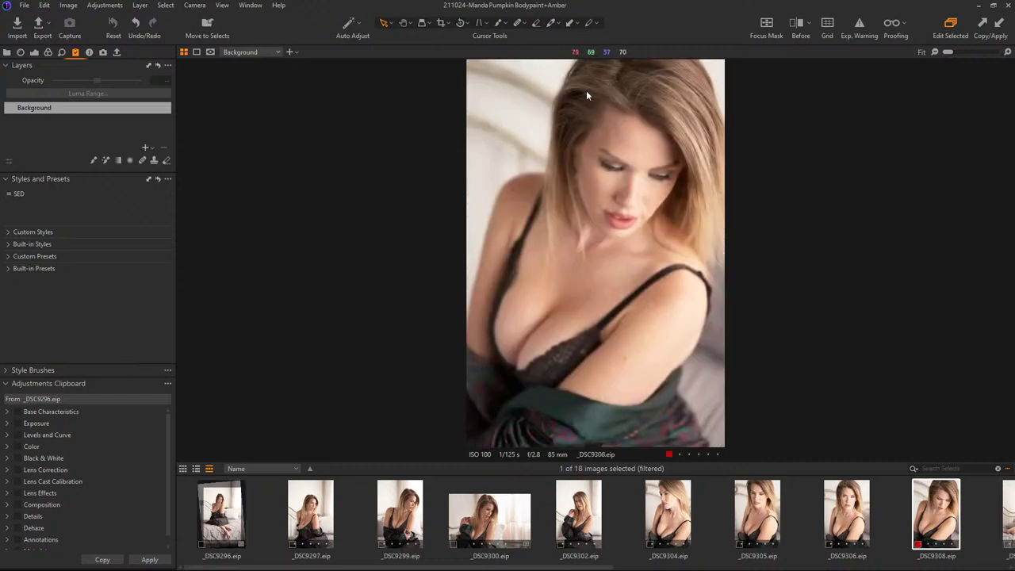
{"action": "key", "text": "p"}
{"action": "left_click_drag", "start_coordinate": [610, 171], "coordinate": [610, 171]}
- Try Exposure values -0.45 and -1 on _DSC9308, resetting to 0 each time
{"action": "left_click", "coordinate": [33, 52]}
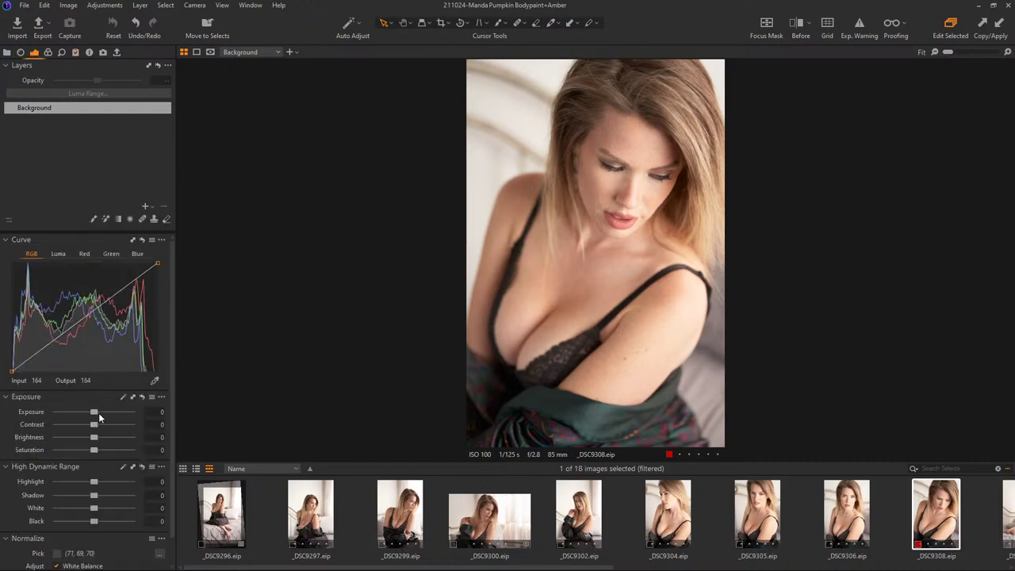
{"action": "left_click_drag", "start_coordinate": [95, 411], "coordinate": [90, 412]}
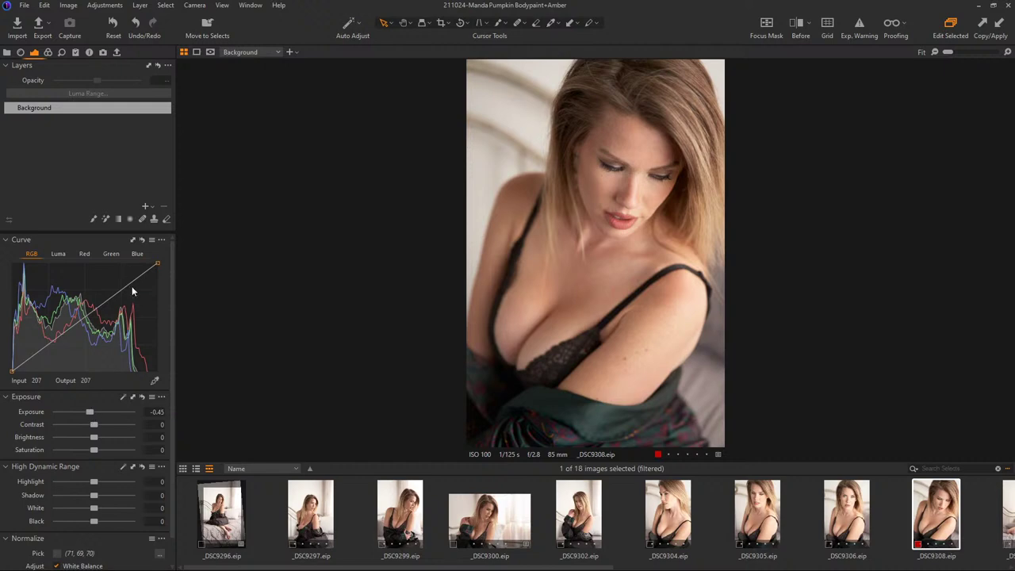
{"action": "double_click", "coordinate": [91, 413]}
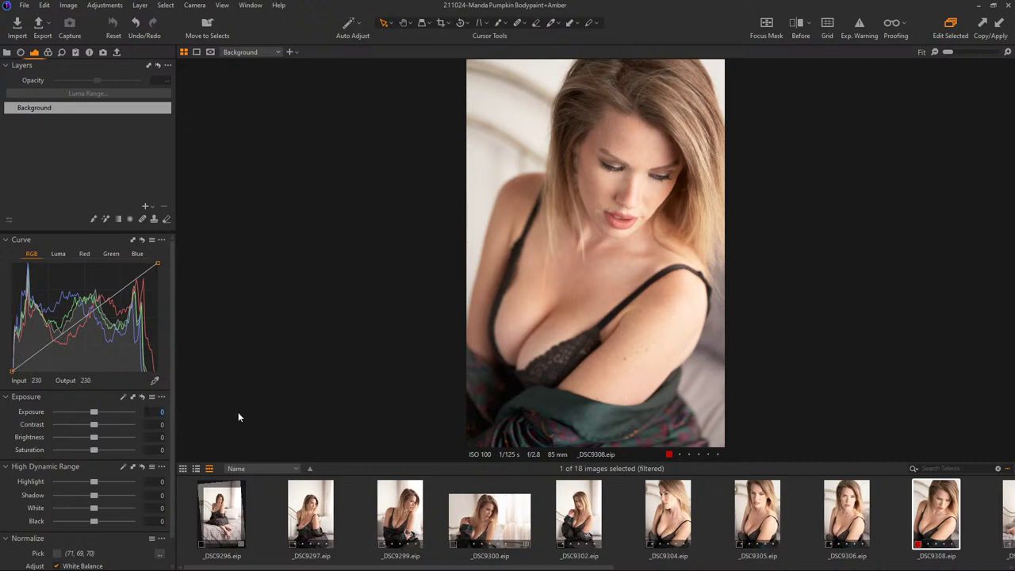
{"action": "type", "text": "-1"}
{"action": "key", "text": "Return"}
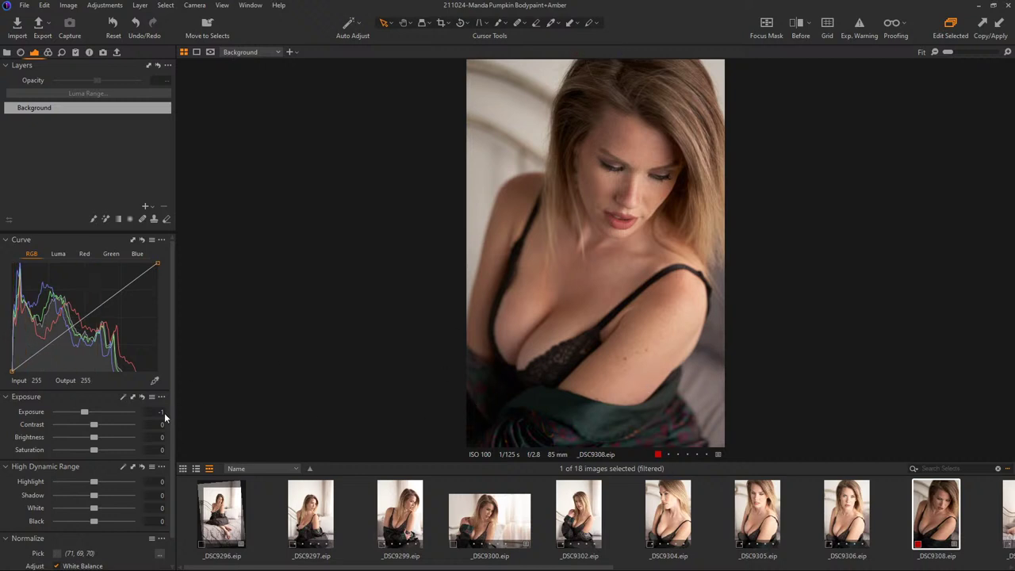
{"action": "double_click", "coordinate": [88, 413]}
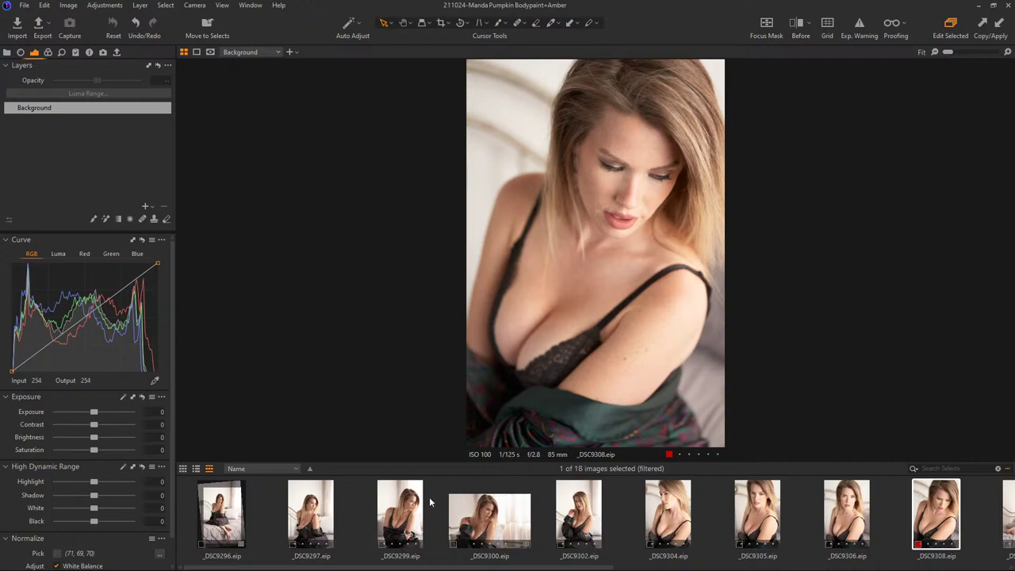
- Set Exposure to -0.51 and raise the High Dynamic Range Highlight to 20
{"action": "left_click_drag", "start_coordinate": [94, 413], "coordinate": [91, 414]}
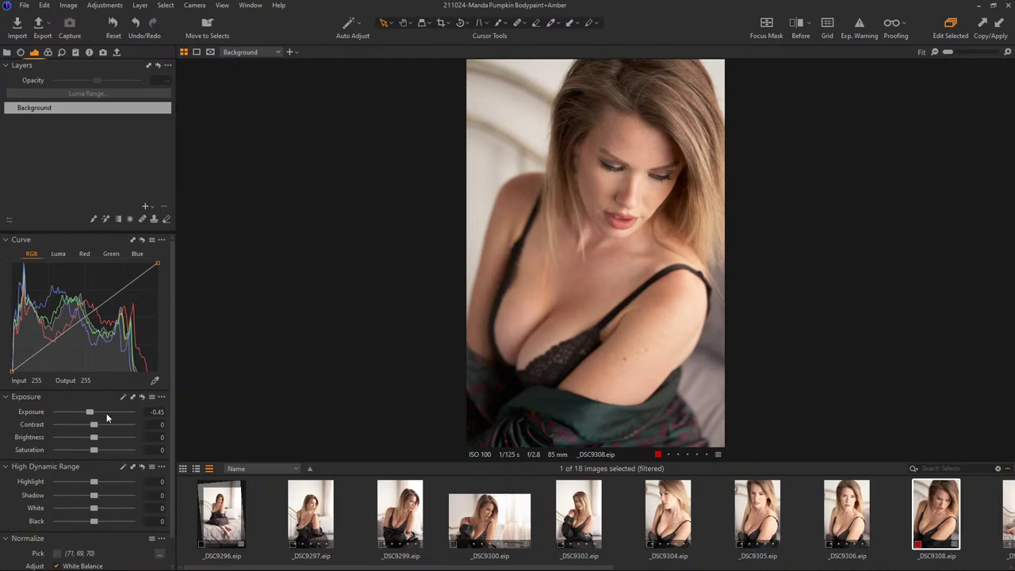
{"action": "left_click_drag", "start_coordinate": [95, 410], "coordinate": [92, 413]}
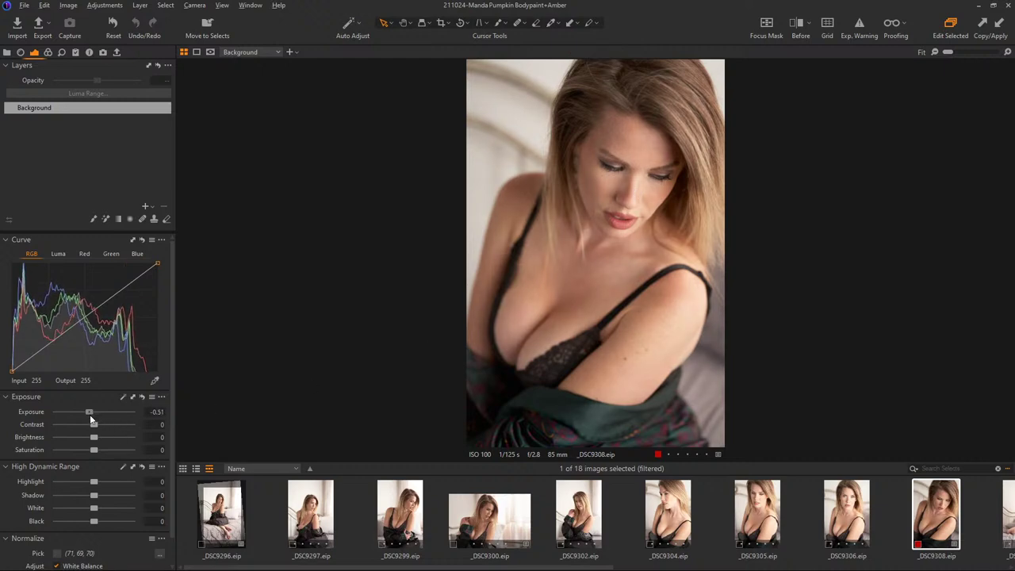
{"action": "key", "text": "ctrl+z"}
{"action": "mouse_move", "coordinate": [94, 482]}
{"action": "left_mouse_down"}
{"action": "mouse_move", "coordinate": [50, 482]}
{"action": "mouse_move", "coordinate": [123, 474]}
{"action": "mouse_move", "coordinate": [93, 476]}
{"action": "mouse_move", "coordinate": [113, 475]}
{"action": "mouse_move", "coordinate": [100, 479]}
{"action": "left_mouse_up"}
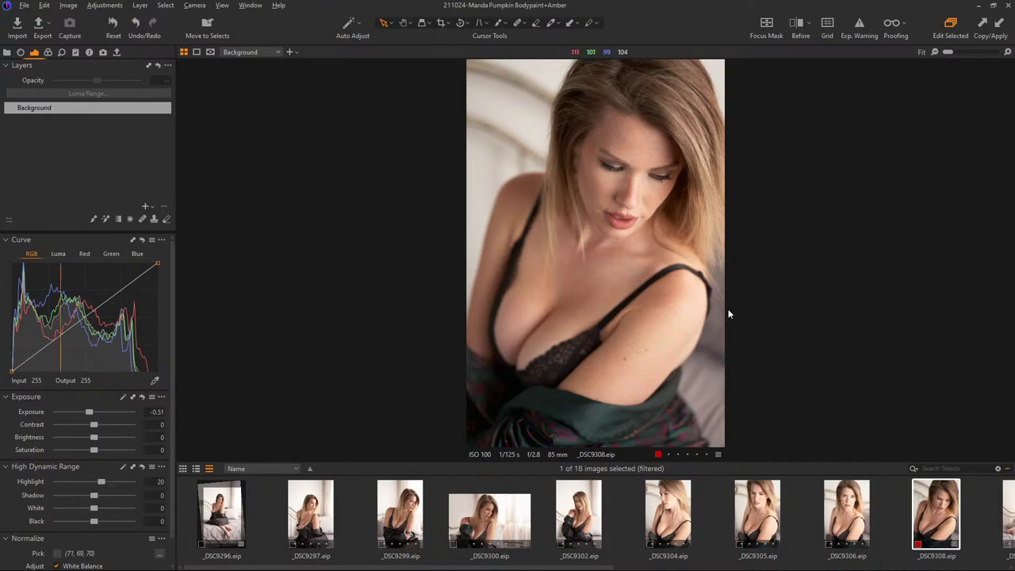
- Compare before and after with a split view, then ease Exposure back to -0.32
{"action": "key", "text": "y"}
{"action": "left_click_drag", "start_coordinate": [596, 252], "coordinate": [456, 257]}
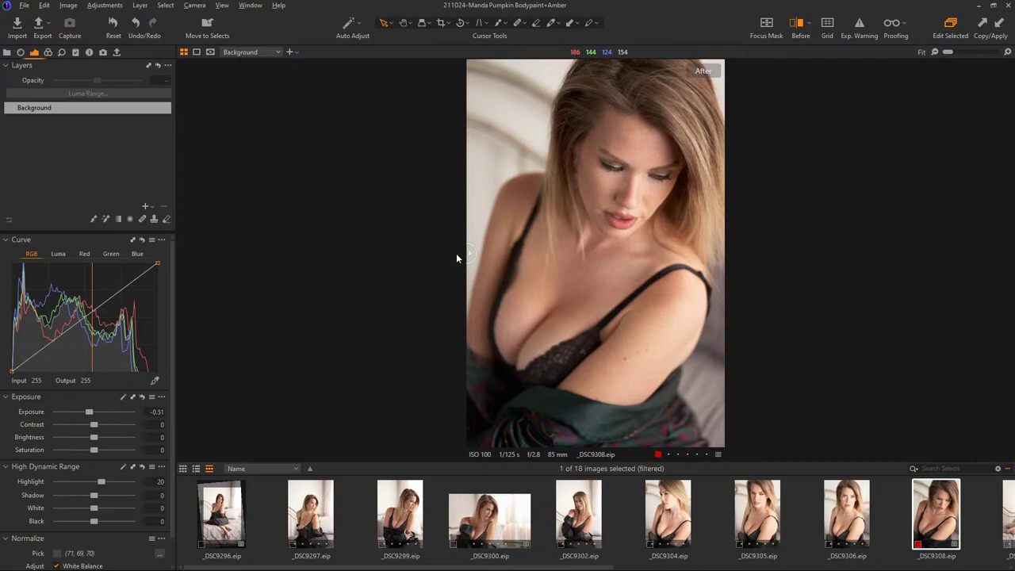
{"action": "left_click_drag", "start_coordinate": [456, 253], "coordinate": [648, 256]}
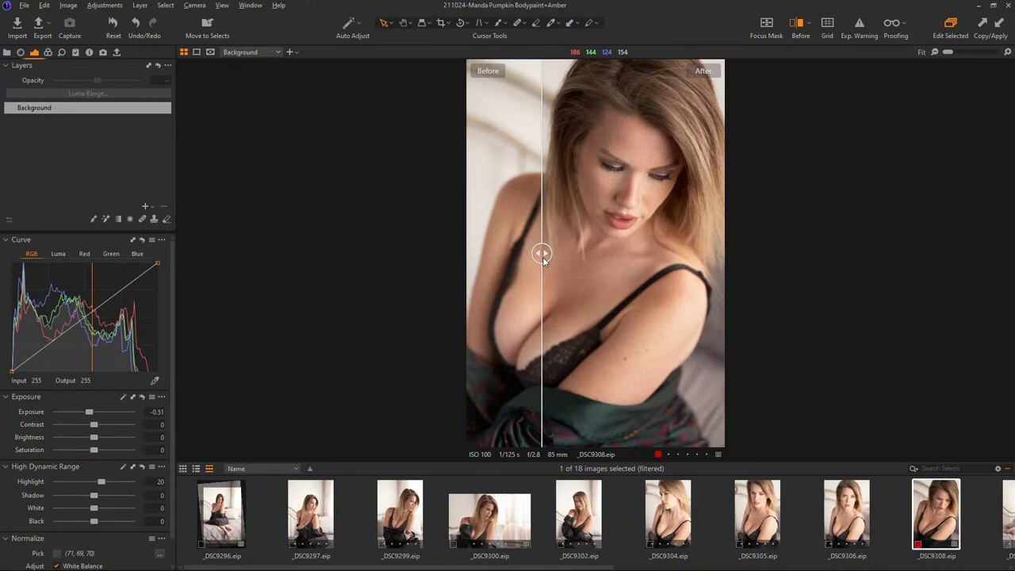
{"action": "key", "text": "y"}
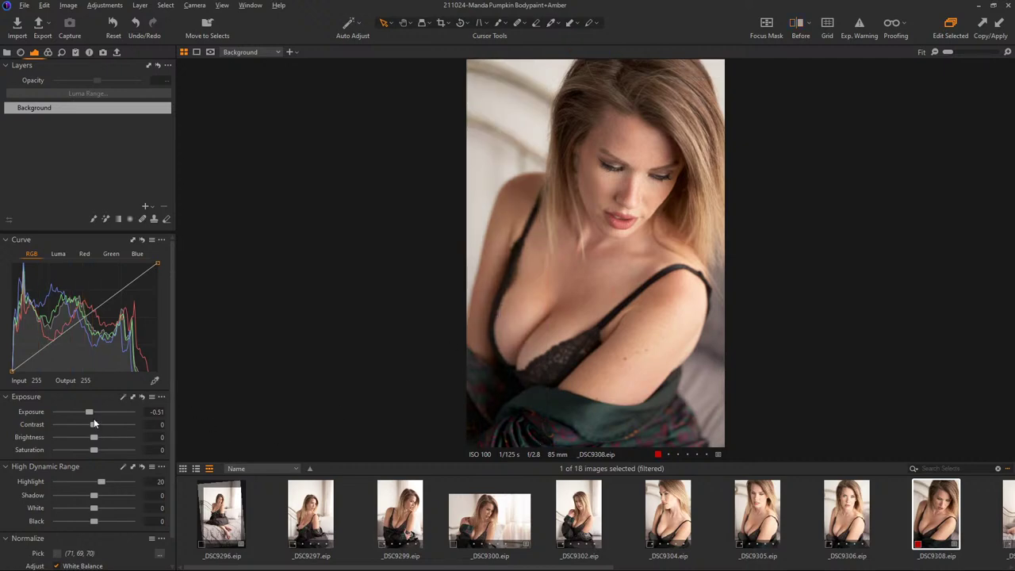
{"action": "left_click_drag", "start_coordinate": [90, 412], "coordinate": [99, 410]}
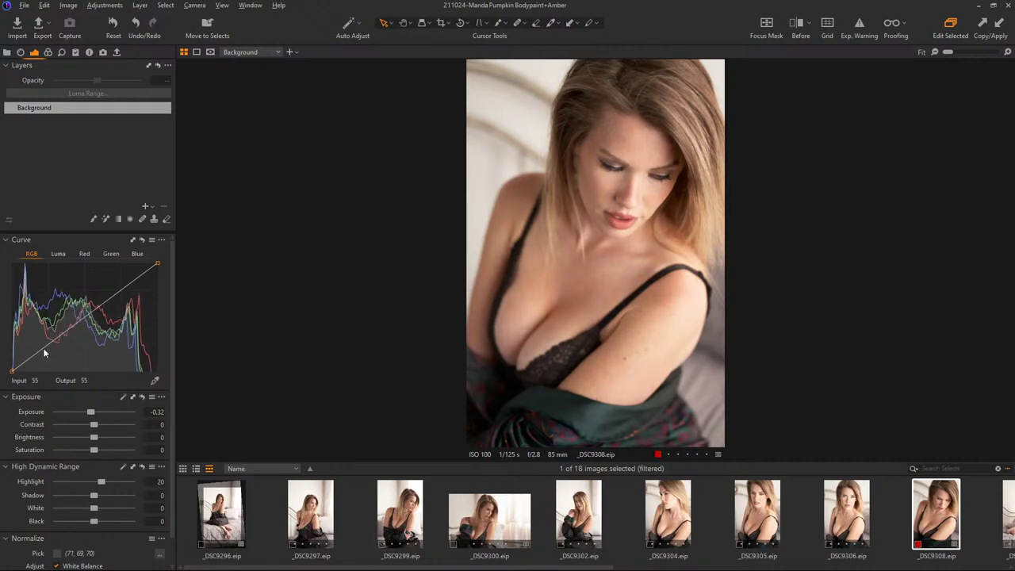
- Try RGB curve points and Contrast 5, then undo and reset Contrast to 0
{"action": "left_click_drag", "start_coordinate": [43, 349], "coordinate": [47, 349]}
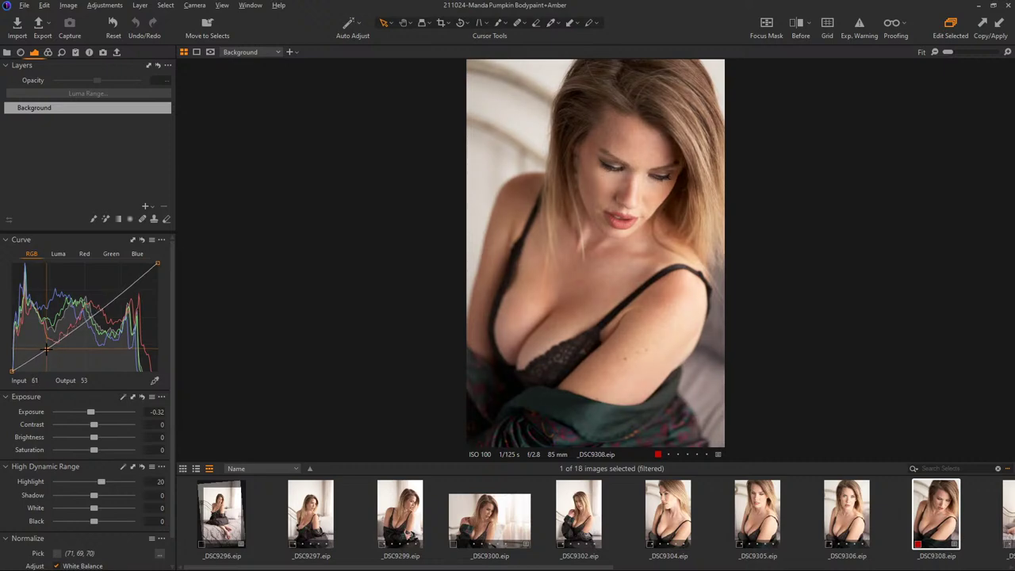
{"action": "left_click", "coordinate": [111, 298]}
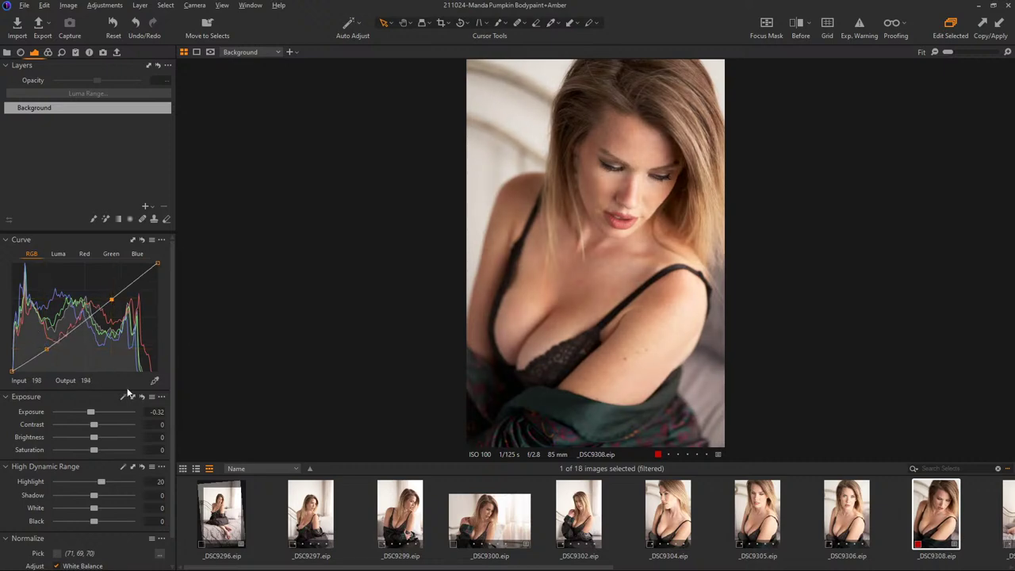
{"action": "key", "text": "ctrl+z"}
{"action": "left_click", "coordinate": [96, 425]}
{"action": "left_click_drag", "start_coordinate": [98, 427], "coordinate": [100, 426]}
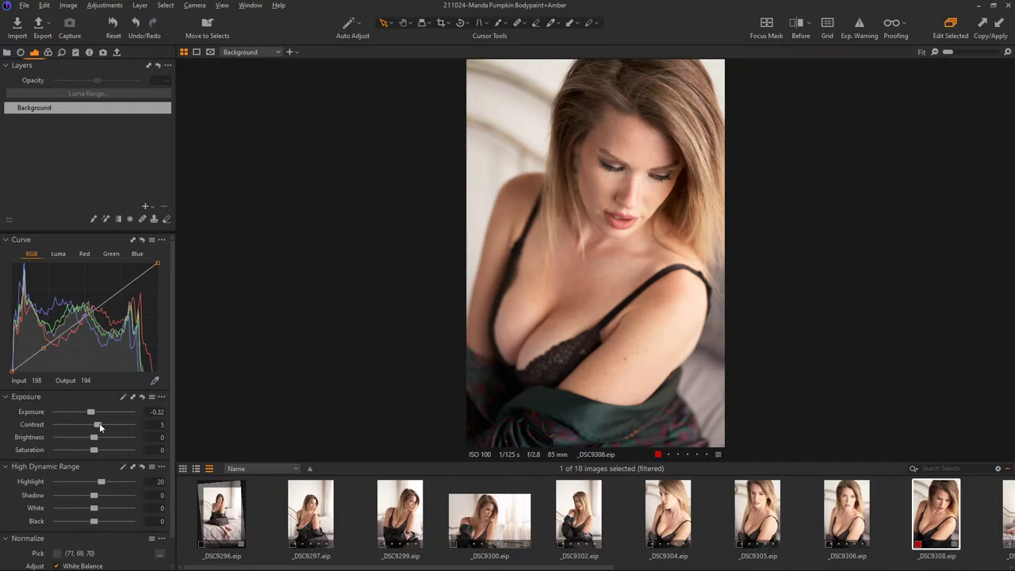
{"action": "double_click", "coordinate": [98, 424]}
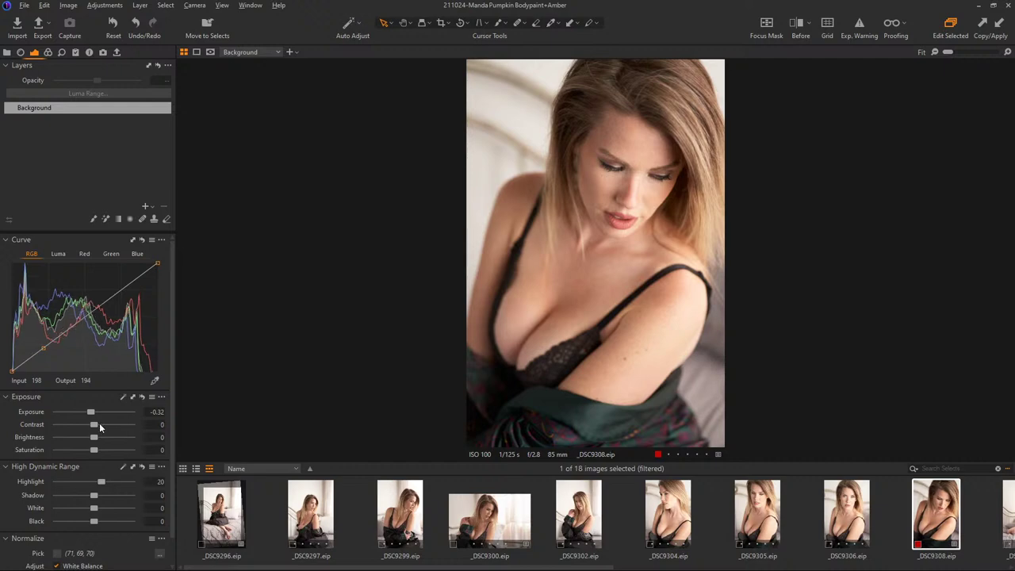
- Switch the curve to Luma and add two points forming a gentle S-curve
{"action": "left_click", "coordinate": [58, 254]}
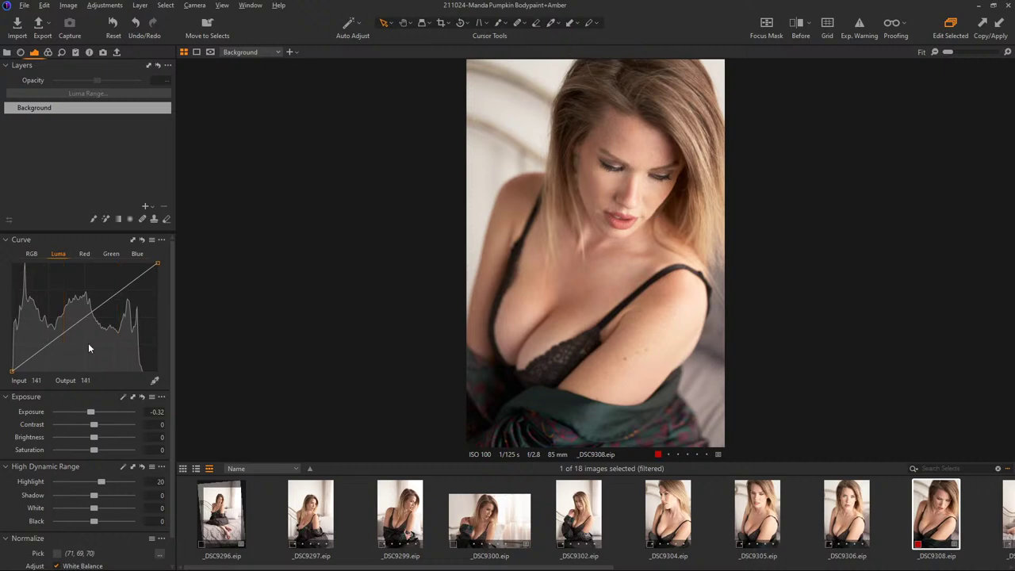
{"action": "left_click_drag", "start_coordinate": [49, 344], "coordinate": [54, 344]}
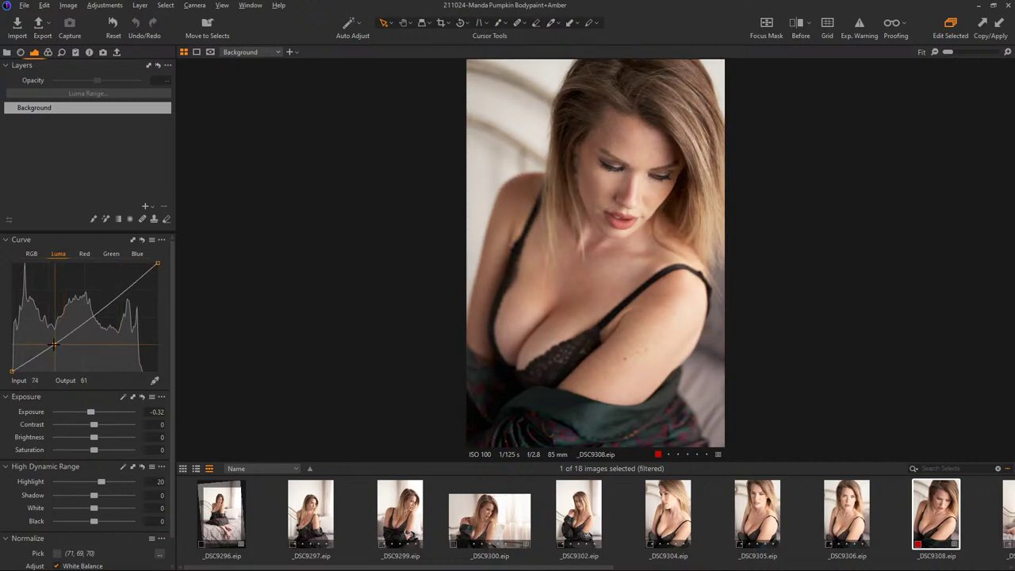
{"action": "left_click_drag", "start_coordinate": [115, 295], "coordinate": [106, 301]}
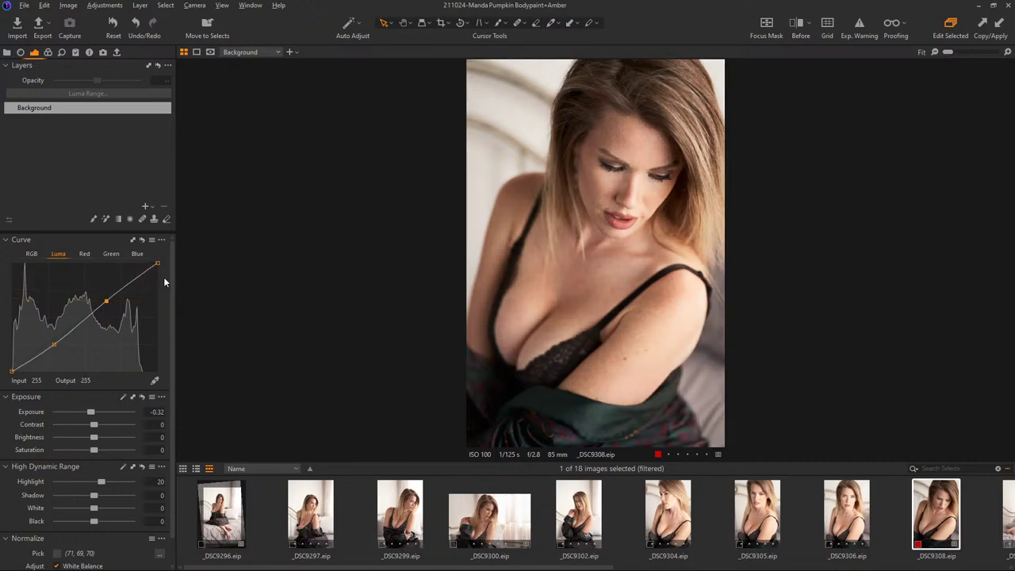
{"action": "left_click", "coordinate": [141, 240], "text": "alt"}
{"action": "left_click", "coordinate": [142, 241]}
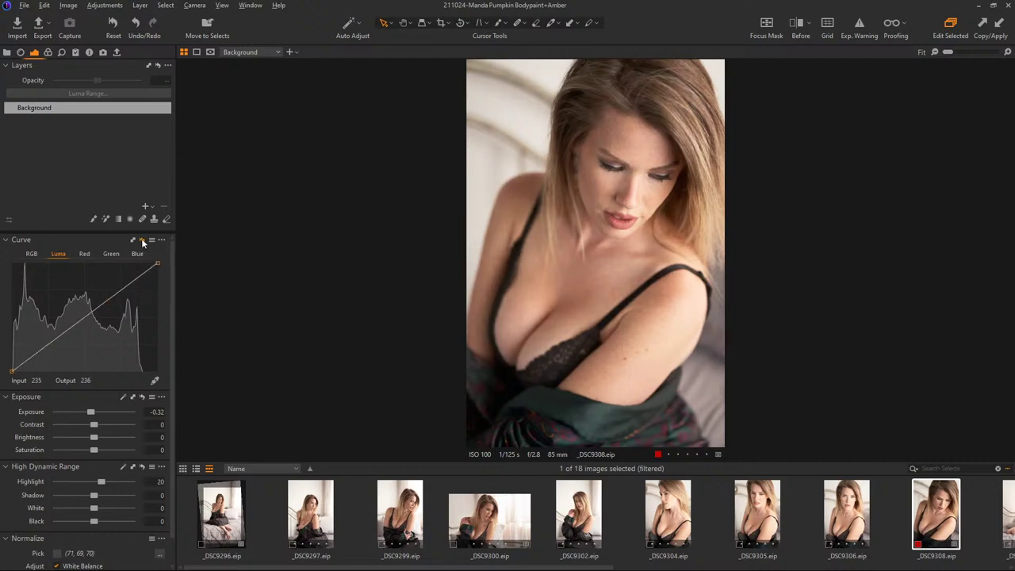
{"action": "left_click", "coordinate": [142, 242], "text": "alt"}
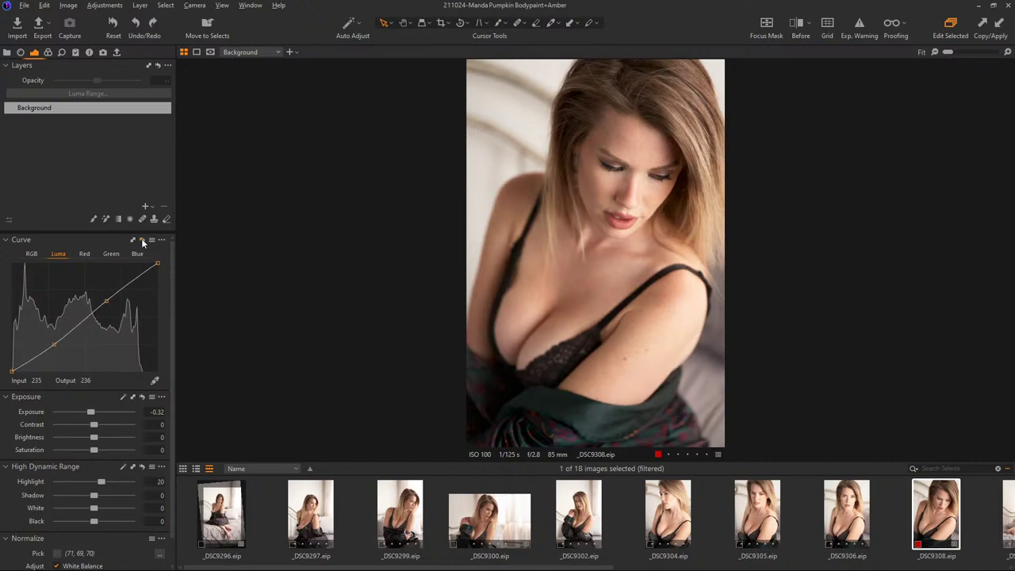
{"action": "key", "text": "ctrl+z"}
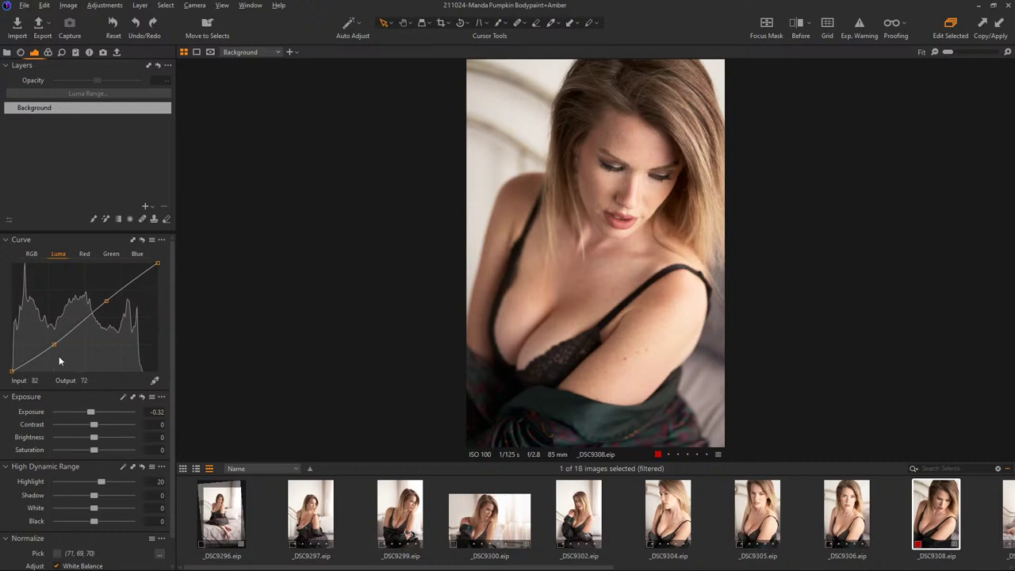
- Nudge the lower Luma point down, lift the black point slightly, and reset Highlight to 0
{"action": "left_click_drag", "start_coordinate": [54, 345], "coordinate": [53, 345]}
{"action": "left_click", "coordinate": [11, 369]}
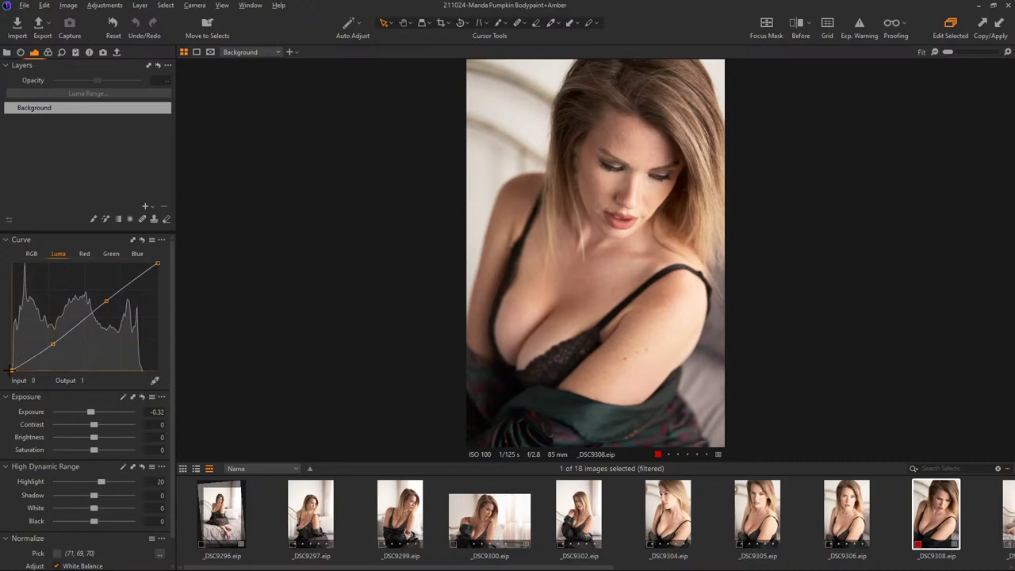
{"action": "left_click_drag", "start_coordinate": [11, 369], "coordinate": [5, 370]}
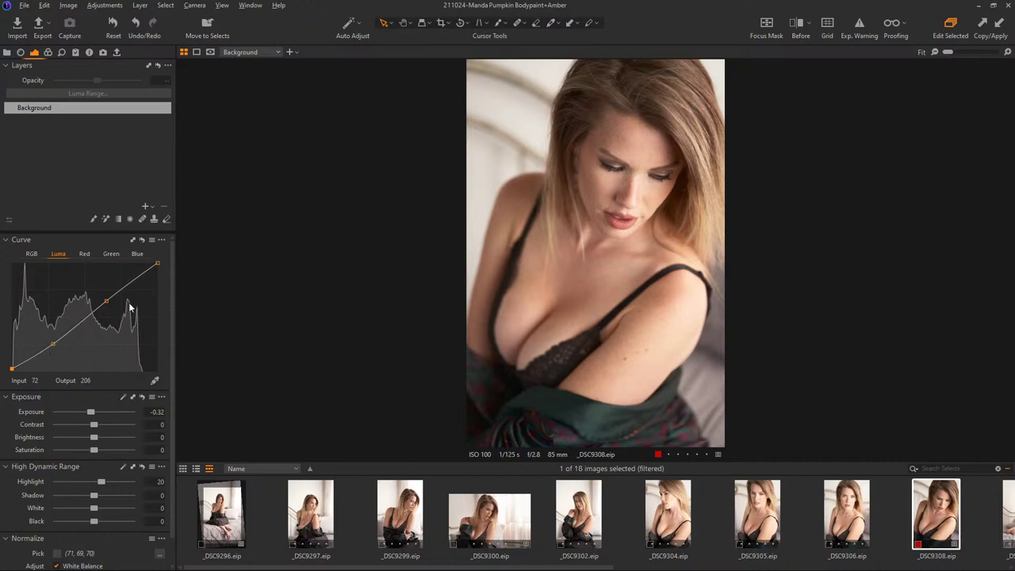
{"action": "left_click", "coordinate": [104, 300]}
{"action": "double_click", "coordinate": [102, 482]}
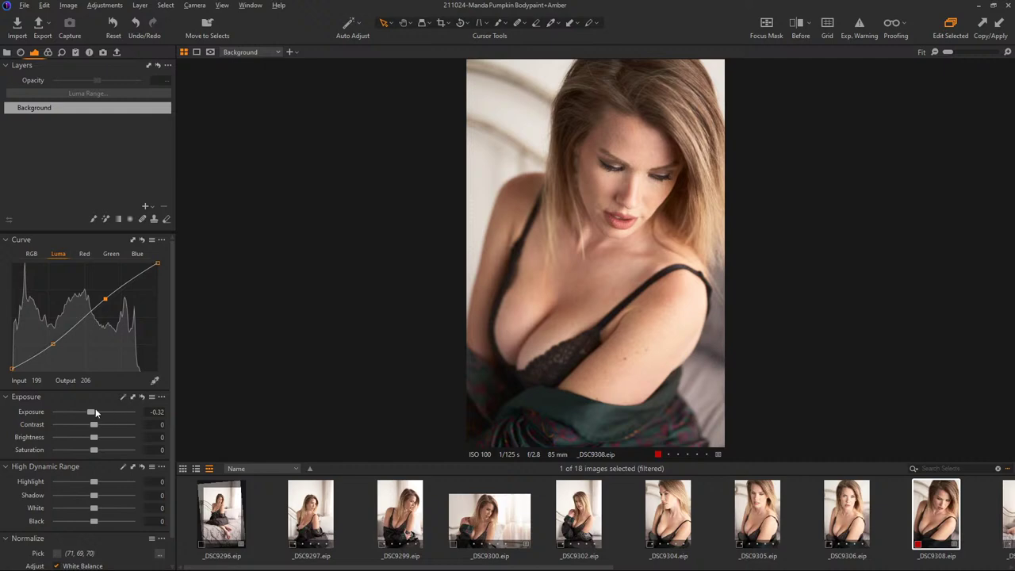
- In the Color tools, tint Color Balance shadows toward magenta-purple and reduce the tint's strength
{"action": "left_click", "coordinate": [48, 53]}
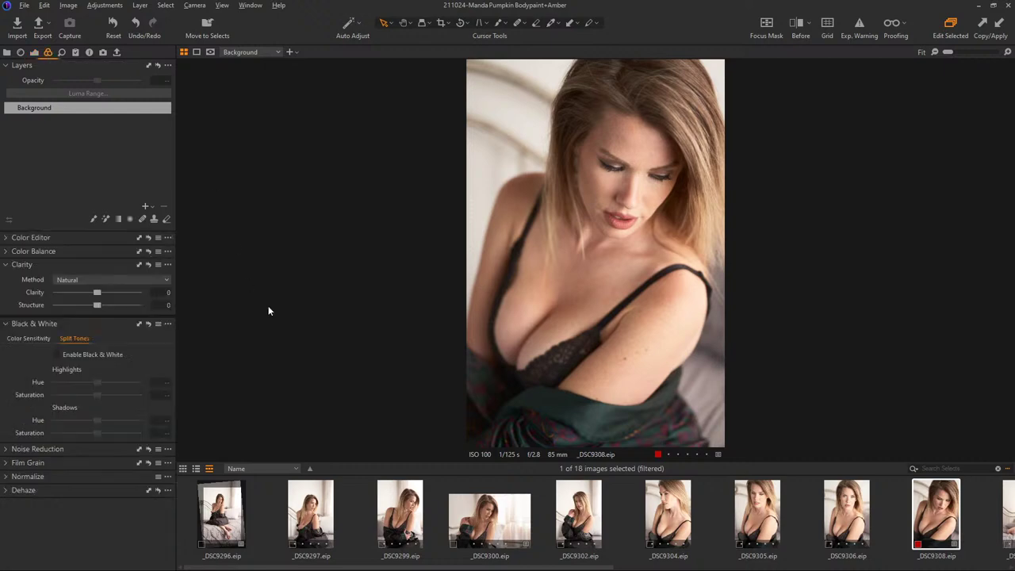
{"action": "left_click", "coordinate": [12, 251]}
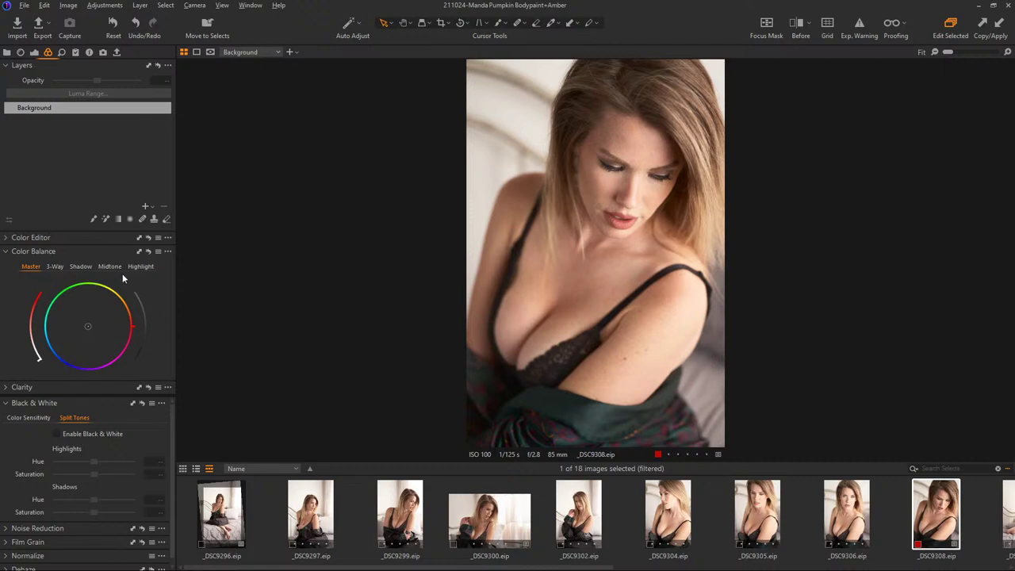
{"action": "left_click", "coordinate": [79, 268]}
{"action": "left_click_drag", "start_coordinate": [87, 328], "coordinate": [159, 244]}
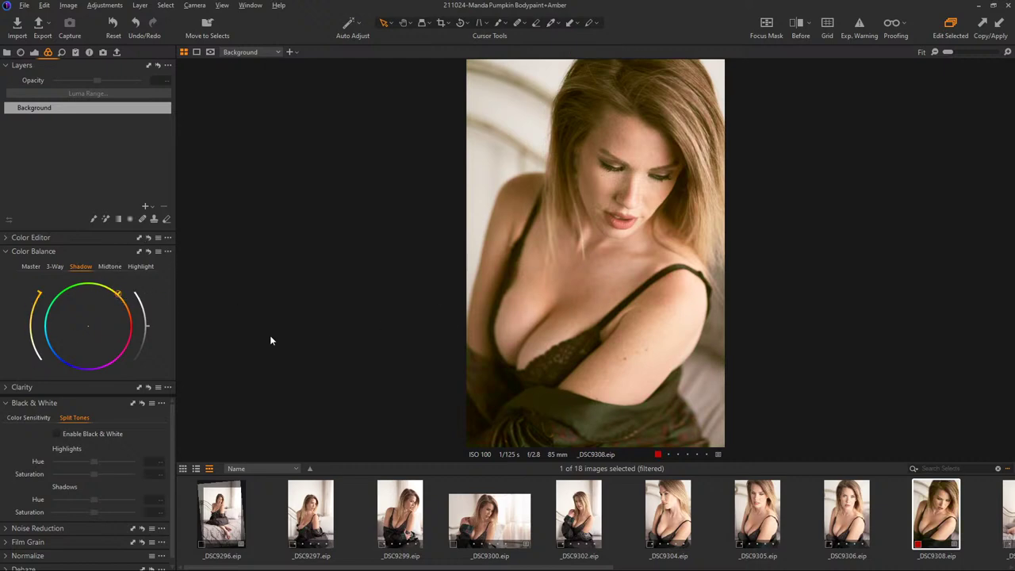
{"action": "left_click_drag", "start_coordinate": [40, 295], "coordinate": [48, 343]}
- Tint the Color Balance midtones, settling on a slight blue shift
{"action": "left_click", "coordinate": [110, 266]}
{"action": "mouse_move", "coordinate": [88, 325]}
{"action": "left_mouse_down"}
{"action": "mouse_move", "coordinate": [104, 315]}
{"action": "mouse_move", "coordinate": [99, 306]}
{"action": "mouse_move", "coordinate": [74, 315]}
{"action": "mouse_move", "coordinate": [84, 344]}
{"action": "mouse_move", "coordinate": [76, 340]}
{"action": "left_mouse_up"}
{"action": "left_click", "coordinate": [85, 266]}
{"action": "left_click", "coordinate": [108, 266]}
{"action": "left_click_drag", "start_coordinate": [75, 341], "coordinate": [81, 336]}
{"action": "left_click_drag", "start_coordinate": [81, 332], "coordinate": [69, 338]}
{"action": "mouse_move", "coordinate": [72, 339]}
{"action": "left_mouse_down"}
{"action": "mouse_move", "coordinate": [83, 333]}
{"action": "mouse_move", "coordinate": [70, 323]}
{"action": "left_mouse_up"}
{"action": "left_click_drag", "start_coordinate": [74, 332], "coordinate": [90, 329]}
{"action": "left_click_drag", "start_coordinate": [88, 326], "coordinate": [81, 331]}
- Adjust shadow and midtone tint saturation, warm the highlights toward orange-yellow, and return to Master
{"action": "left_click", "coordinate": [84, 267]}
{"action": "left_click_drag", "start_coordinate": [34, 350], "coordinate": [29, 324]}
{"action": "left_click", "coordinate": [109, 267]}
{"action": "mouse_move", "coordinate": [34, 354]}
{"action": "left_mouse_down"}
{"action": "mouse_move", "coordinate": [26, 319]}
{"action": "mouse_move", "coordinate": [32, 355]}
{"action": "left_mouse_up"}
{"action": "left_click", "coordinate": [141, 267]}
{"action": "left_click_drag", "start_coordinate": [89, 324], "coordinate": [92, 321]}
{"action": "left_click_drag", "start_coordinate": [88, 325], "coordinate": [89, 326]}
{"action": "left_click", "coordinate": [32, 266]}
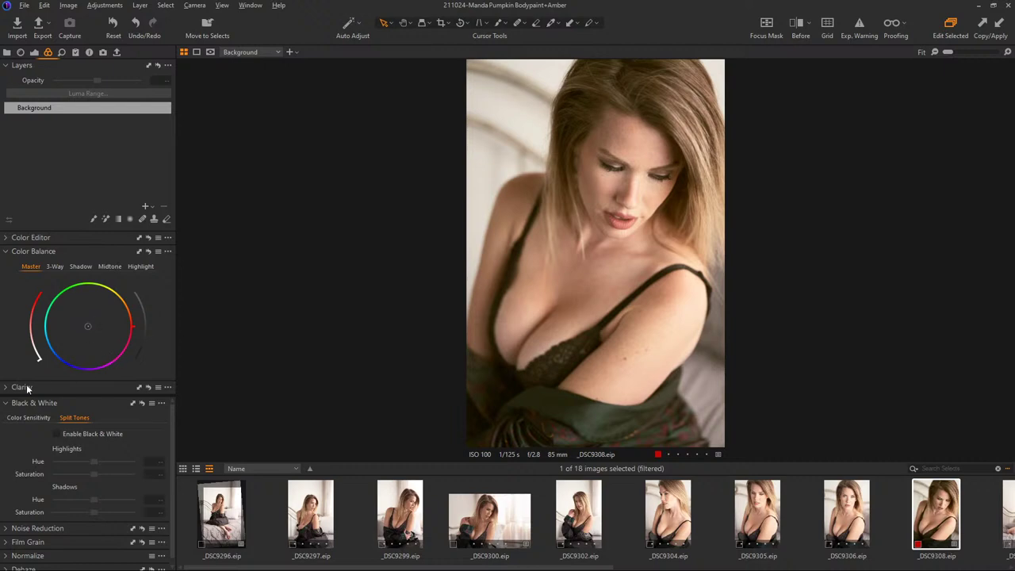
- Add a Curve tool and float it over the viewer
{"action": "right_click", "coordinate": [71, 237]}
{"action": "mouse_move", "coordinate": [100, 243]}
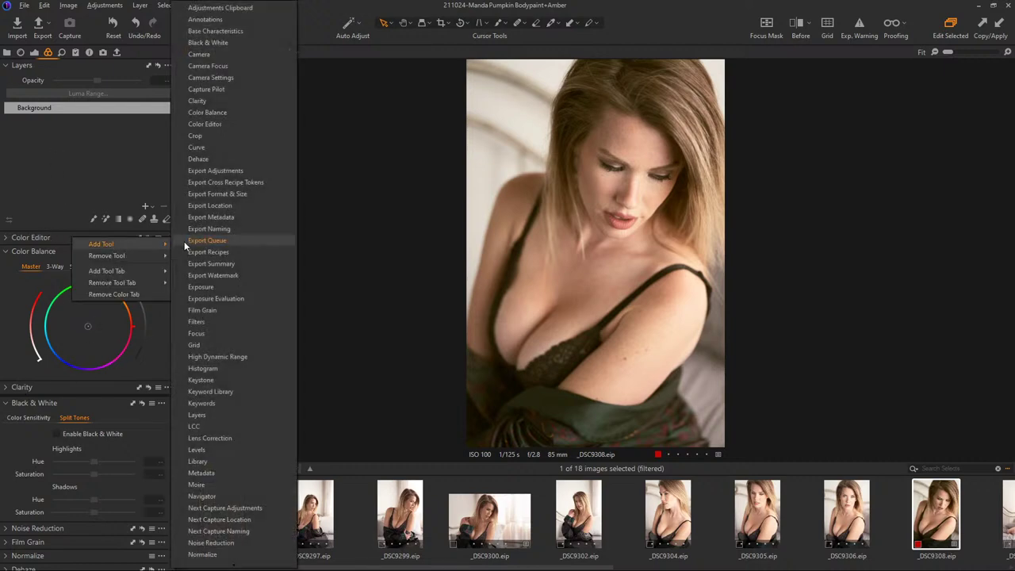
{"action": "left_click", "coordinate": [219, 146]}
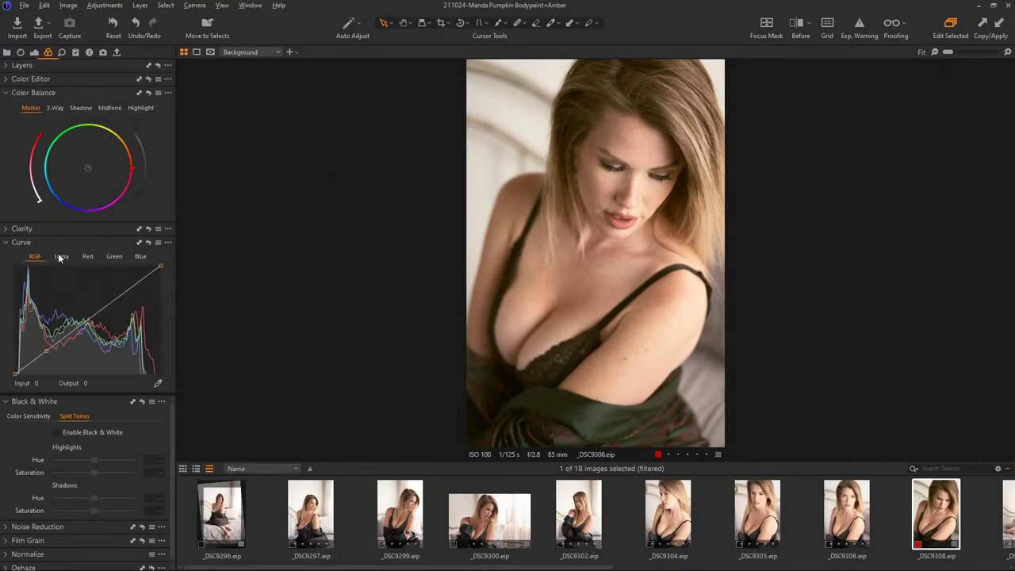
{"action": "left_click_drag", "start_coordinate": [74, 243], "coordinate": [267, 91]}
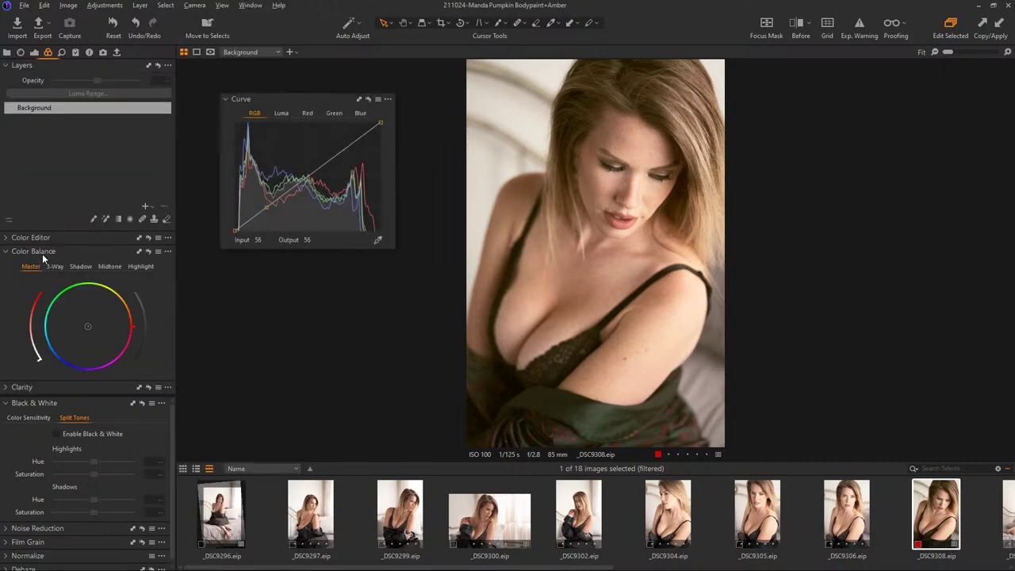
- Warm the Master Color Balance toward orange with lowered saturation, then remove the floating Curve tool
{"action": "mouse_move", "coordinate": [90, 326]}
{"action": "left_mouse_down"}
{"action": "mouse_move", "coordinate": [110, 310]}
{"action": "mouse_move", "coordinate": [98, 320]}
{"action": "left_mouse_up"}
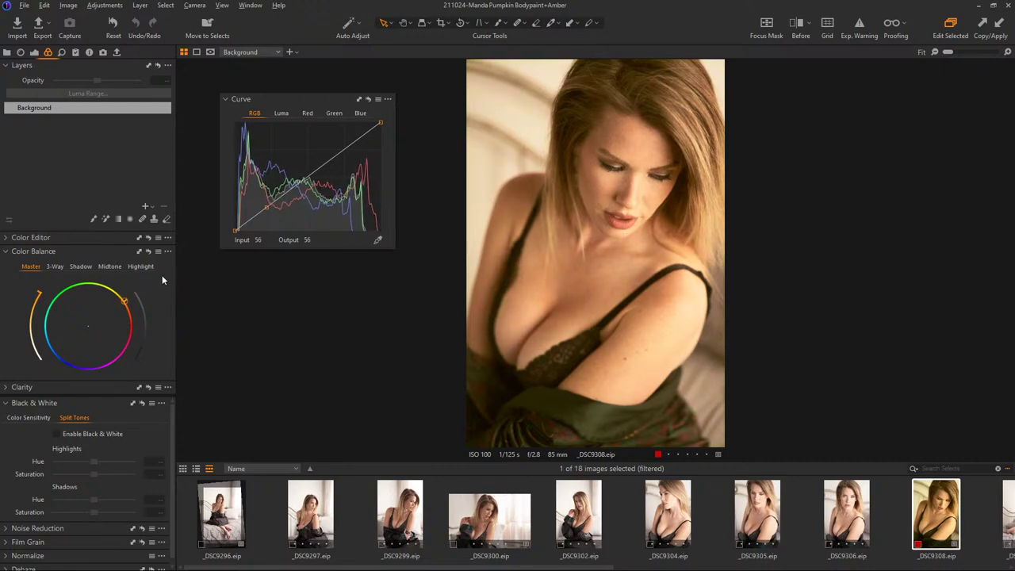
{"action": "mouse_move", "coordinate": [162, 280]}
{"action": "left_mouse_down"}
{"action": "mouse_move", "coordinate": [175, 296]}
{"action": "mouse_move", "coordinate": [169, 287]}
{"action": "left_mouse_up"}
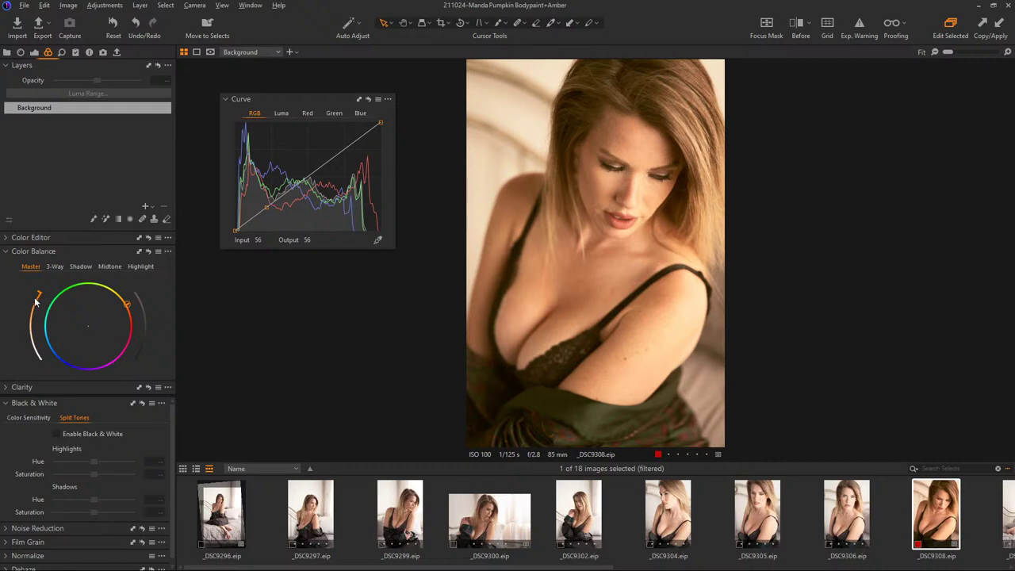
{"action": "left_click_drag", "start_coordinate": [40, 296], "coordinate": [36, 357]}
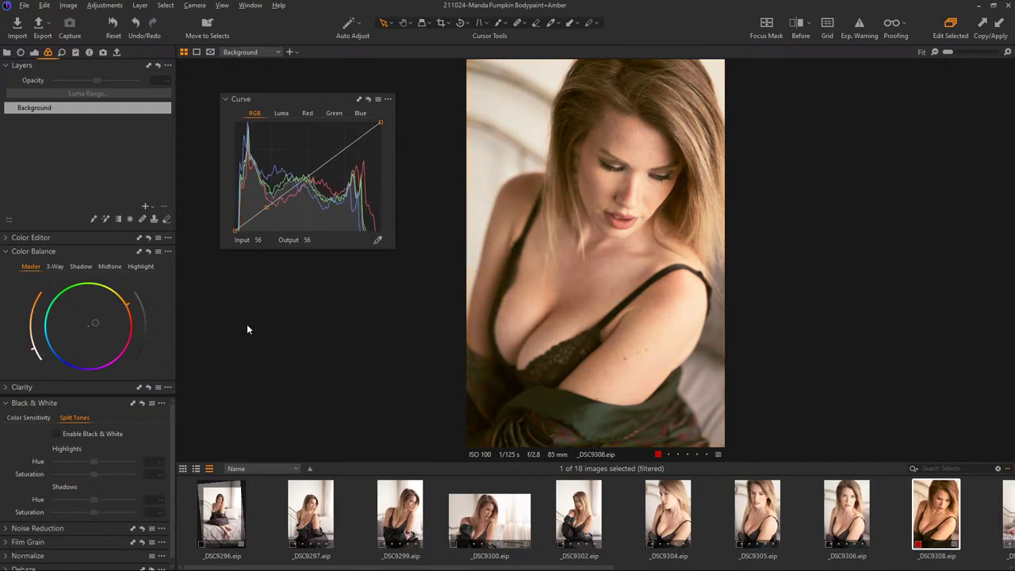
{"action": "left_click", "coordinate": [387, 99]}
{"action": "left_click", "coordinate": [422, 190]}
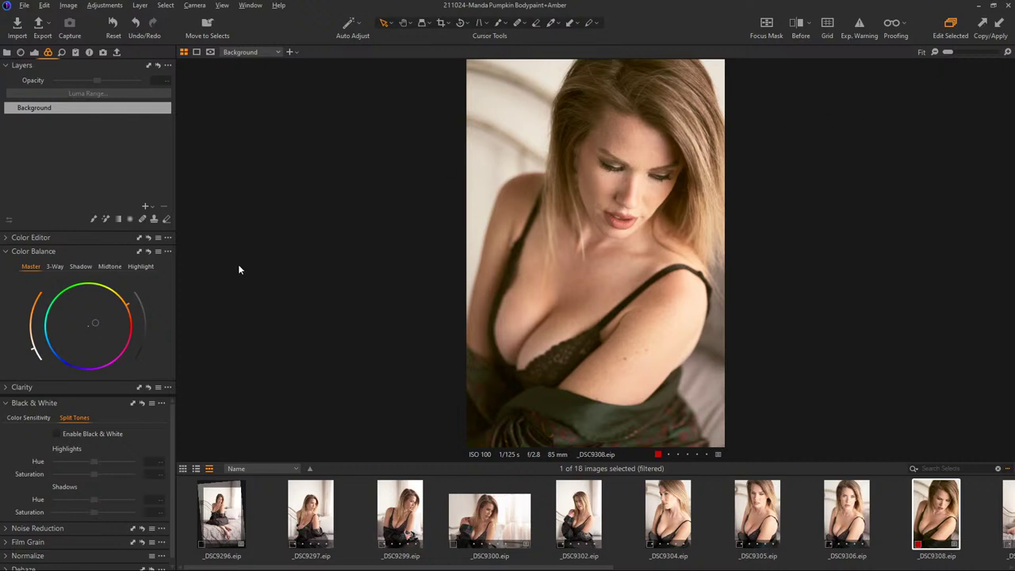
- Show the Styles and Adjustments tools and view _DSC9306 and _DSC9305 before returning to _DSC9308
{"action": "left_click", "coordinate": [77, 53]}
{"action": "mouse_move", "coordinate": [169, 425]}
{"action": "left_mouse_down"}
{"action": "mouse_move", "coordinate": [166, 490]}
{"action": "mouse_move", "coordinate": [167, 418]}
{"action": "left_mouse_up"}
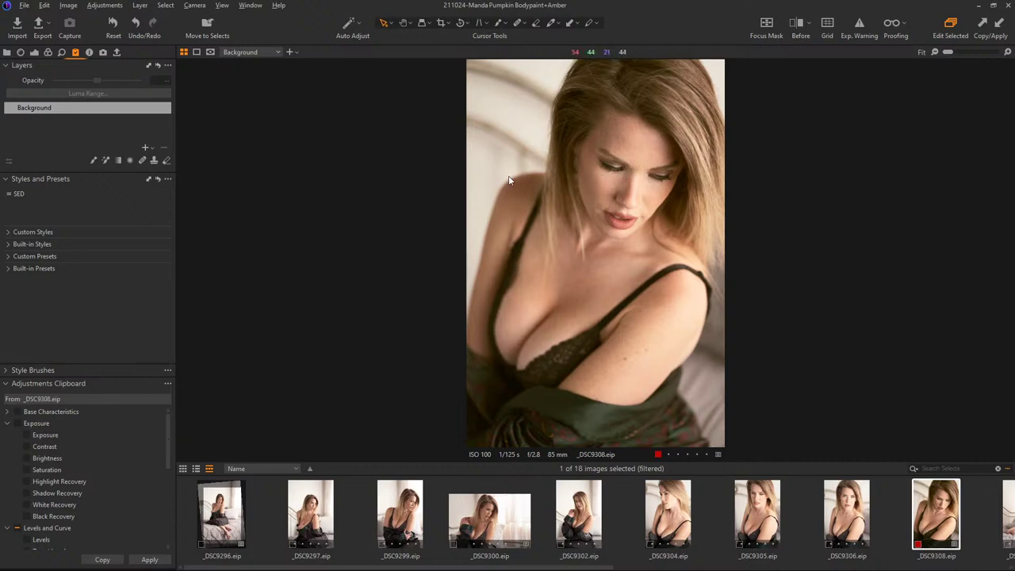
{"action": "left_click", "coordinate": [845, 516]}
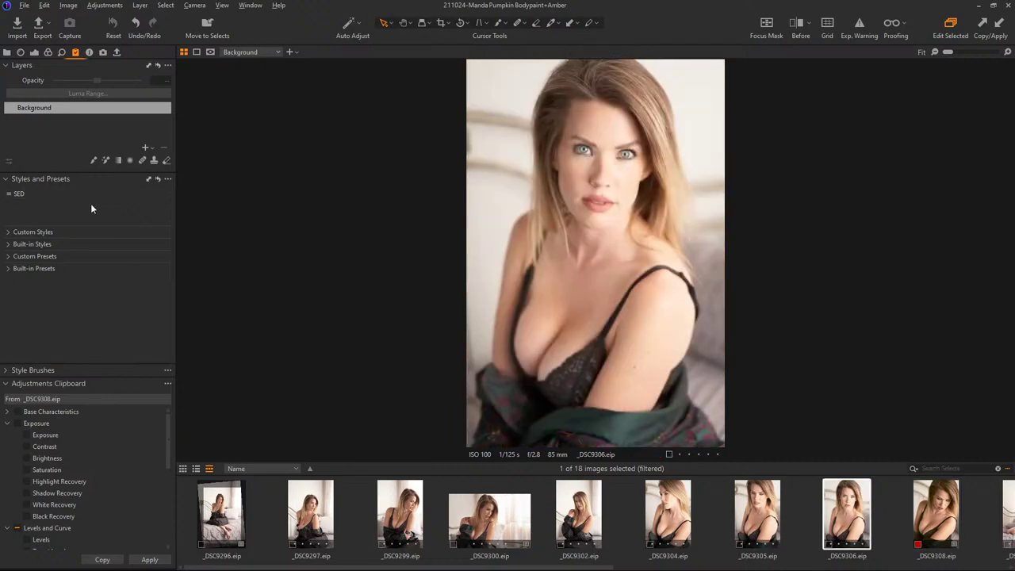
{"action": "left_click", "coordinate": [771, 514]}
{"action": "left_click", "coordinate": [936, 517]}
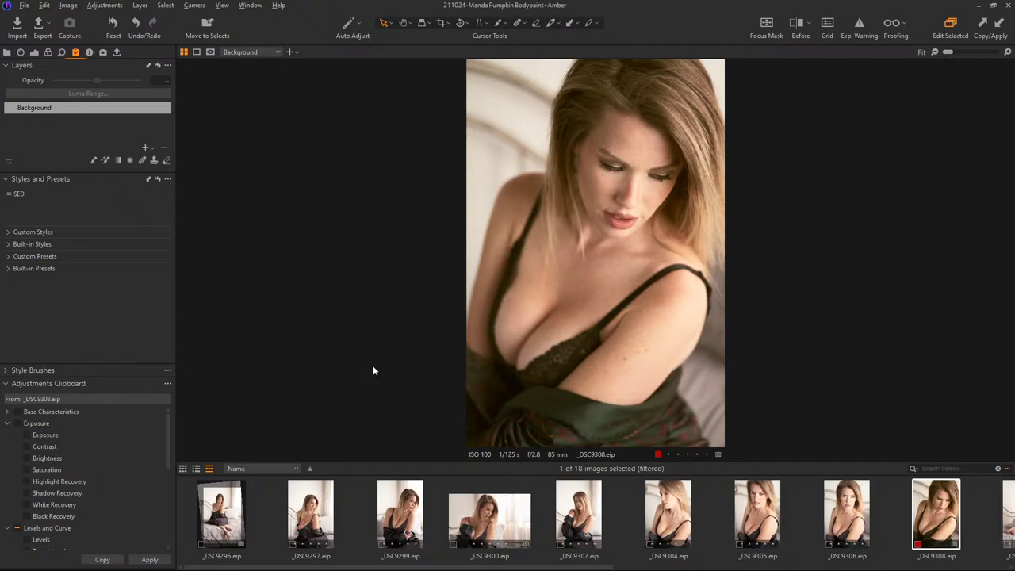
- Choose Save Clipboard as Style from the Adjustments Clipboard options
{"action": "scroll", "coordinate": [131, 487], "scroll_direction": "down", "scroll_amount": 5}
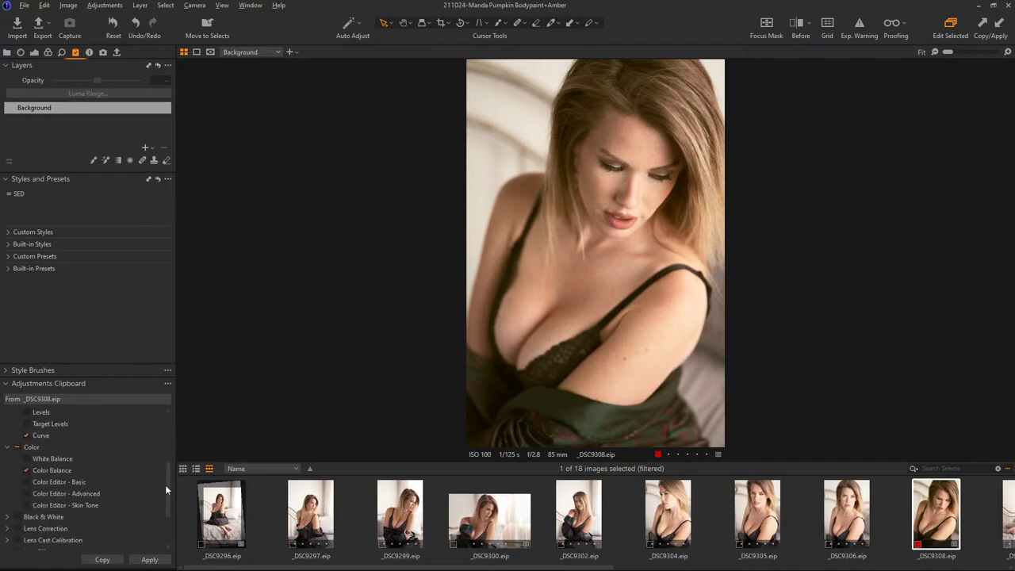
{"action": "left_click_drag", "start_coordinate": [165, 485], "coordinate": [175, 428]}
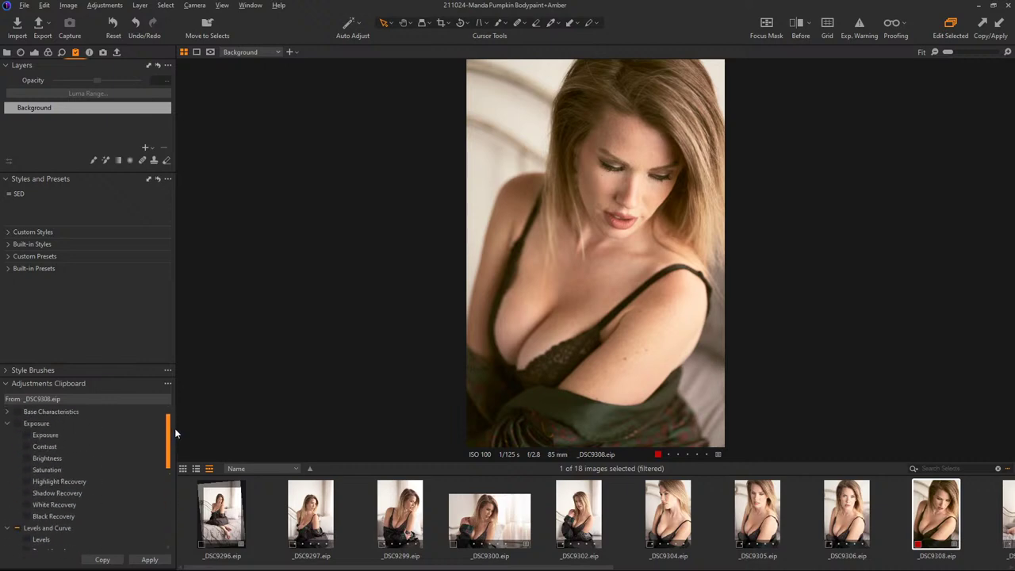
{"action": "left_click", "coordinate": [167, 384]}
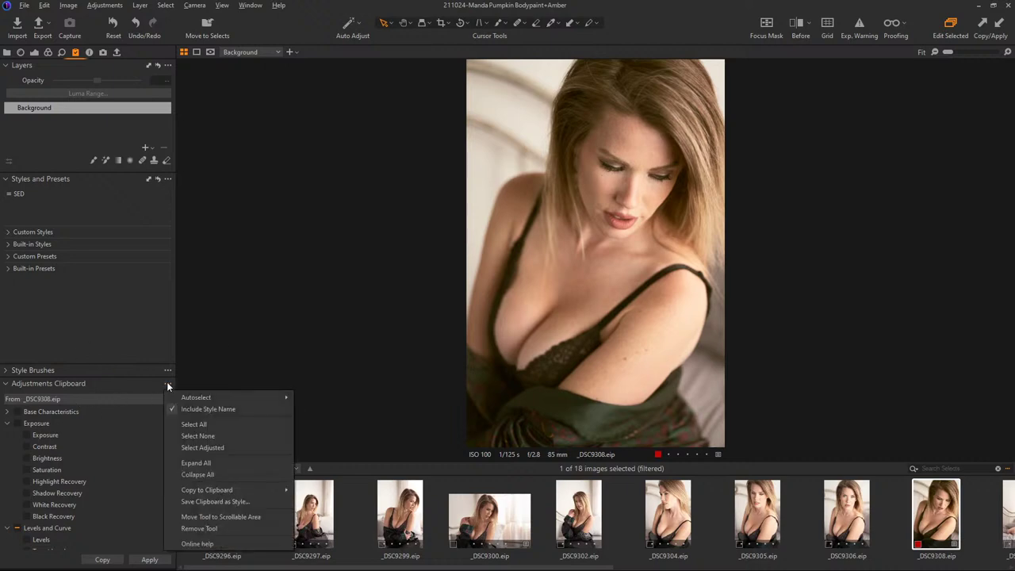
{"action": "left_click", "coordinate": [228, 500]}
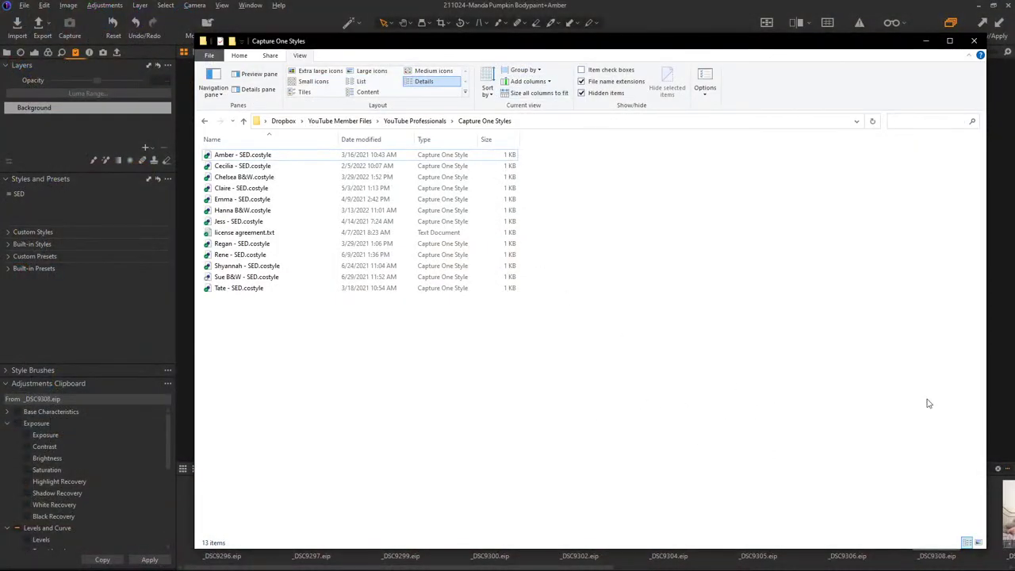
- Close the Dropbox styles window, reposition the other Explorer window, and check its full folder path
{"action": "left_click", "coordinate": [974, 41]}
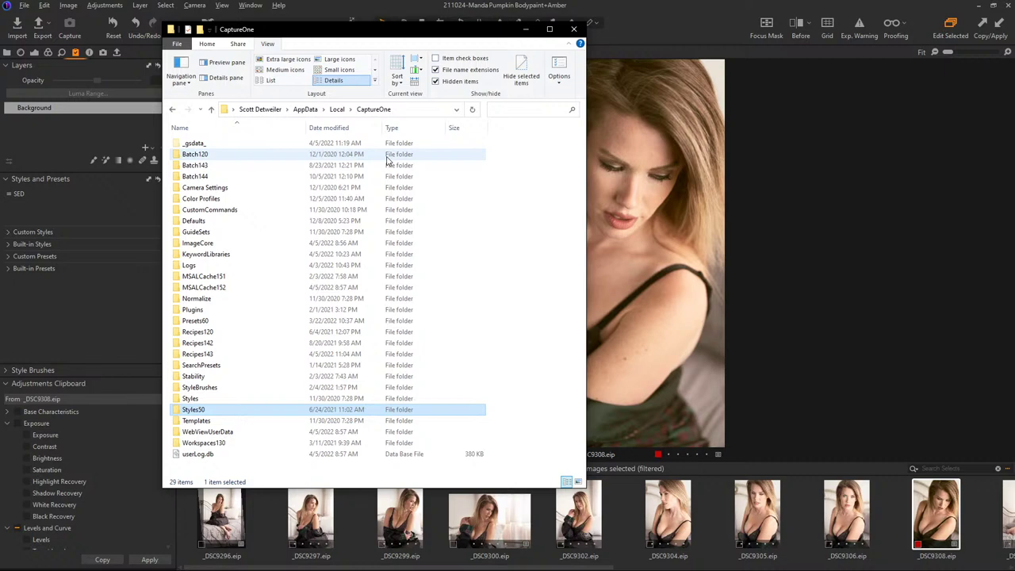
{"action": "left_click_drag", "start_coordinate": [455, 34], "coordinate": [564, 71]}
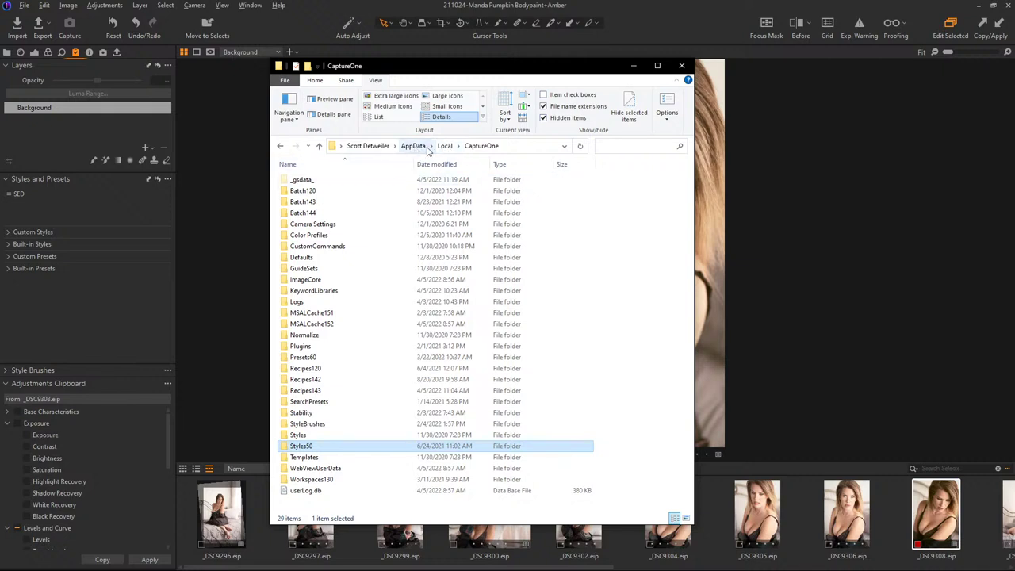
{"action": "left_click", "coordinate": [529, 149]}
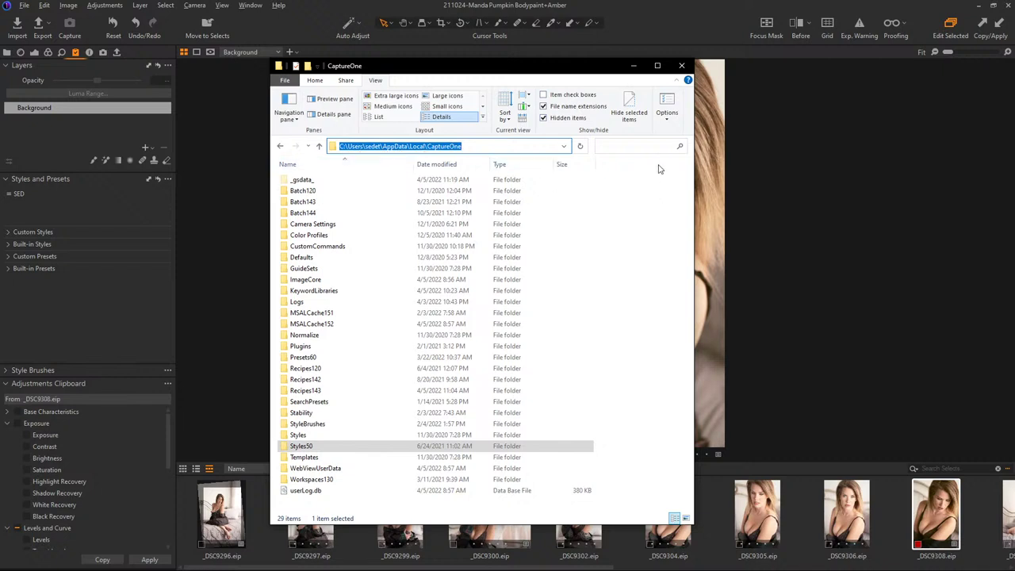
{"action": "left_click", "coordinate": [679, 179]}
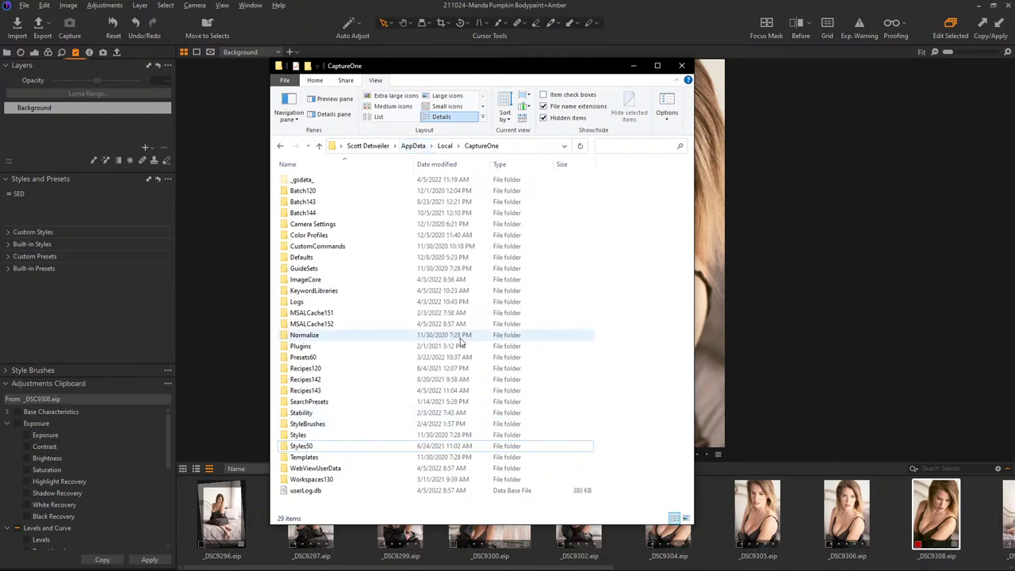
- Compare the Recipes142 and Recipes143 folders, then select the ImageCore folder
{"action": "left_click", "coordinate": [321, 381]}
{"action": "left_click", "coordinate": [323, 392]}
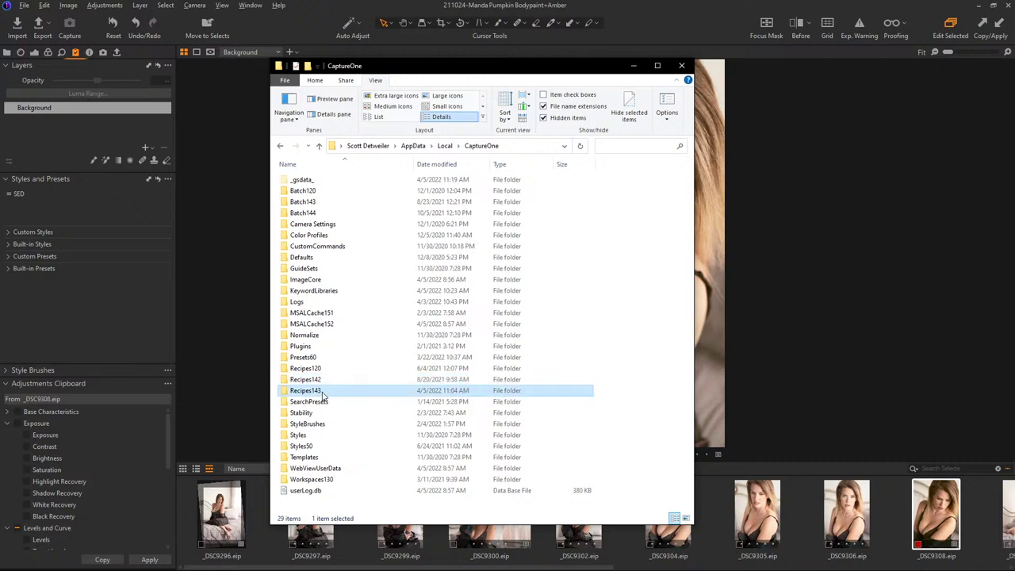
{"action": "left_click", "coordinate": [321, 380]}
{"action": "left_click", "coordinate": [323, 391]}
{"action": "left_click", "coordinate": [322, 380]}
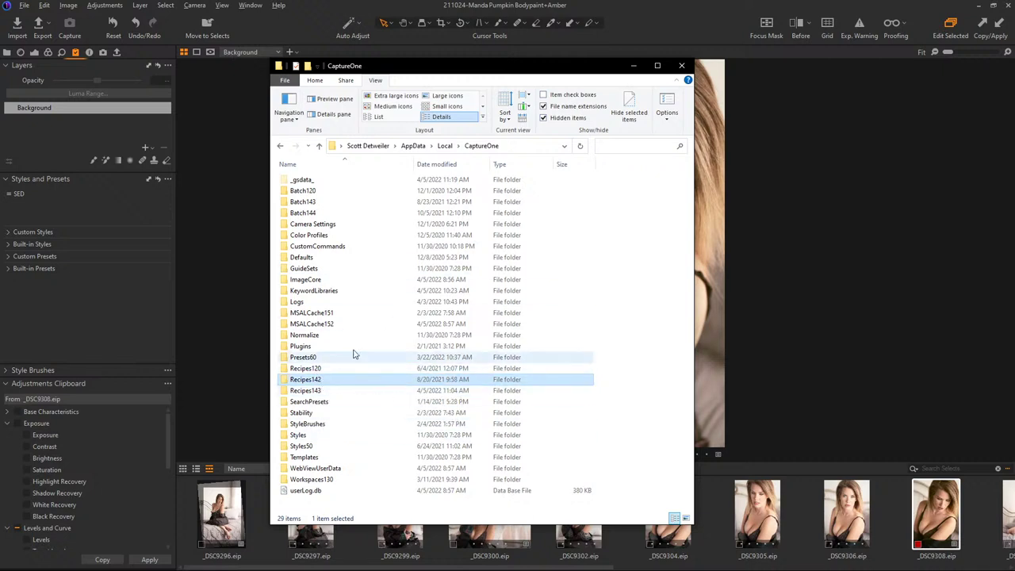
{"action": "left_click", "coordinate": [341, 391]}
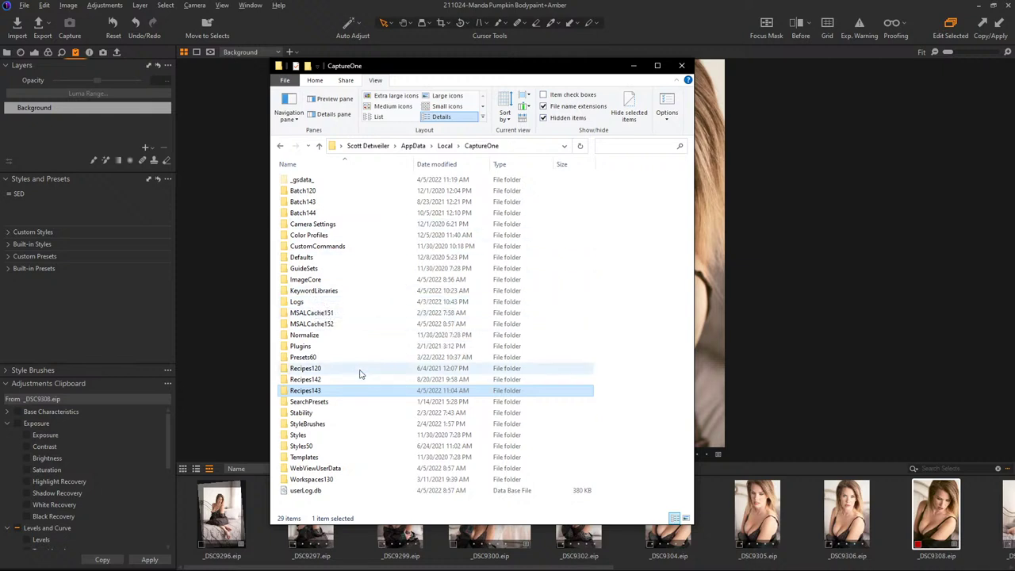
{"action": "left_click", "coordinate": [306, 282]}
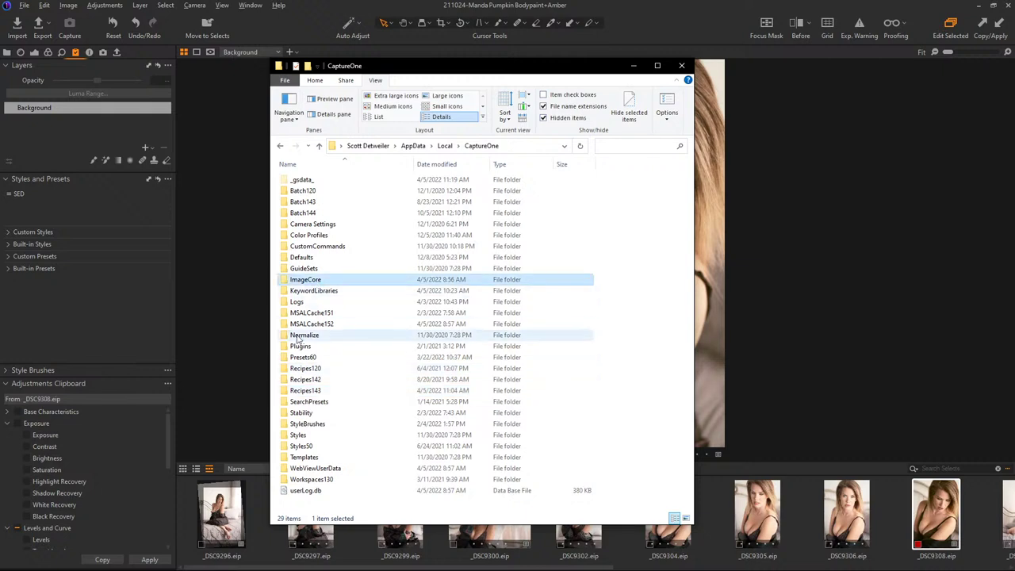
- Open ImageCore to inspect its version subfolders, then go back up to the CaptureOne folder
{"action": "double_click", "coordinate": [287, 281]}
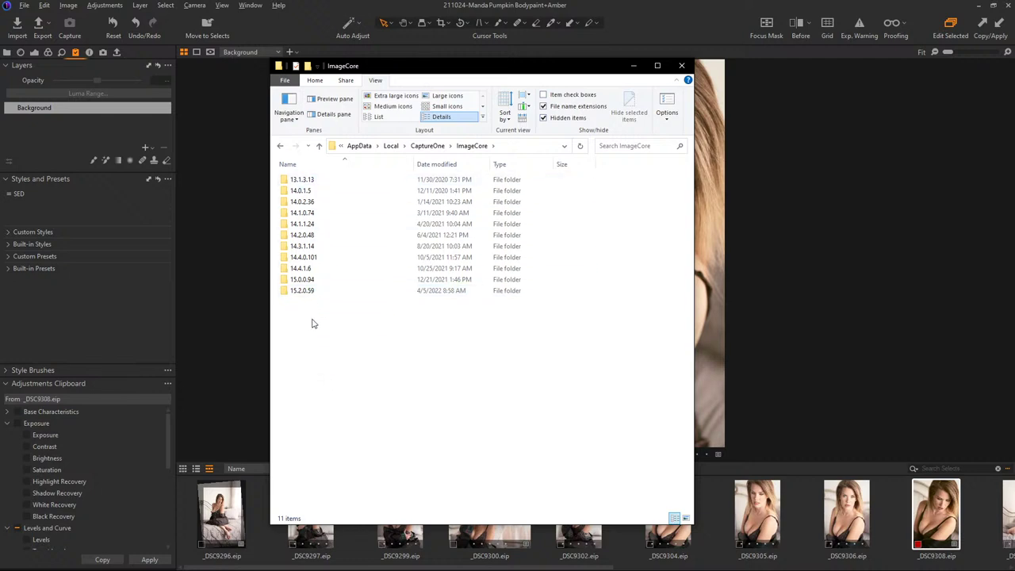
{"action": "left_click_drag", "start_coordinate": [336, 316], "coordinate": [317, 170]}
{"action": "left_click", "coordinate": [398, 363]}
{"action": "left_click", "coordinate": [435, 147]}
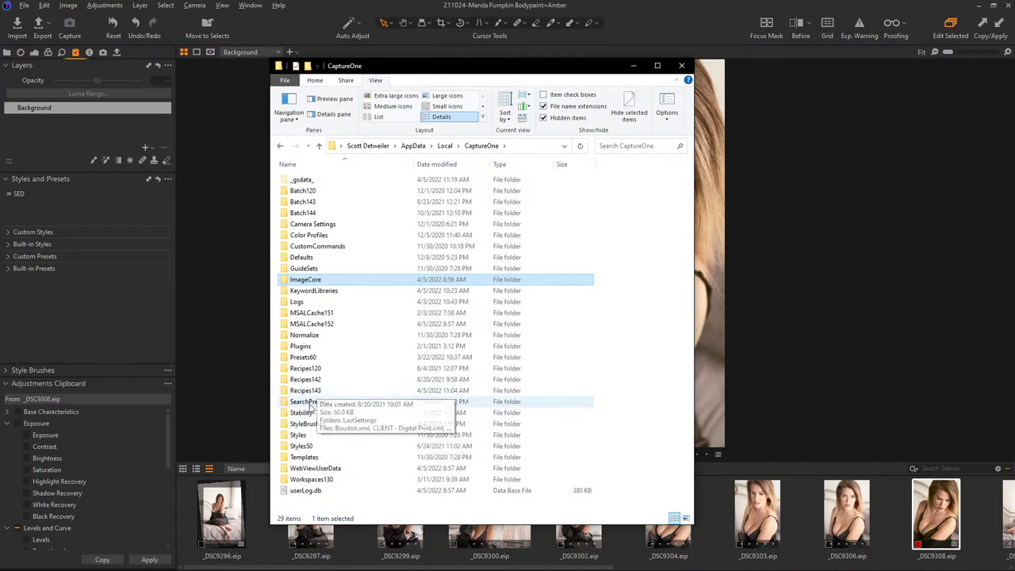
- Open Styles50's personal styles subfolder, then start Save Clipboard as Style in Capture One
{"action": "double_click", "coordinate": [309, 447]}
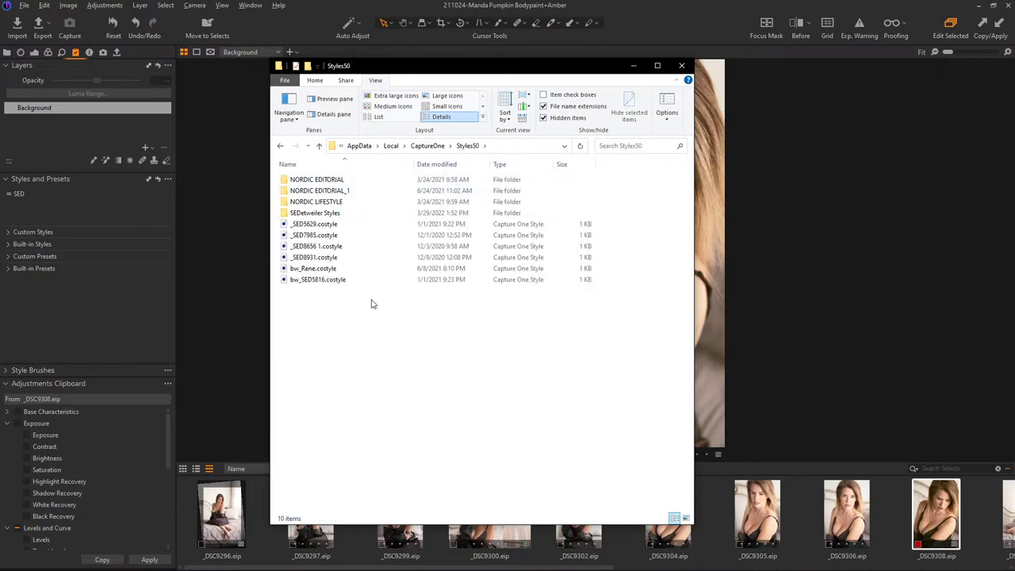
{"action": "left_click", "coordinate": [332, 215]}
{"action": "double_click", "coordinate": [332, 215]}
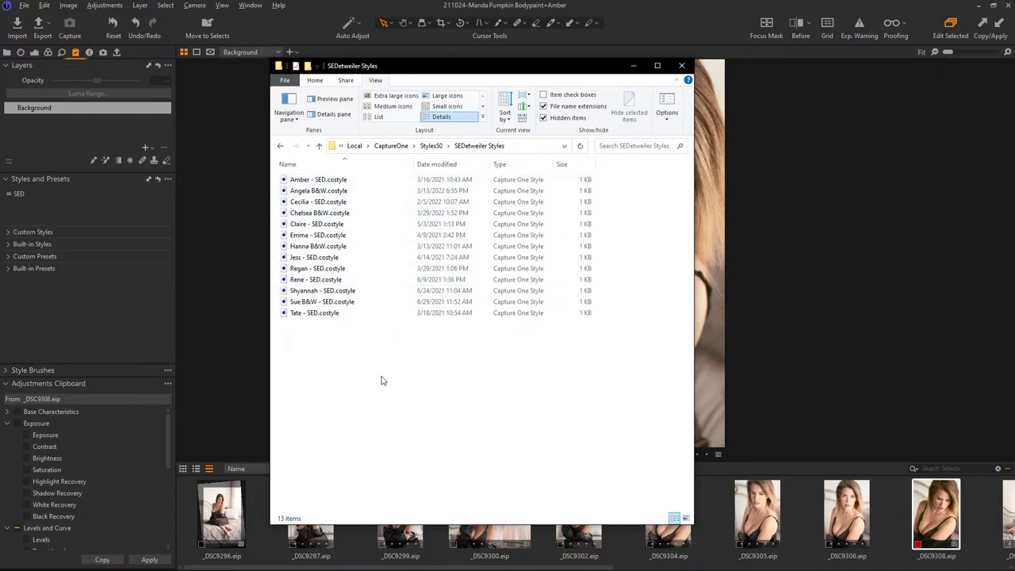
{"action": "left_click_drag", "start_coordinate": [476, 72], "coordinate": [772, 26]}
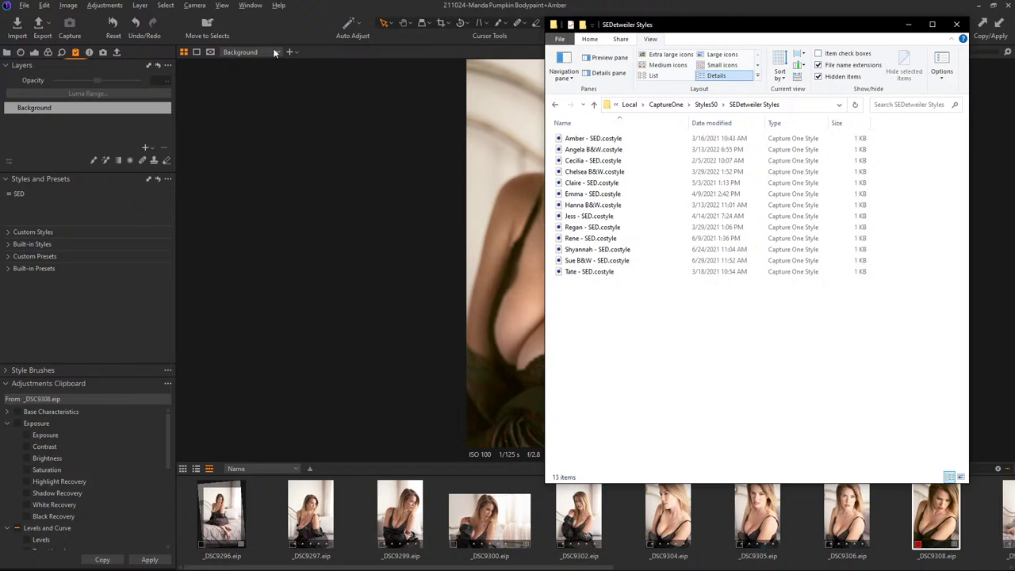
{"action": "left_click", "coordinate": [168, 383]}
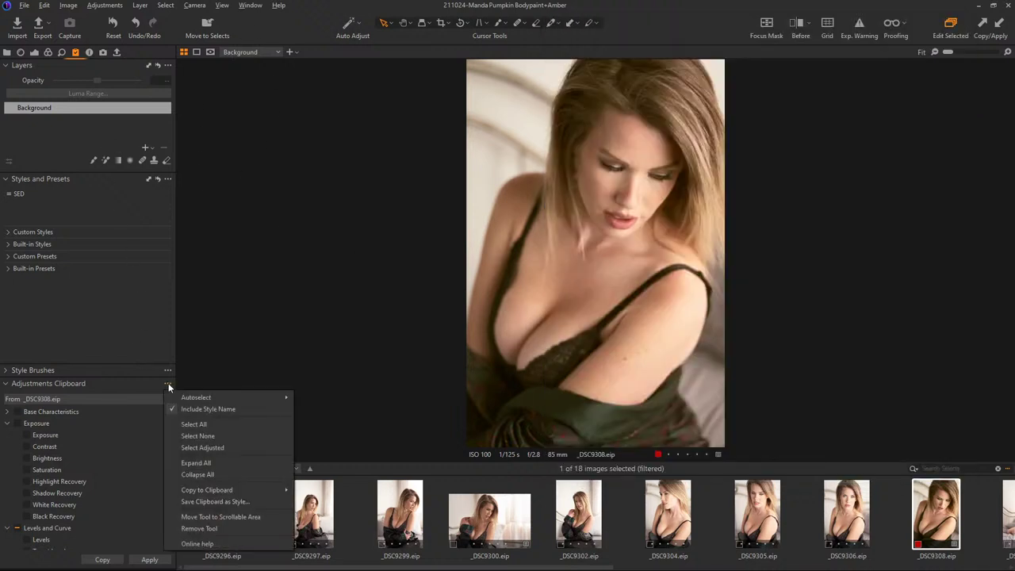
{"action": "left_click", "coordinate": [231, 502]}
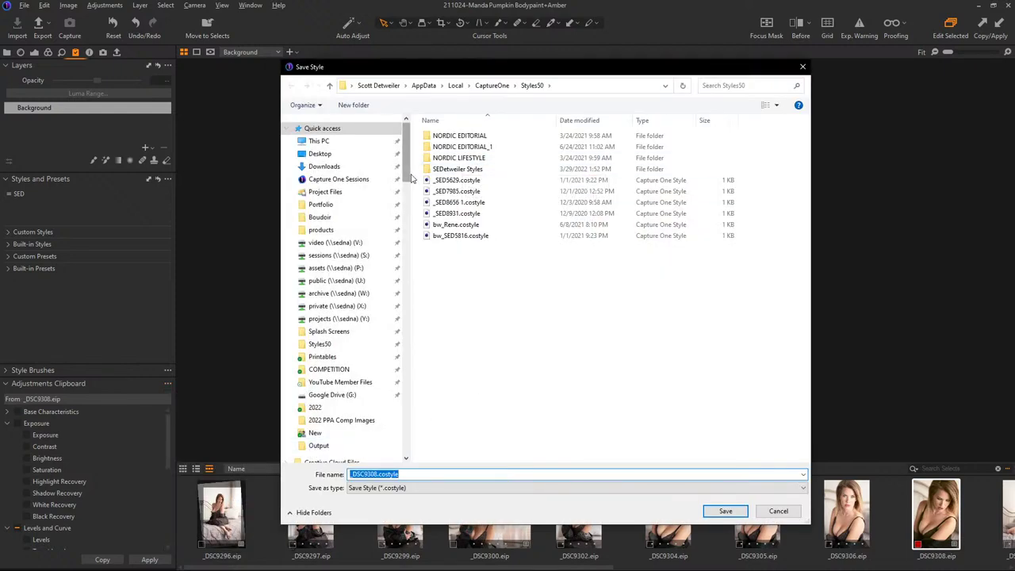
- Save into the personal styles folder, renaming _DSC9308 to the model's name plus '- SED'
{"action": "left_click_drag", "start_coordinate": [412, 174], "coordinate": [251, 194]}
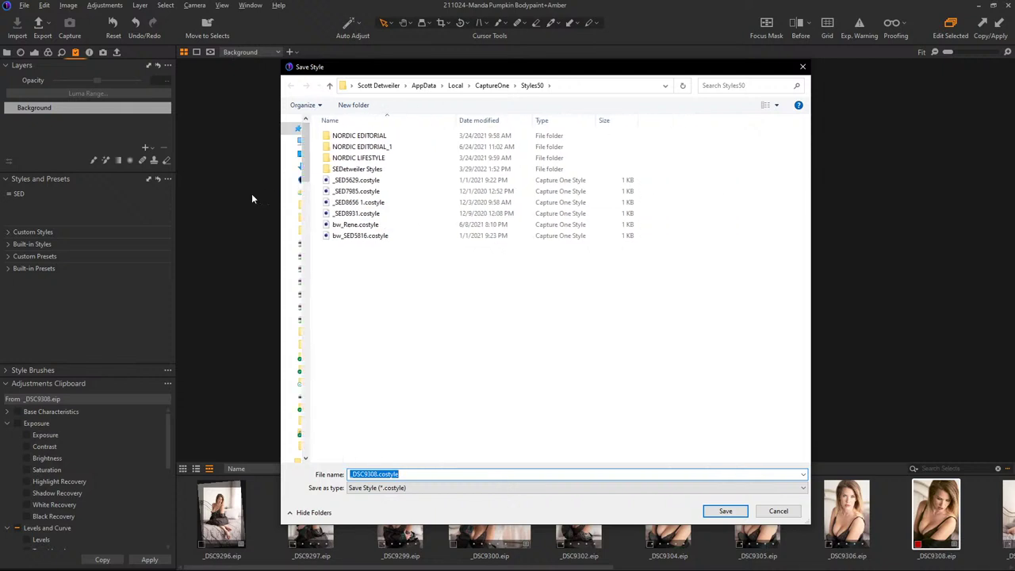
{"action": "double_click", "coordinate": [361, 169]}
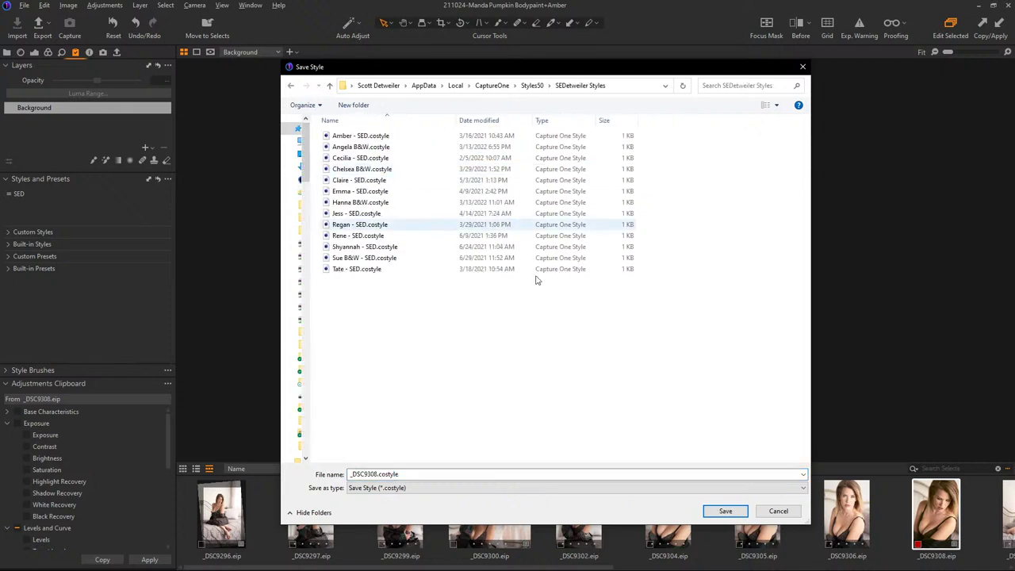
{"action": "left_click", "coordinate": [388, 474]}
{"action": "left_click", "coordinate": [359, 474]}
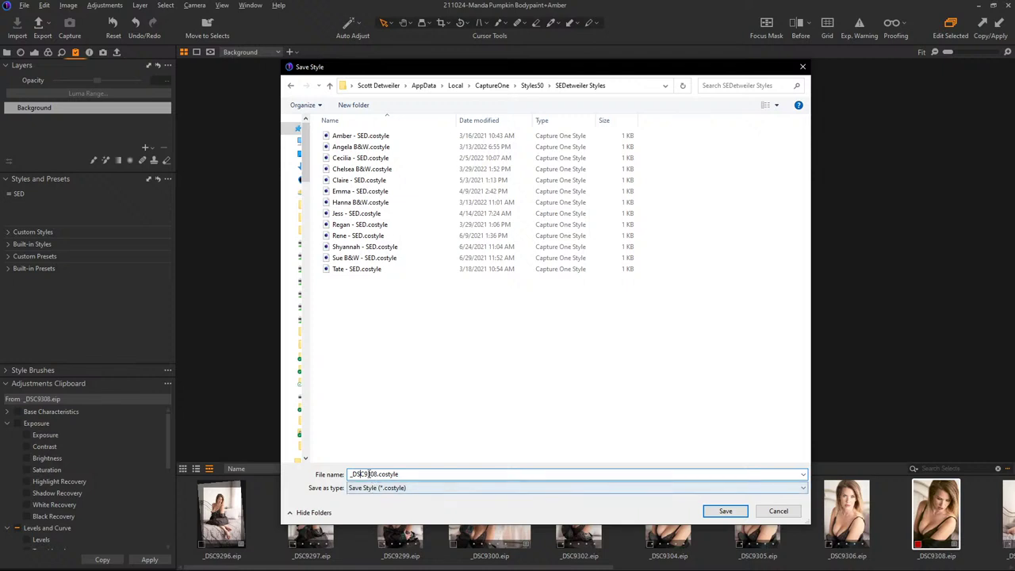
{"action": "left_click_drag", "start_coordinate": [375, 474], "coordinate": [327, 469]}
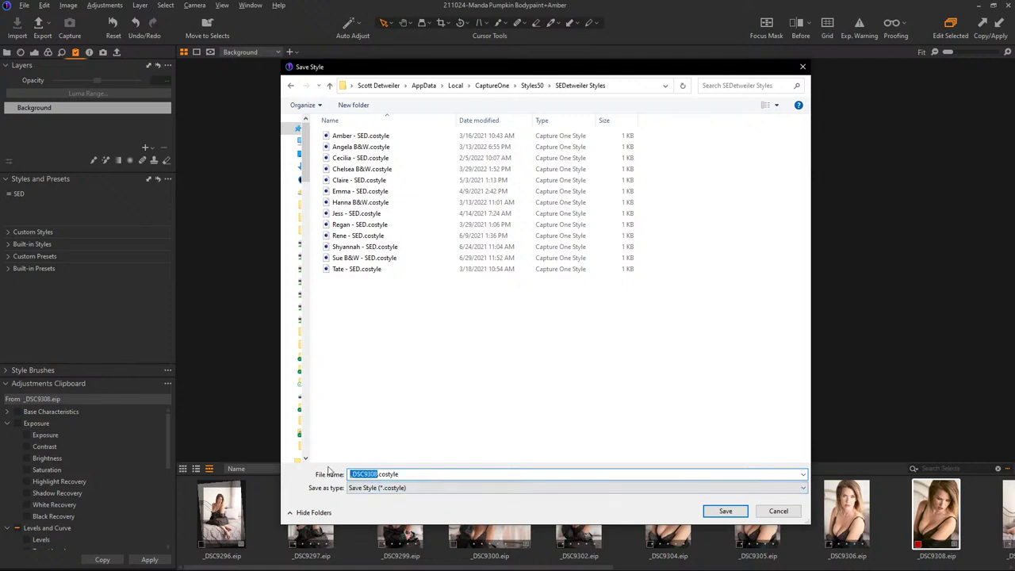
{"action": "type", "text": "Sherry"}
{"action": "type", "text": "- SED"}
- Save the '- SED' style, expand the personal styles group, and show the 18-image grid
{"action": "left_click", "coordinate": [725, 511]}
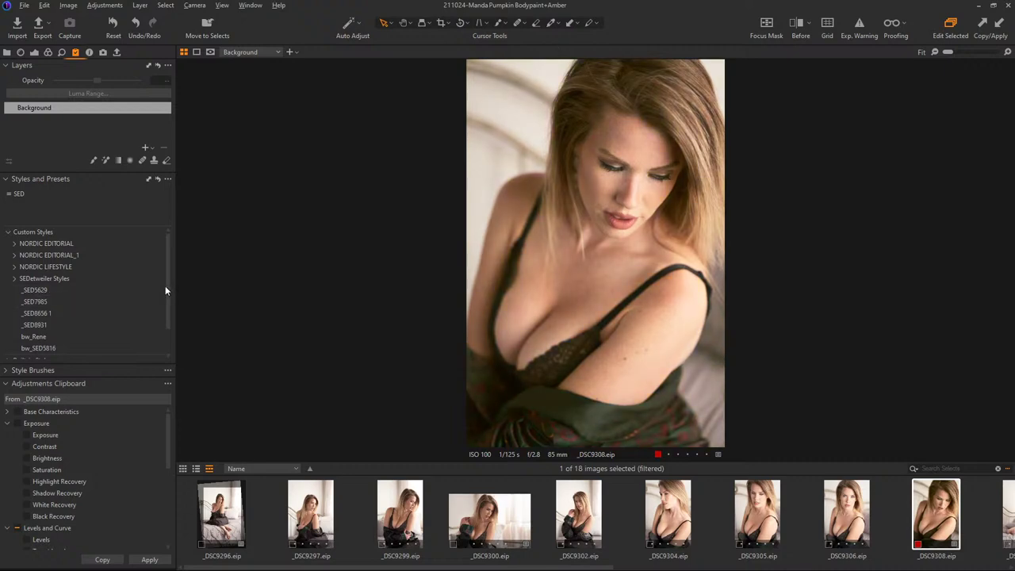
{"action": "left_click", "coordinate": [13, 279]}
{"action": "scroll", "coordinate": [149, 286], "scroll_direction": "down", "scroll_amount": 3}
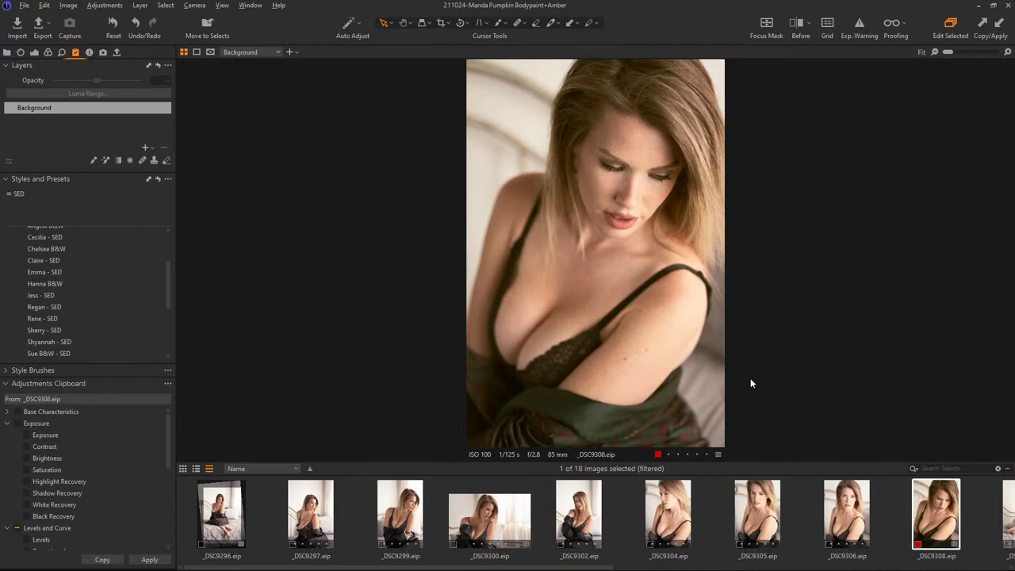
{"action": "key", "text": "ctrl+alt+v"}
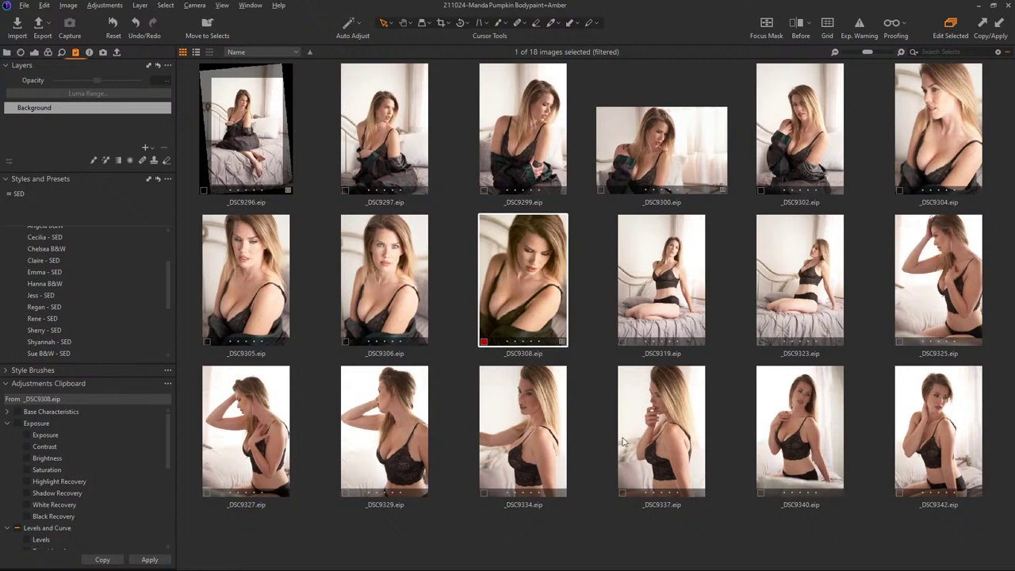
- Select all 18 images with _DSC9308 as primary and show the Exposure and Curve tools
{"action": "left_click", "coordinate": [264, 138]}
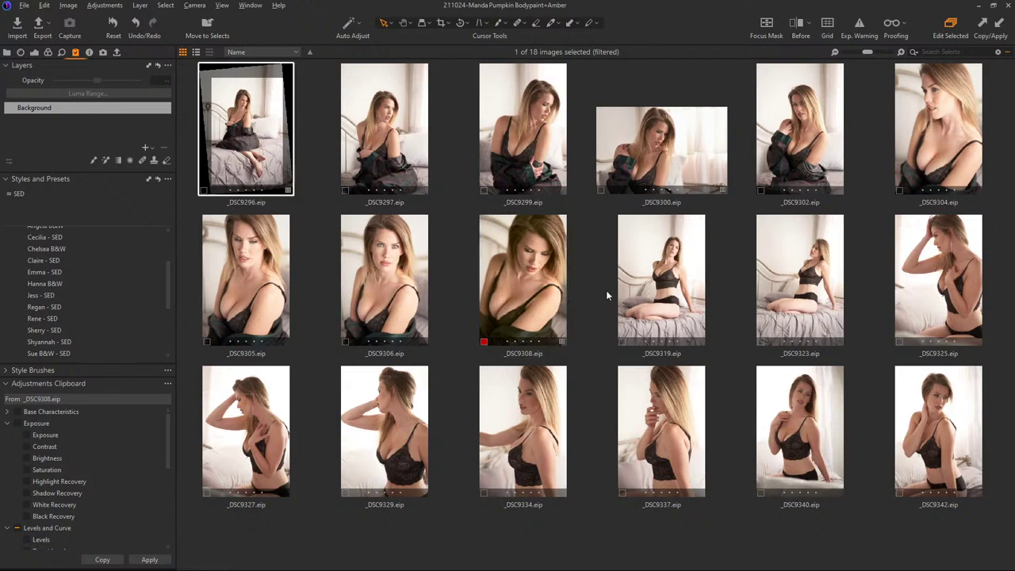
{"action": "key", "text": "ctrl+a"}
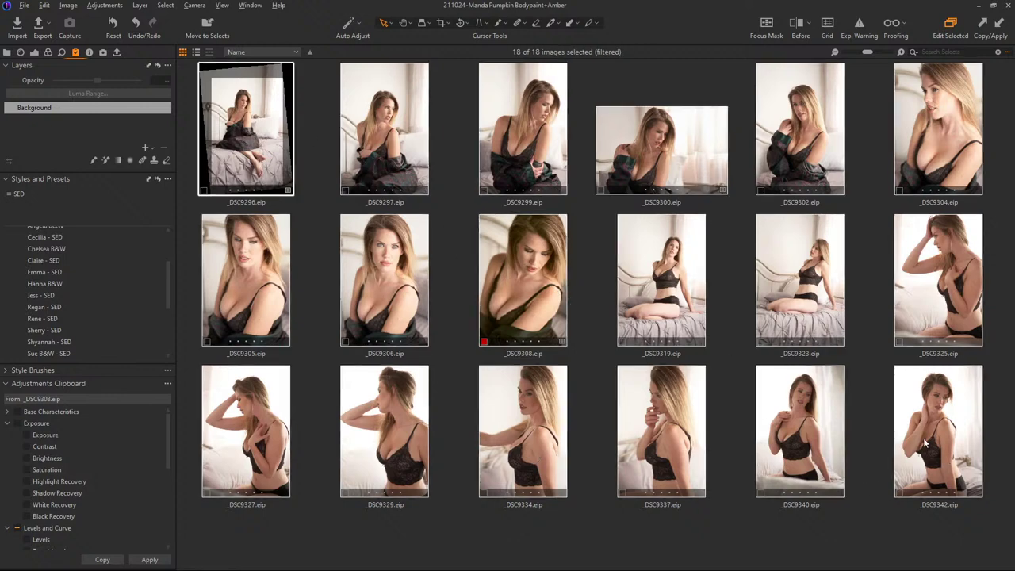
{"action": "left_click", "coordinate": [532, 274], "text": "ctrl"}
{"action": "left_click", "coordinate": [532, 274], "text": "ctrl"}
{"action": "left_click", "coordinate": [535, 271]}
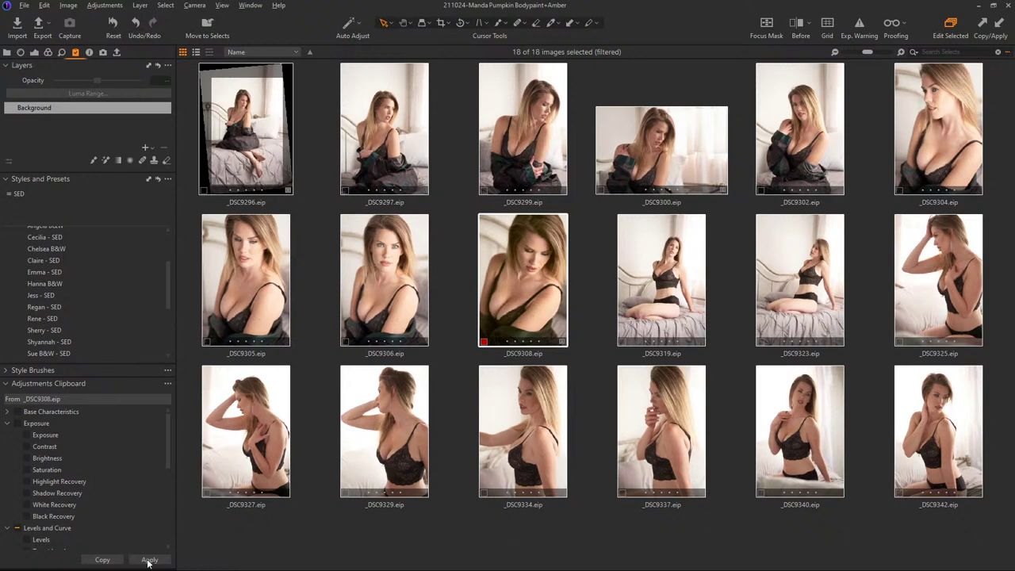
{"action": "left_click", "coordinate": [34, 52]}
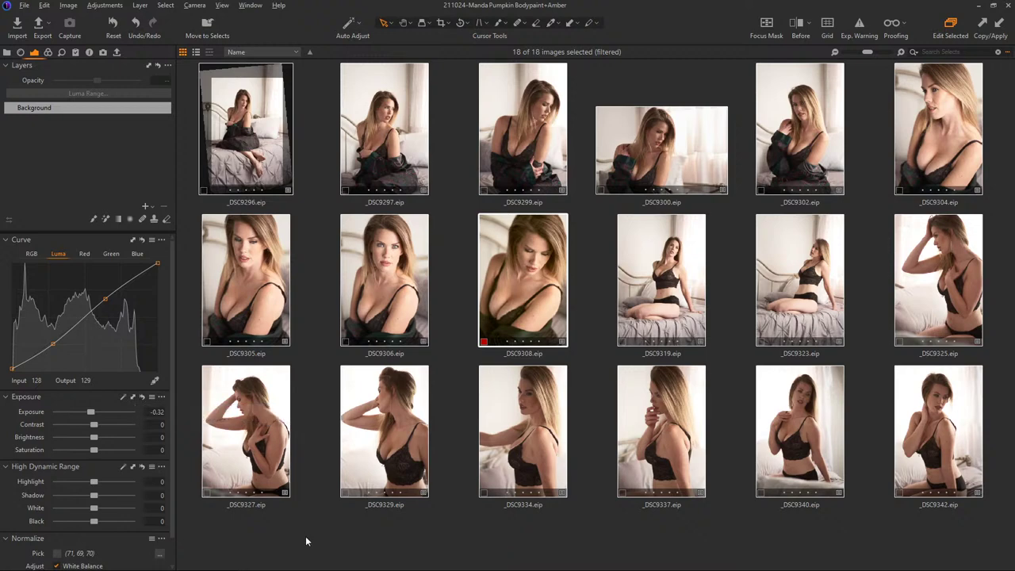
- Apply the newly saved '- SED' custom style to all 18 selected images
{"action": "left_click", "coordinate": [76, 52]}
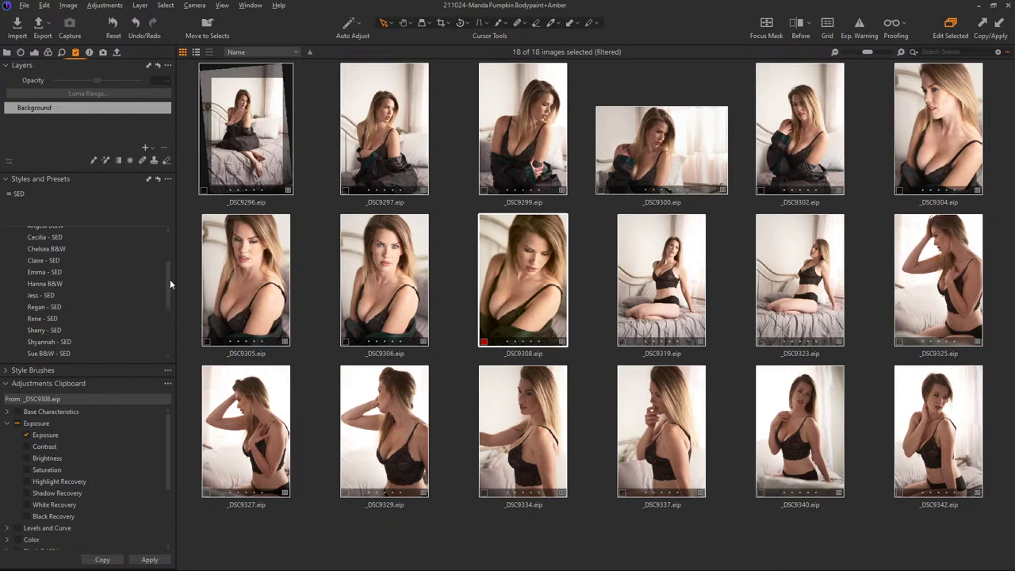
{"action": "left_click", "coordinate": [67, 328]}
{"action": "left_click", "coordinate": [89, 52]}
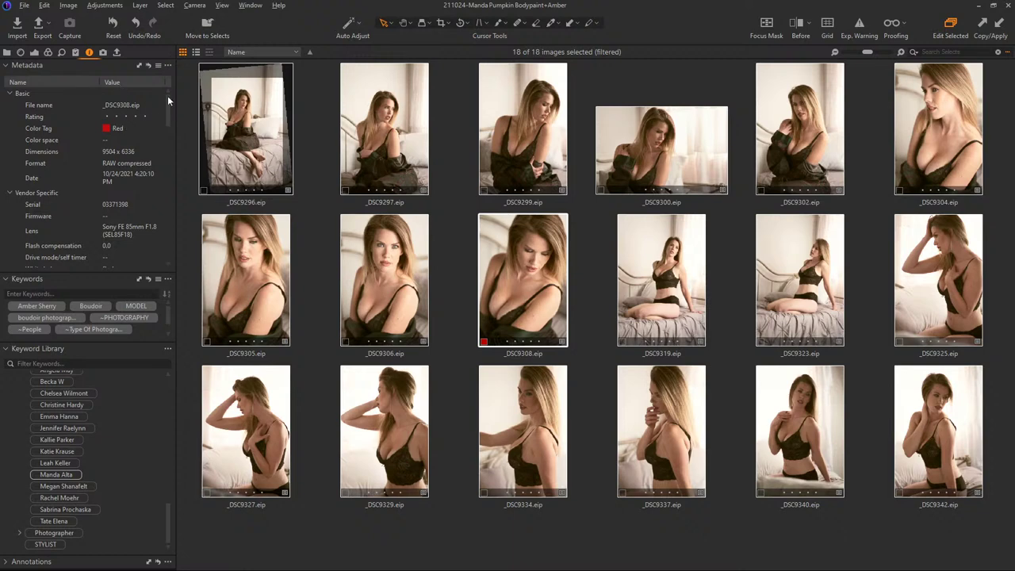
{"action": "mouse_move", "coordinate": [169, 101]}
{"action": "left_mouse_down"}
{"action": "mouse_move", "coordinate": [164, 213]}
{"action": "mouse_move", "coordinate": [175, 96]}
{"action": "left_mouse_up"}
{"action": "left_click", "coordinate": [158, 66]}
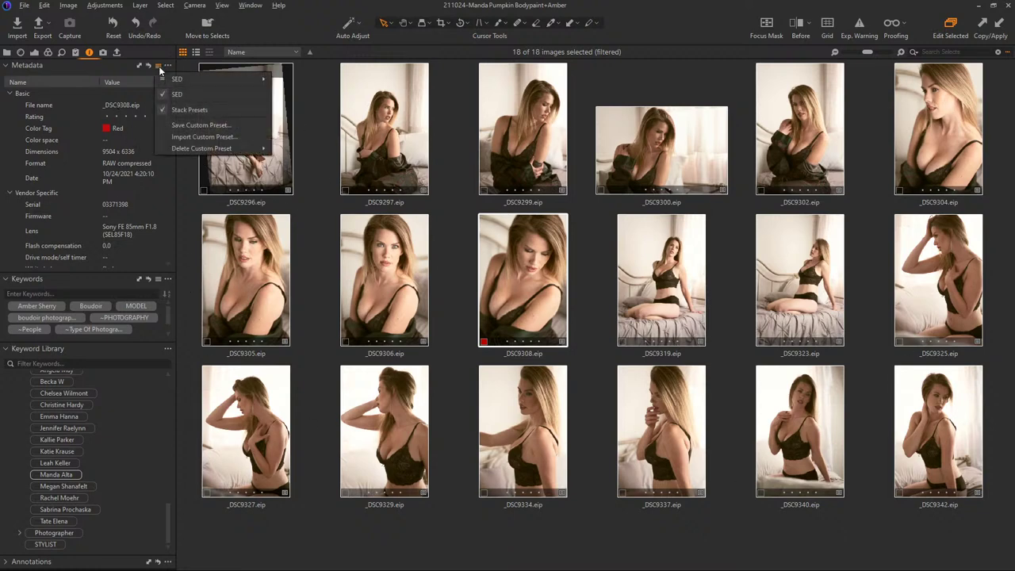
{"action": "left_click", "coordinate": [191, 94]}
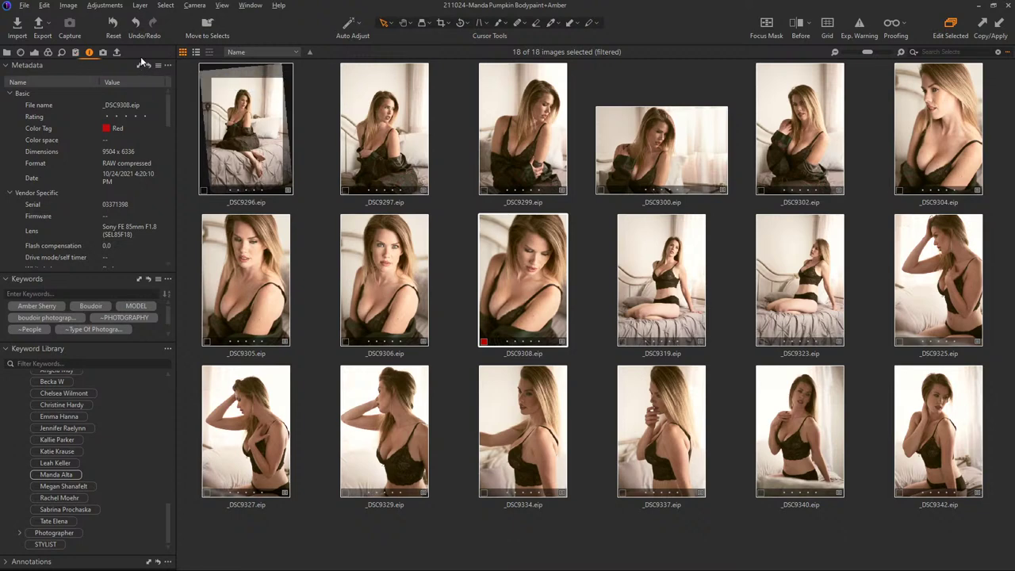
- Open the Adjustments Clipboard from the Styles copy icon, then cancel it without copying
{"action": "left_click", "coordinate": [75, 52]}
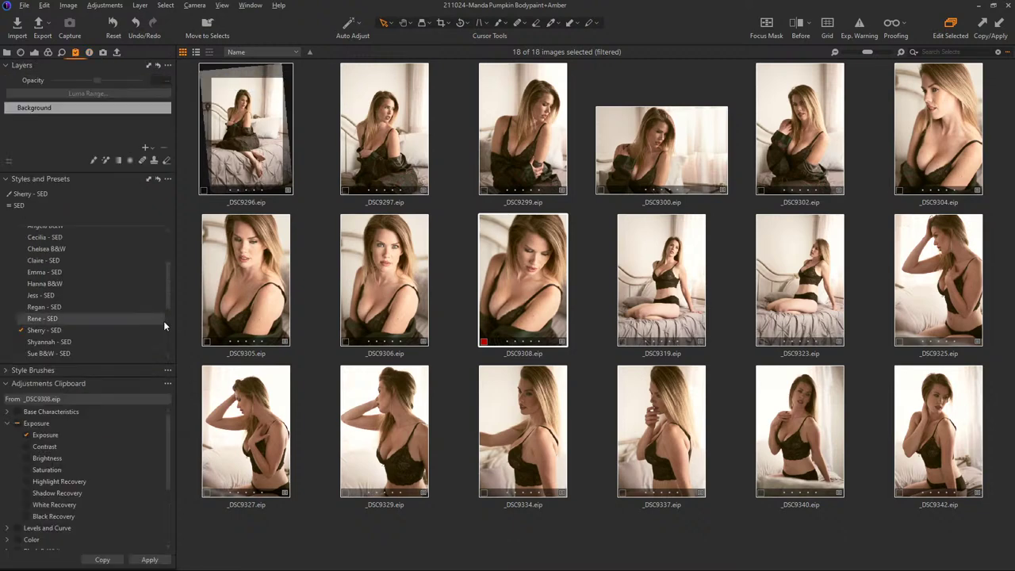
{"action": "left_click", "coordinate": [149, 180]}
{"action": "left_click_drag", "start_coordinate": [497, 229], "coordinate": [511, 247]}
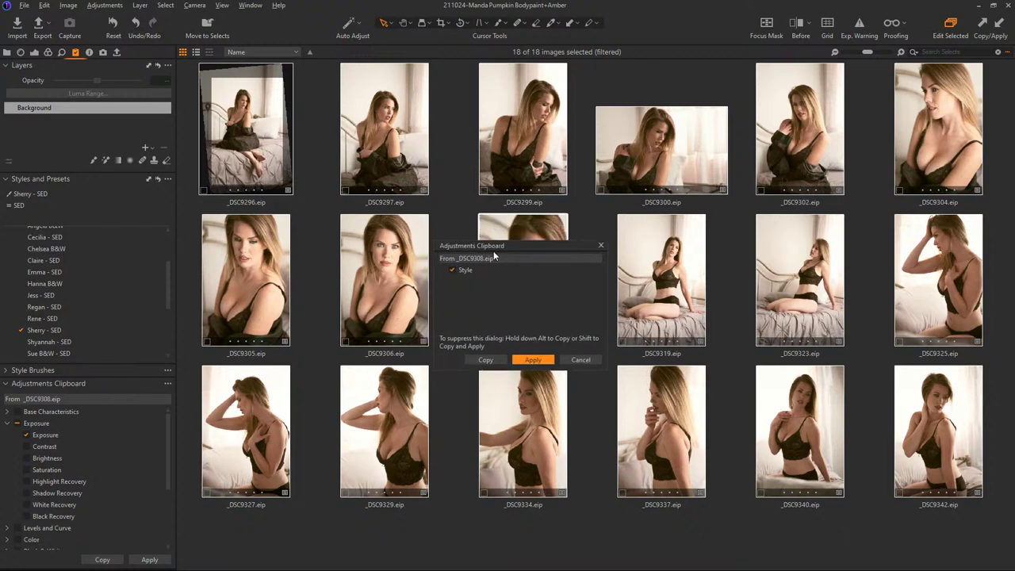
{"action": "left_click", "coordinate": [590, 361]}
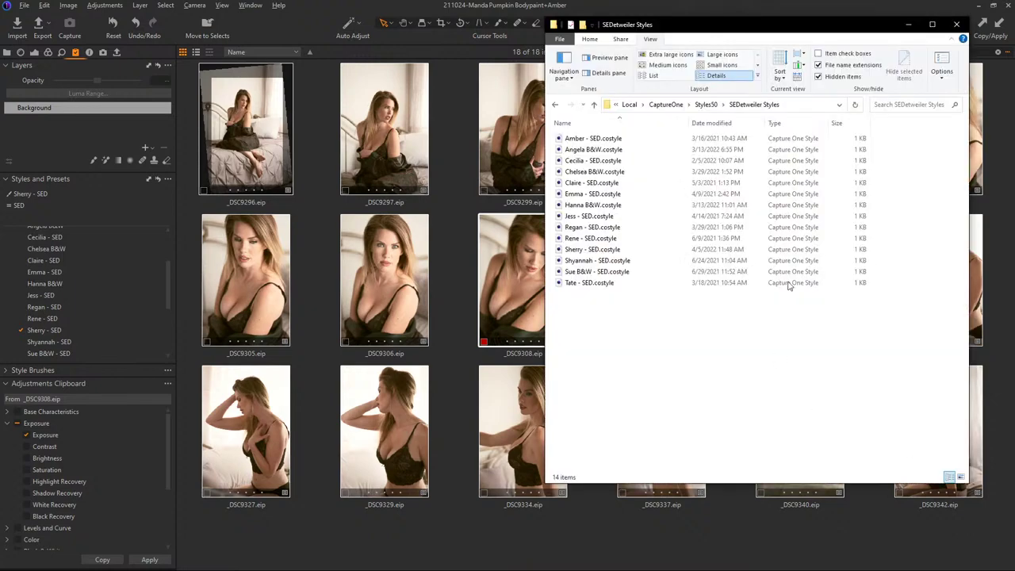
- Move the Styles50 folder window left, check its full path, and switch to GoodSync
{"action": "left_click_drag", "start_coordinate": [790, 30], "coordinate": [441, 52]}
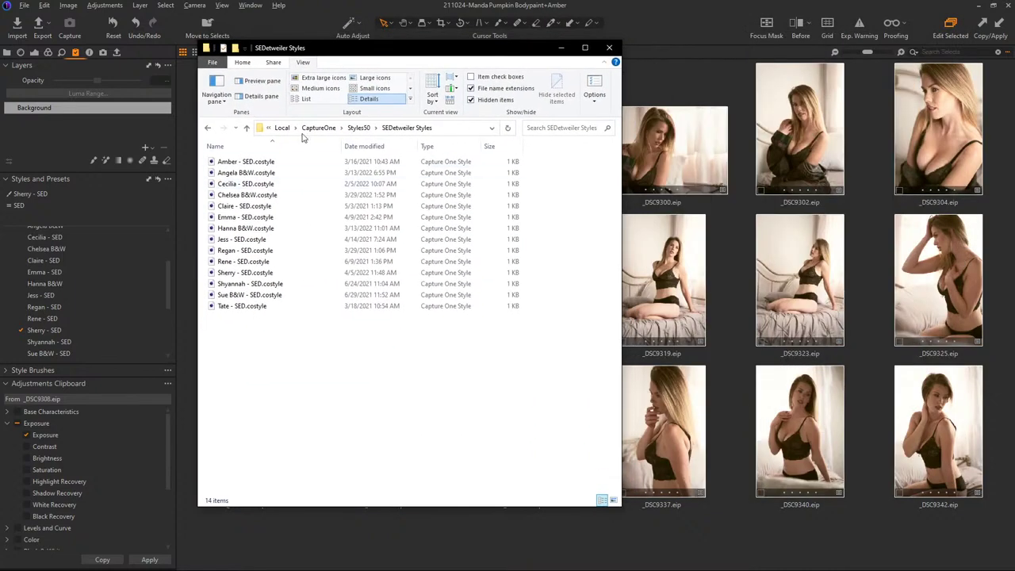
{"action": "left_click", "coordinate": [468, 129]}
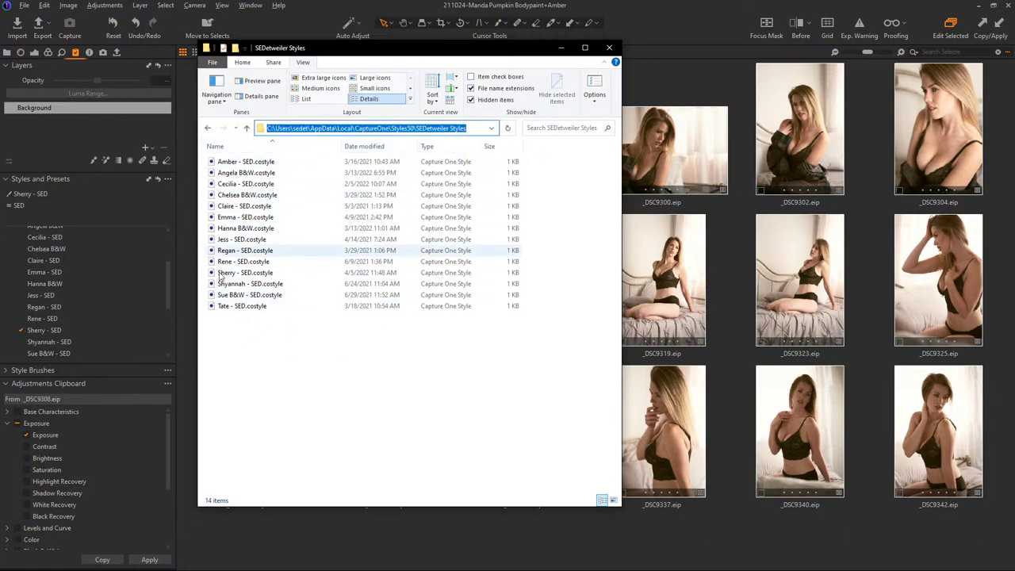
{"action": "left_click", "coordinate": [410, 417]}
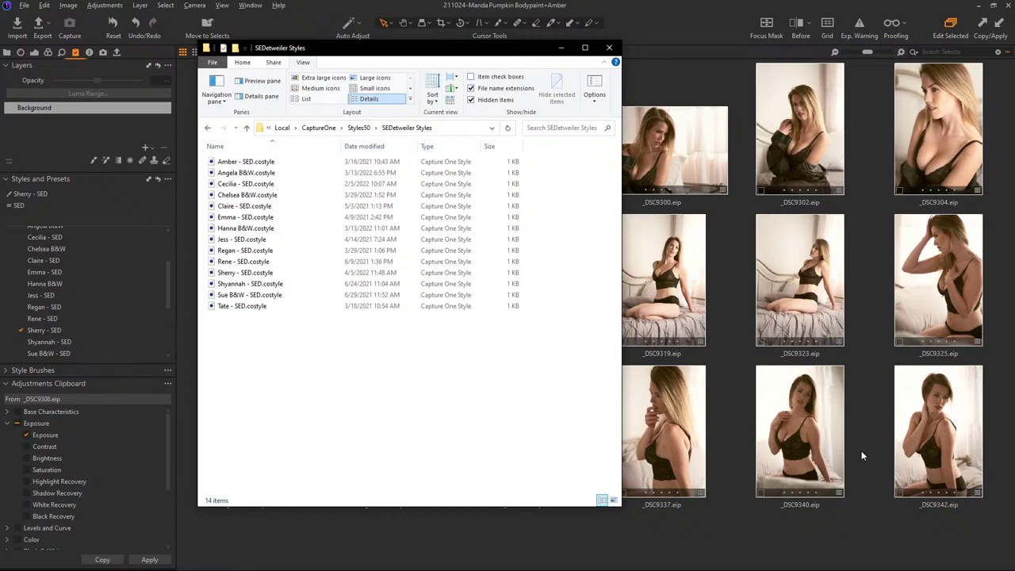
{"action": "left_click_drag", "start_coordinate": [512, 54], "coordinate": [358, 41]}
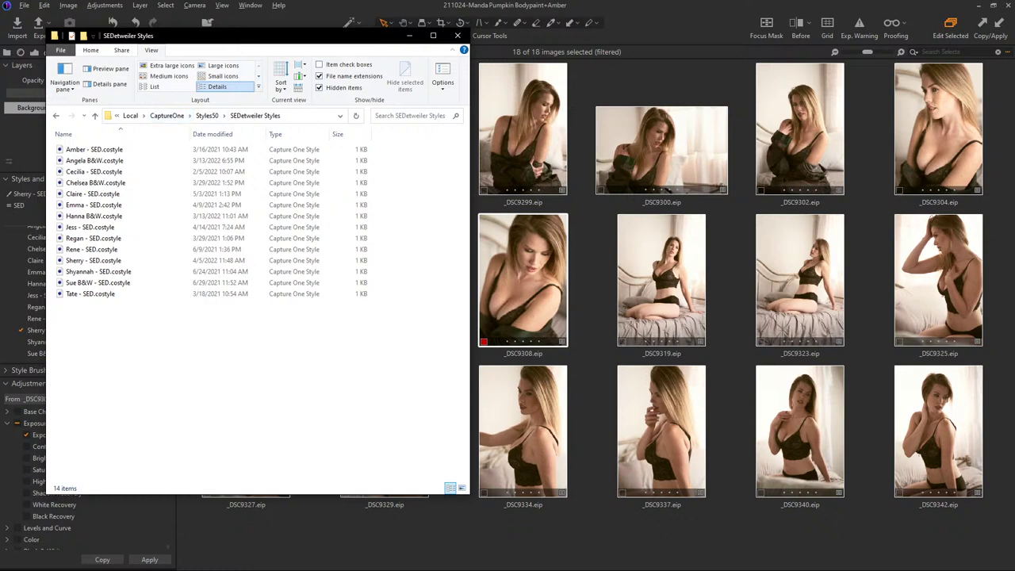
{"action": "key", "text": "alt+Tab"}
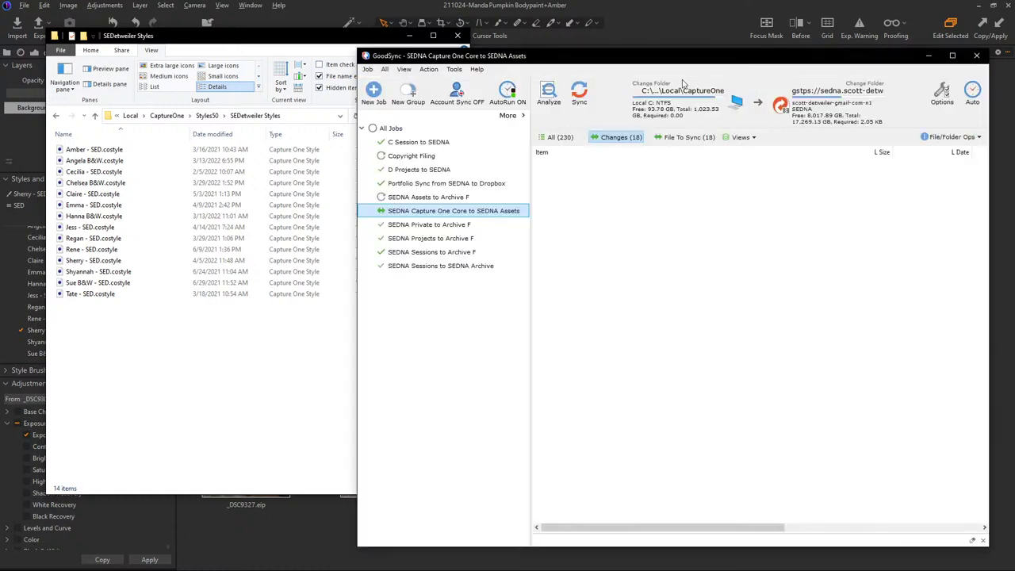
- Sync the 18 Capture One changes, then the remaining '- SED.costyle' file, to the SEDNA Assets backup
{"action": "left_click_drag", "start_coordinate": [692, 51], "coordinate": [693, 44]}
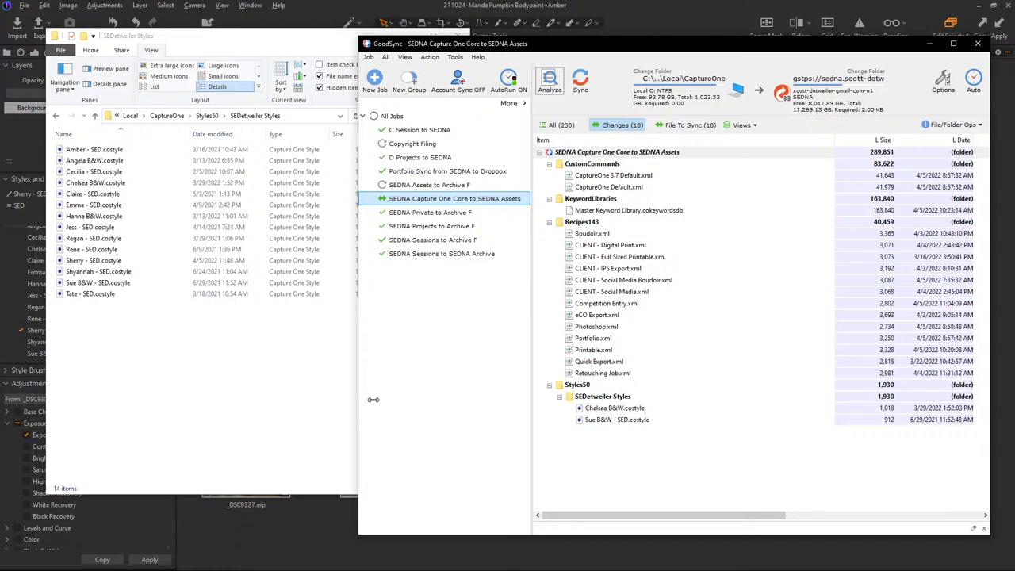
{"action": "left_click_drag", "start_coordinate": [373, 399], "coordinate": [390, 399]}
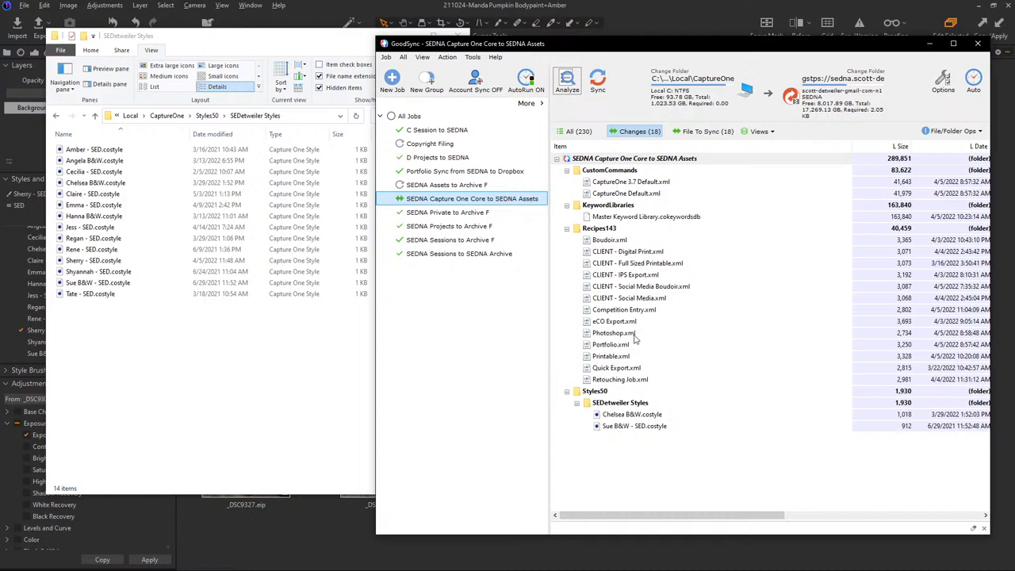
{"action": "left_click", "coordinate": [598, 83]}
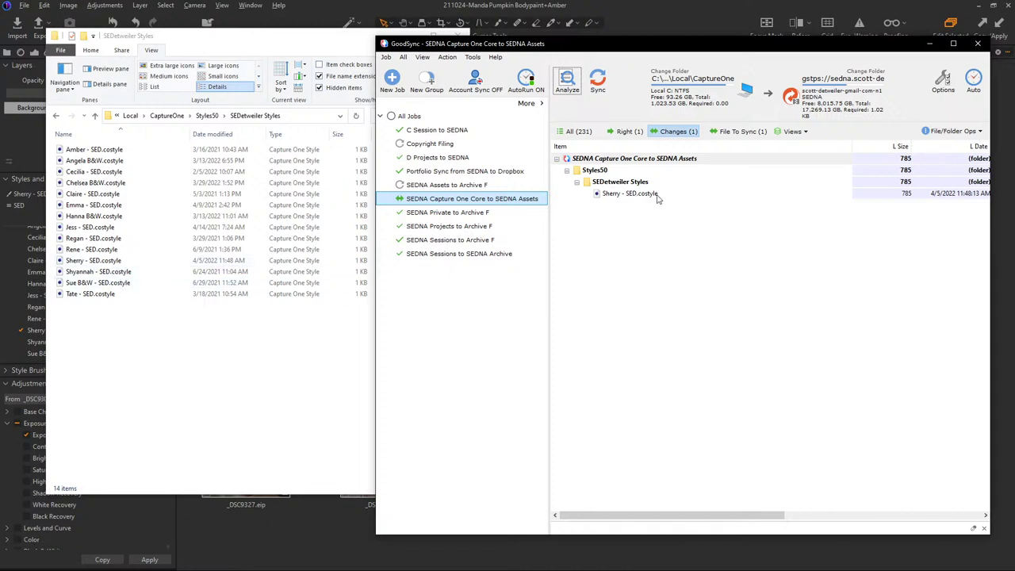
{"action": "left_click", "coordinate": [602, 84]}
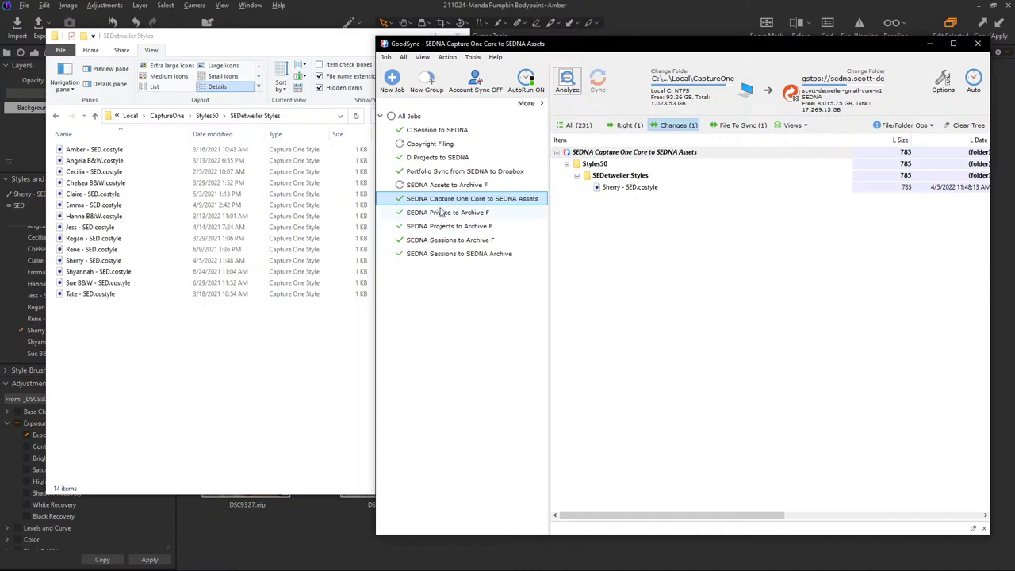
{"action": "left_click", "coordinate": [304, 115]}
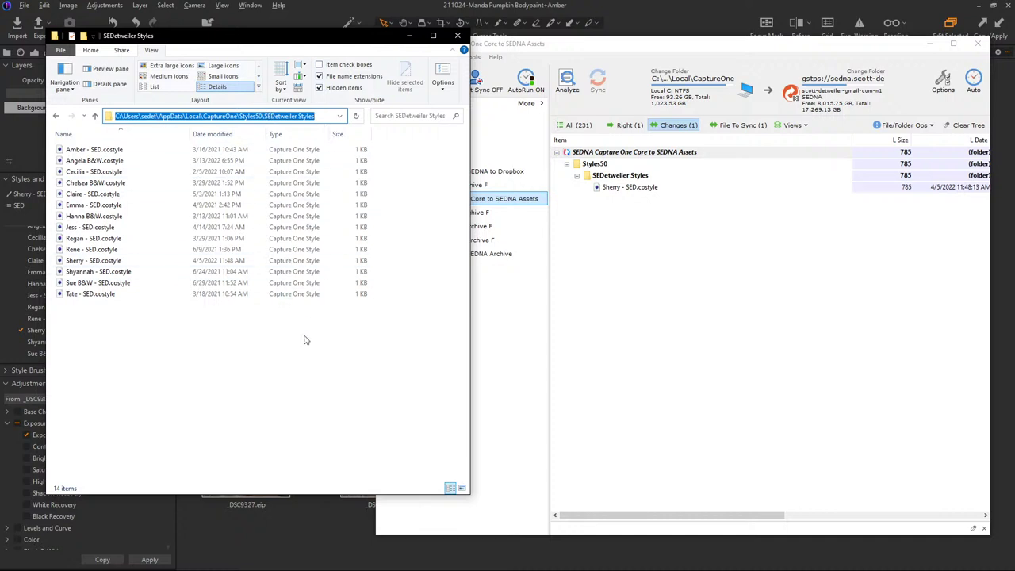
- Go back to the CaptureOne folder and browse the Recipes143 folder's recipe files
{"action": "left_click", "coordinate": [304, 339]}
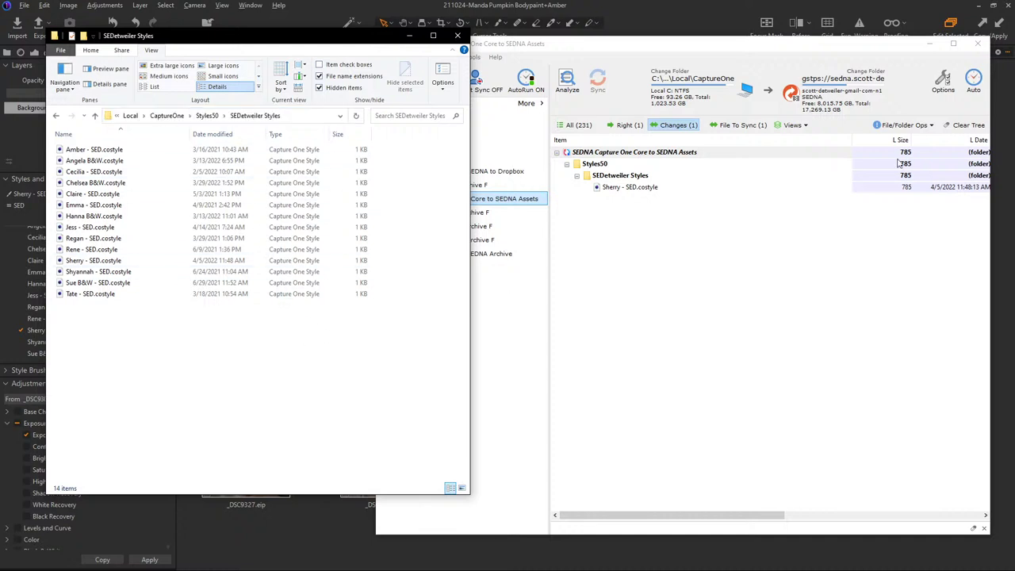
{"action": "left_click", "coordinate": [56, 118]}
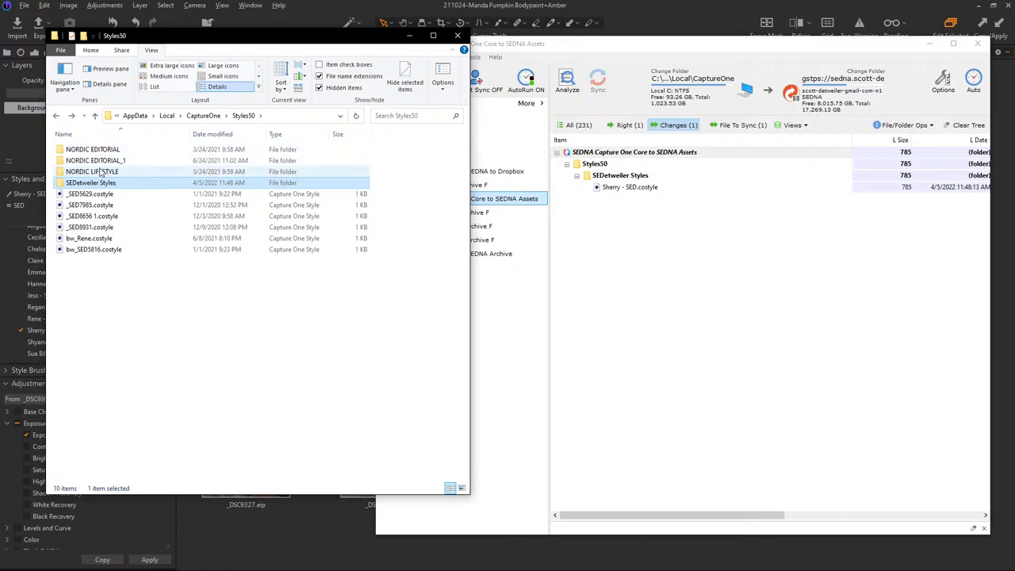
{"action": "left_click", "coordinate": [57, 116]}
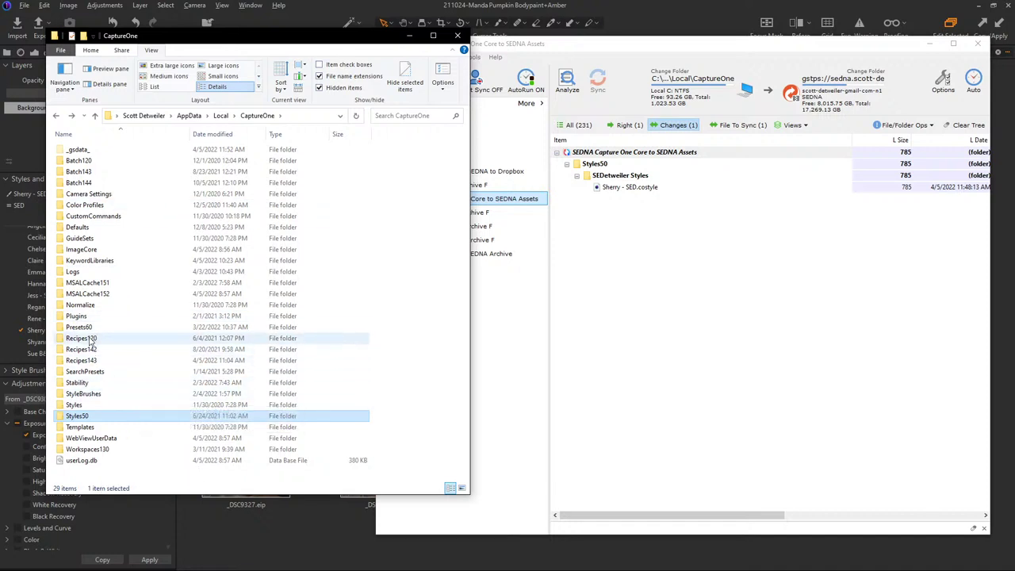
{"action": "double_click", "coordinate": [91, 363]}
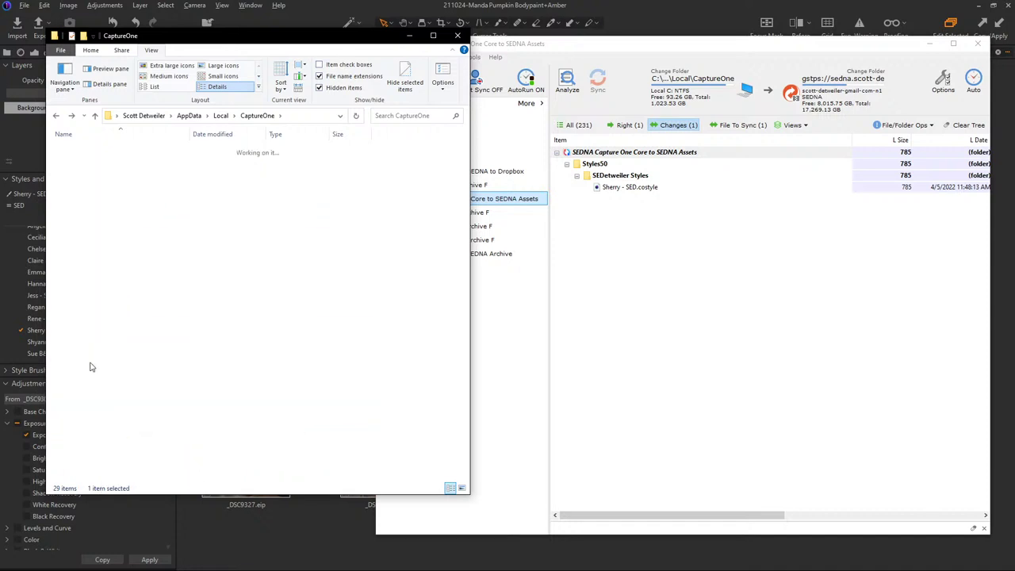
{"action": "left_click_drag", "start_coordinate": [157, 407], "coordinate": [129, 159]}
{"action": "left_click", "coordinate": [218, 400]}
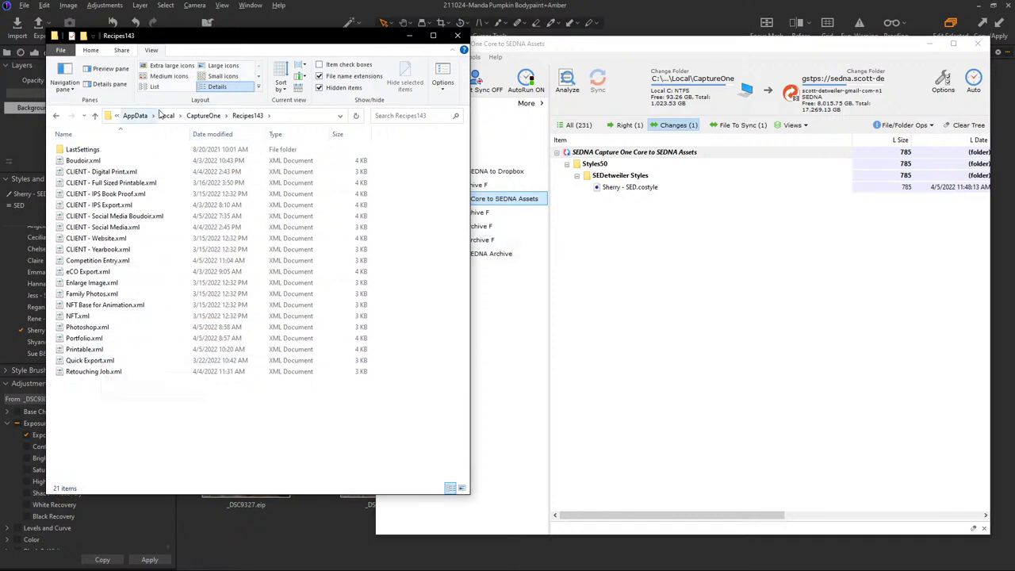
- Look inside KeywordLibraries, close File Explorer, and move GoodSync up-left
{"action": "left_click", "coordinate": [203, 115]}
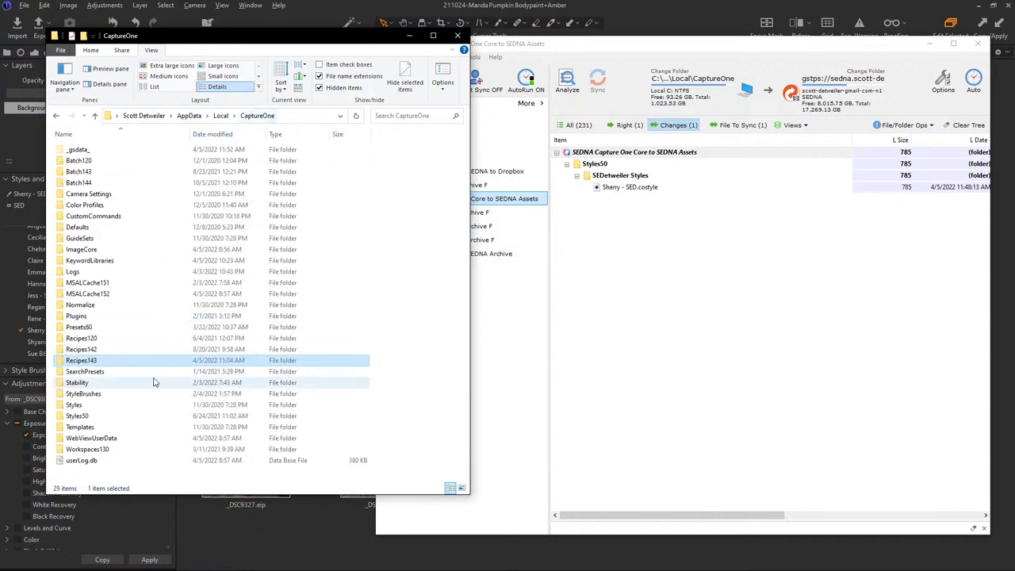
{"action": "left_click", "coordinate": [87, 251]}
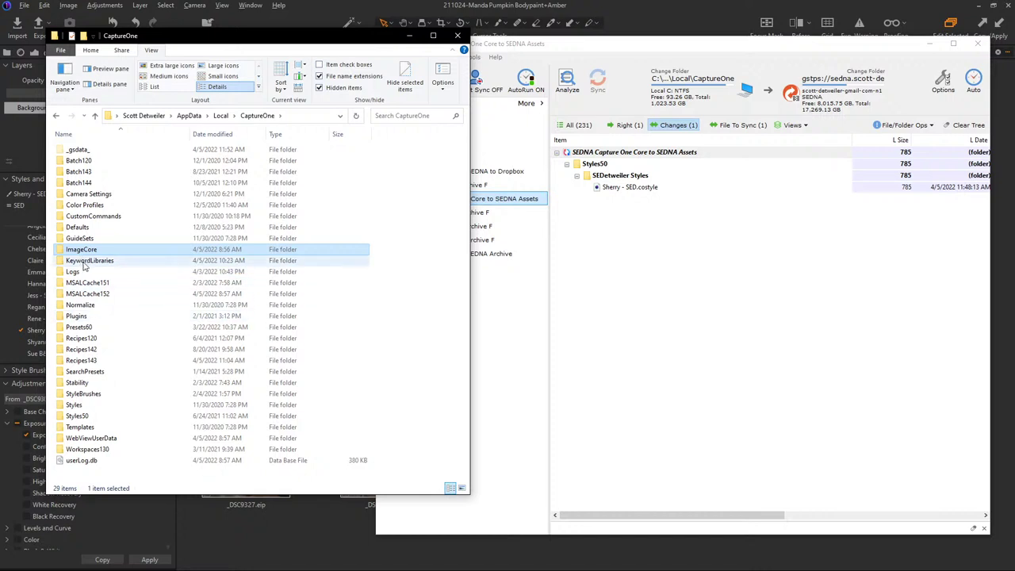
{"action": "double_click", "coordinate": [83, 262]}
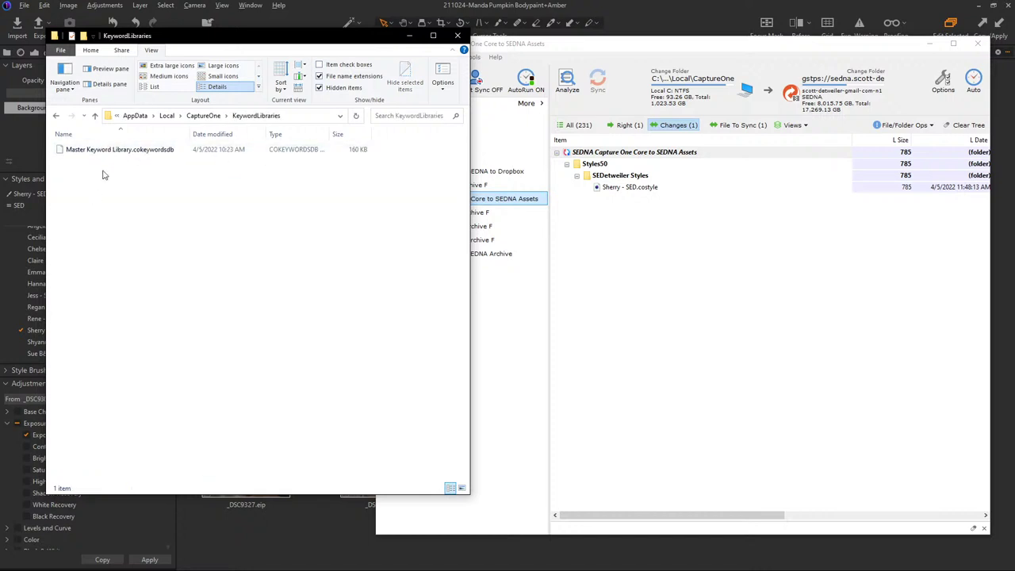
{"action": "left_click", "coordinate": [57, 117]}
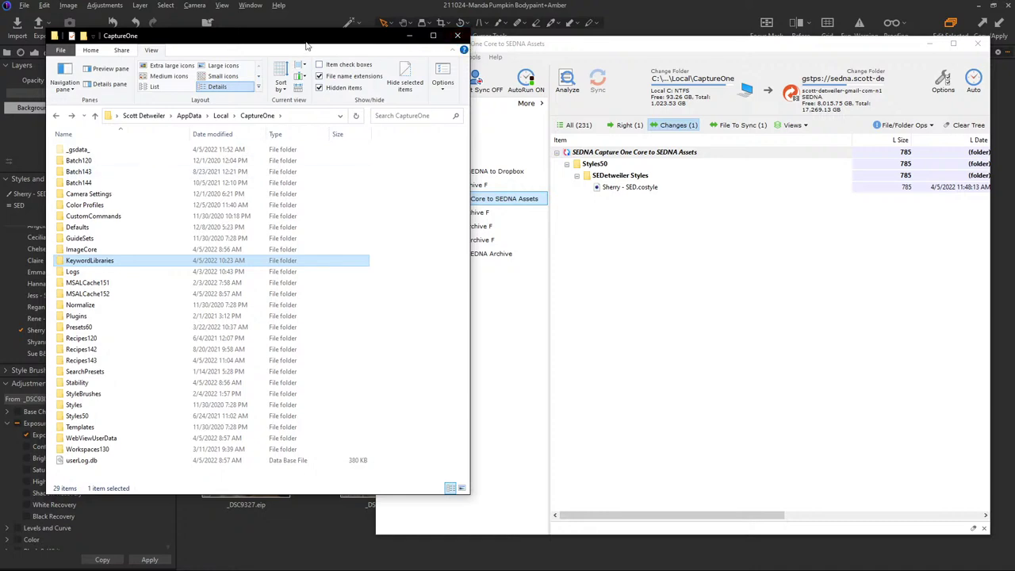
{"action": "left_click", "coordinate": [458, 35]}
{"action": "left_click_drag", "start_coordinate": [670, 46], "coordinate": [607, 43]}
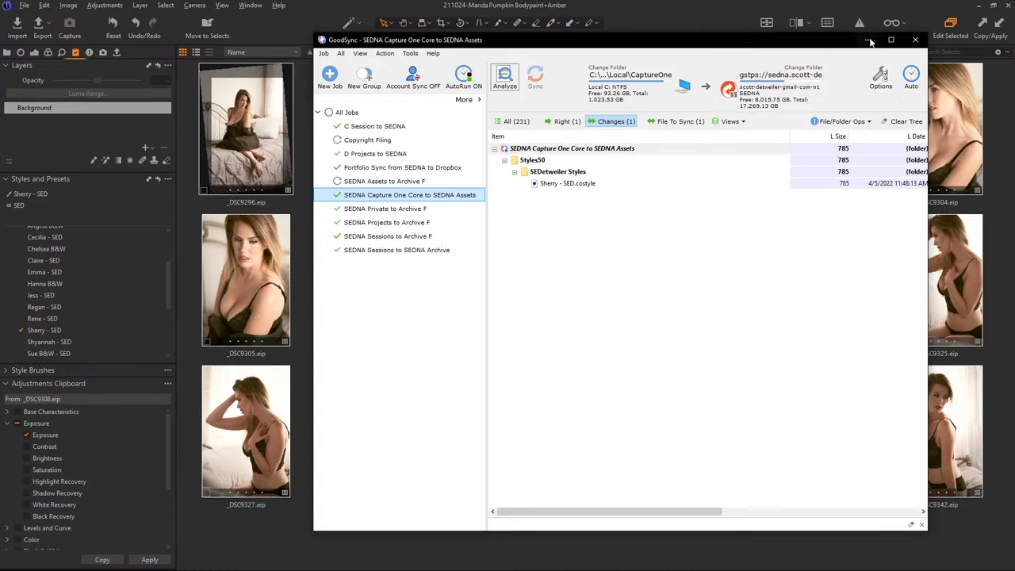
- Close GoodSync and open _DSC9308 large in the viewer with the Library tools shown
{"action": "left_click", "coordinate": [915, 39]}
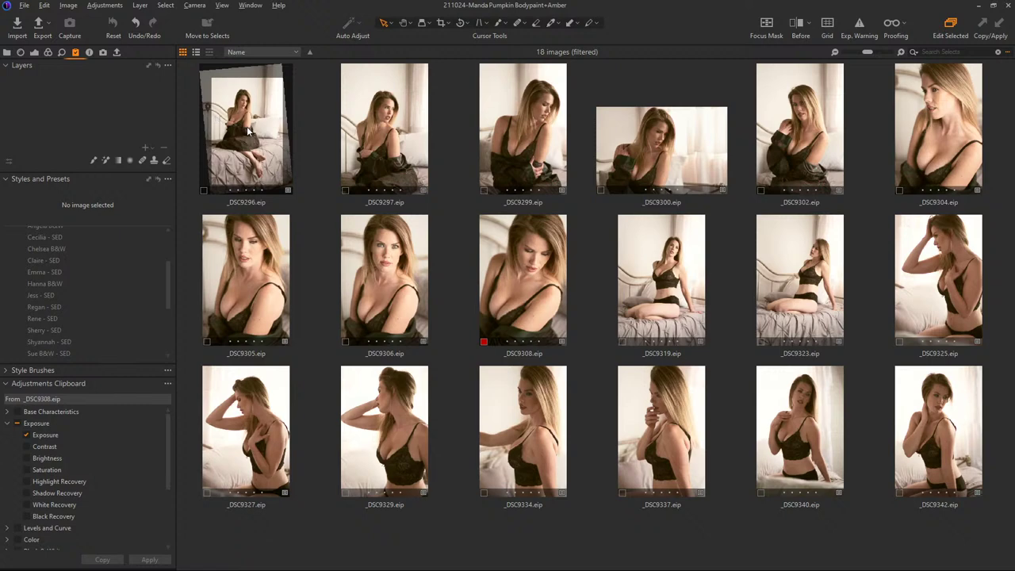
{"action": "left_click", "coordinate": [544, 276]}
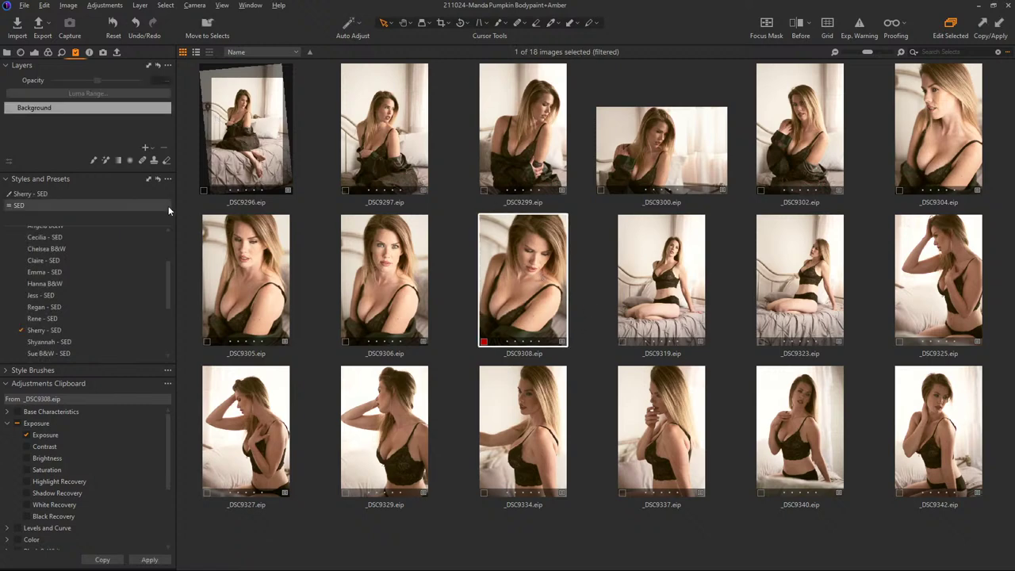
{"action": "left_click", "coordinate": [6, 53]}
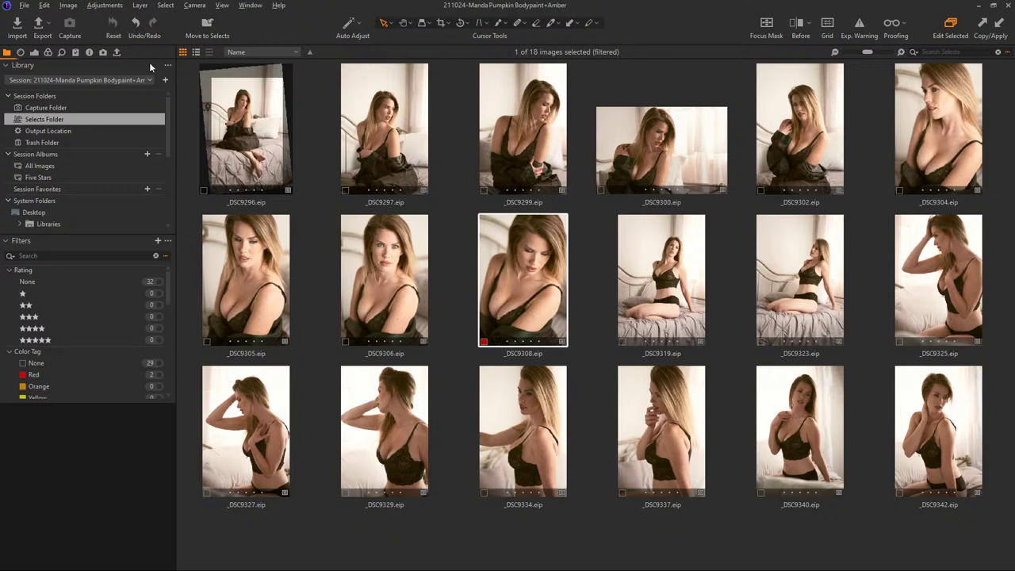
{"action": "left_click", "coordinate": [552, 287], "text": "ctrl"}
{"action": "left_click", "coordinate": [553, 287]}
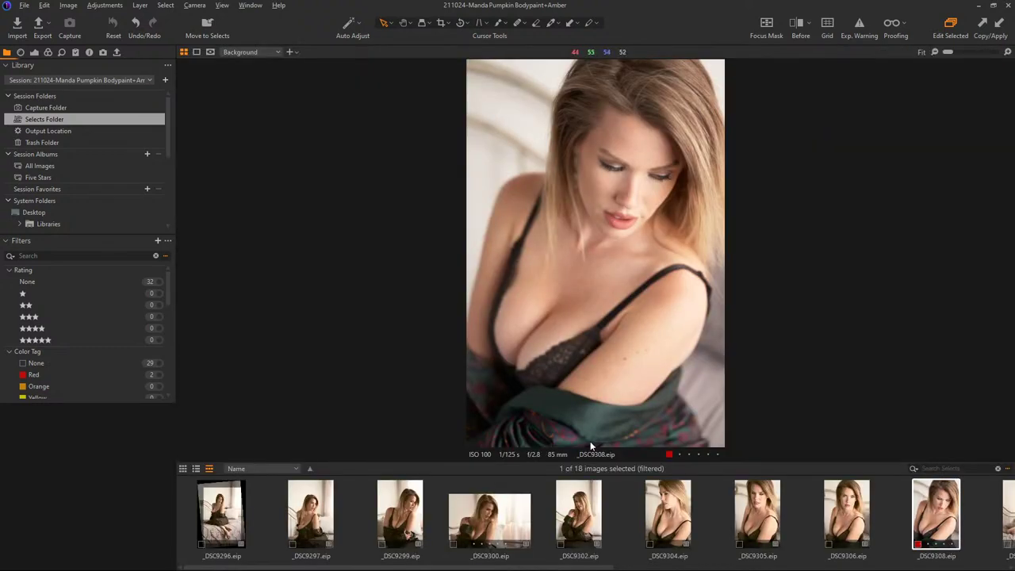
- Hide the filmstrip, try Exposure at -0.51, then reset Exposure to 0
{"action": "key", "text": "ctrl+b"}
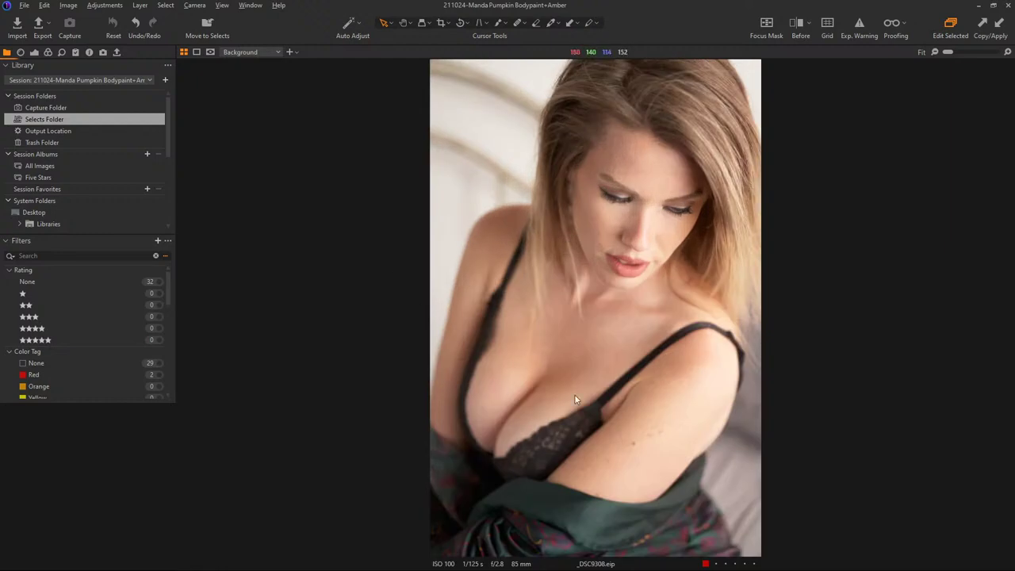
{"action": "left_click", "coordinate": [34, 52]}
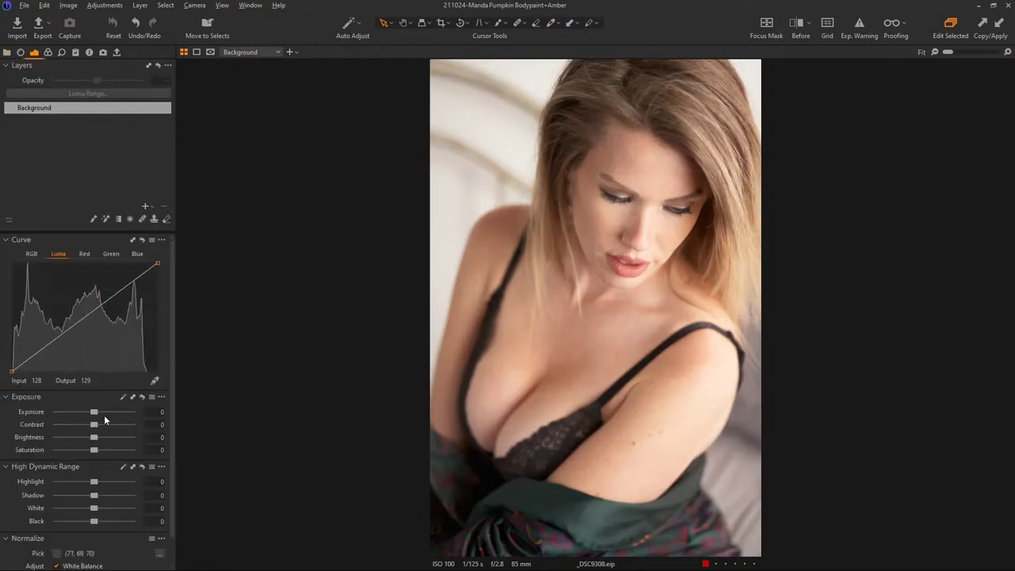
{"action": "left_click_drag", "start_coordinate": [95, 411], "coordinate": [89, 412]}
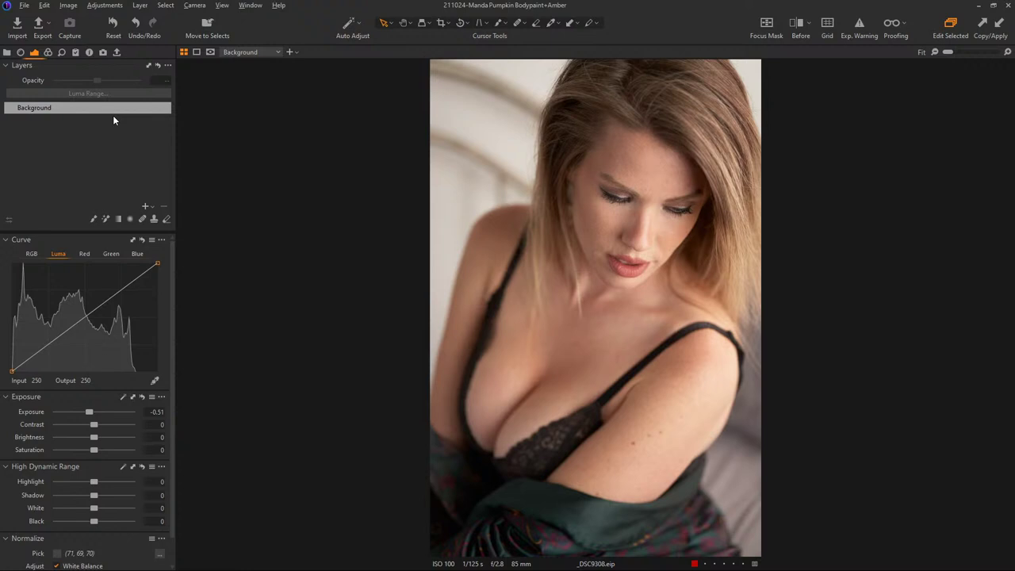
{"action": "double_click", "coordinate": [94, 414]}
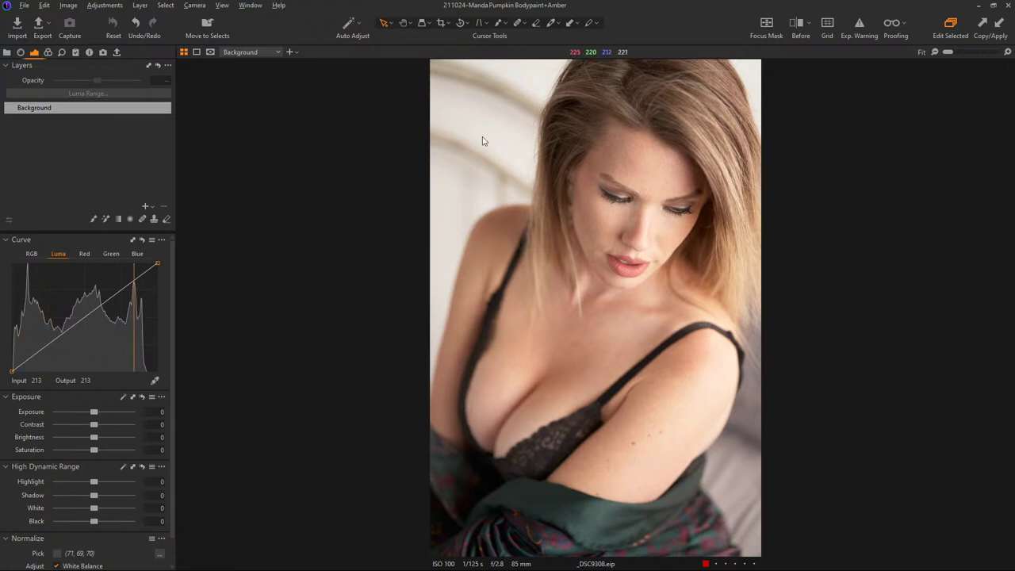
- Add a filled Adjustment Layer 1 with Exposure -0.56, then reselect the Background layer
{"action": "left_click", "coordinate": [152, 210]}
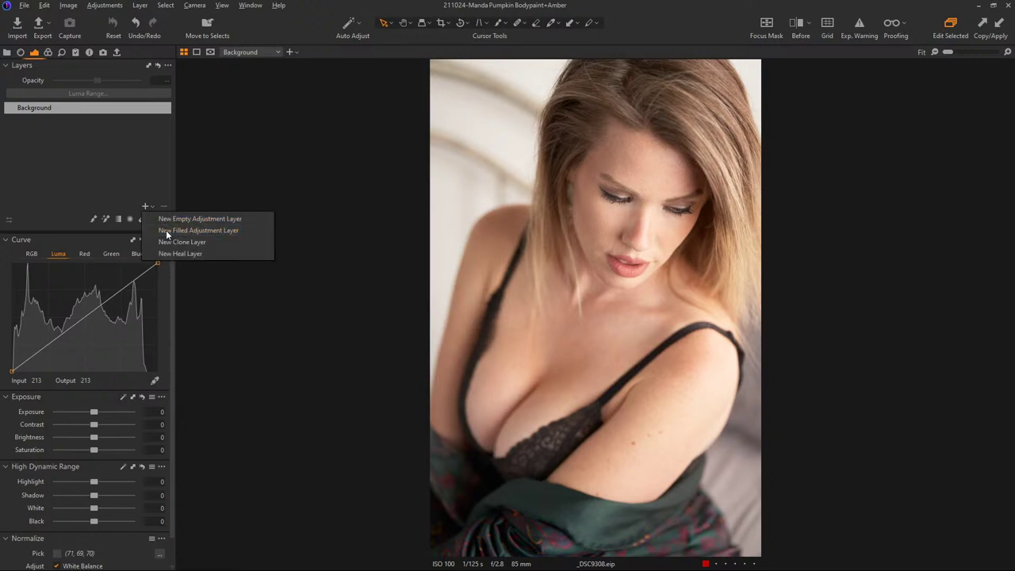
{"action": "left_click", "coordinate": [166, 230]}
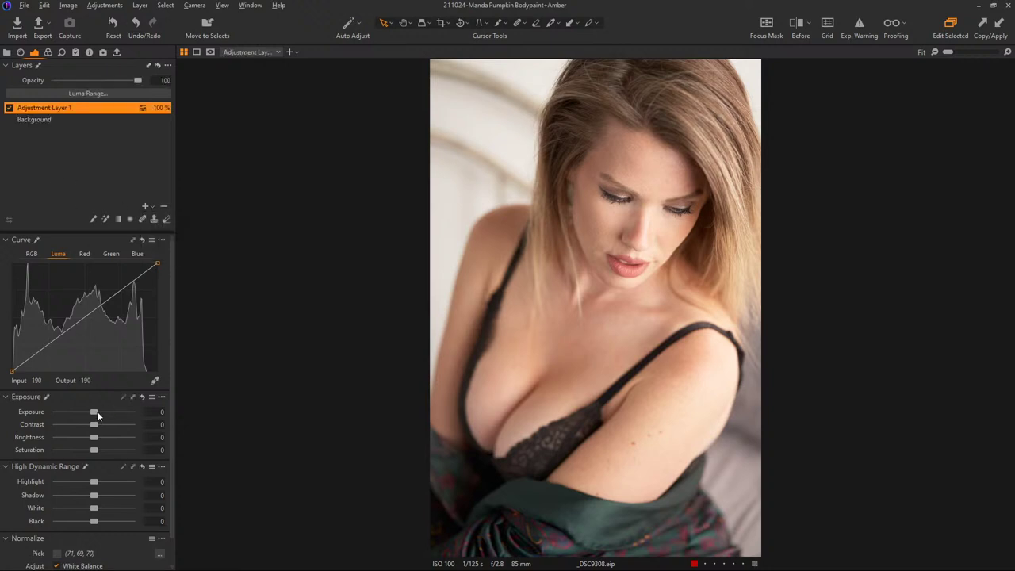
{"action": "left_click_drag", "start_coordinate": [97, 411], "coordinate": [90, 414]}
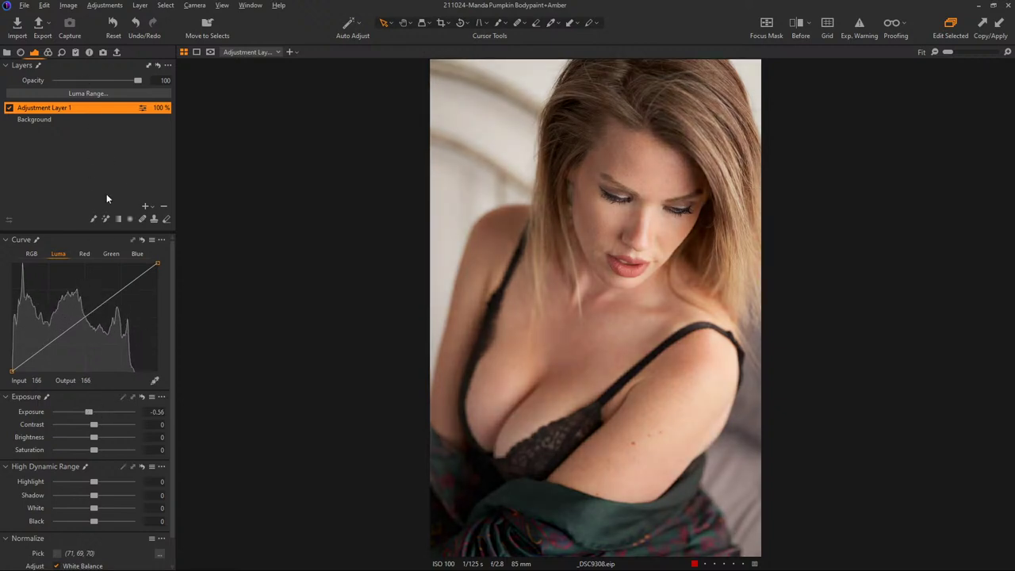
{"action": "left_click", "coordinate": [57, 119]}
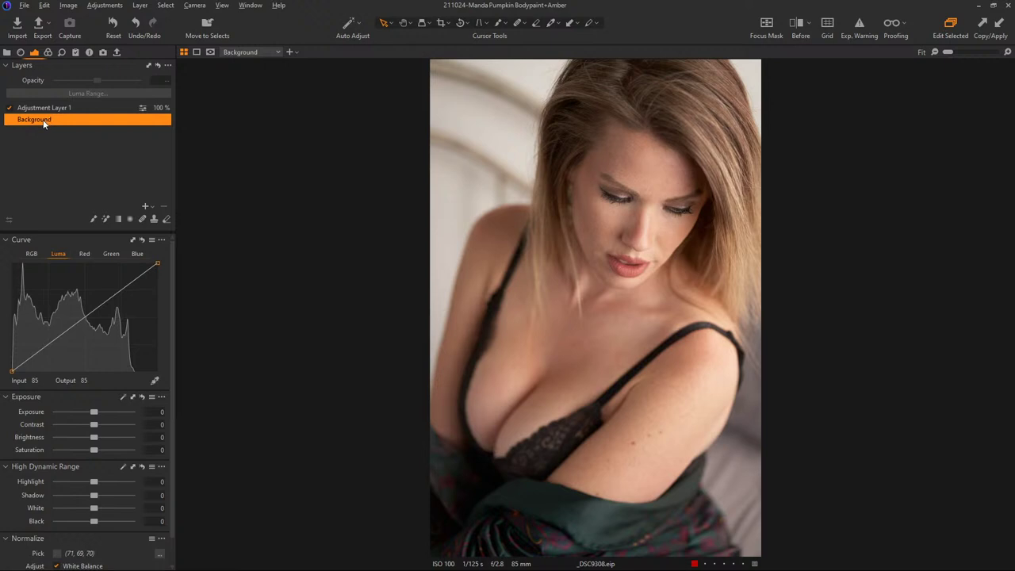
{"action": "scroll", "coordinate": [70, 527], "scroll_direction": "down", "scroll_amount": 1}
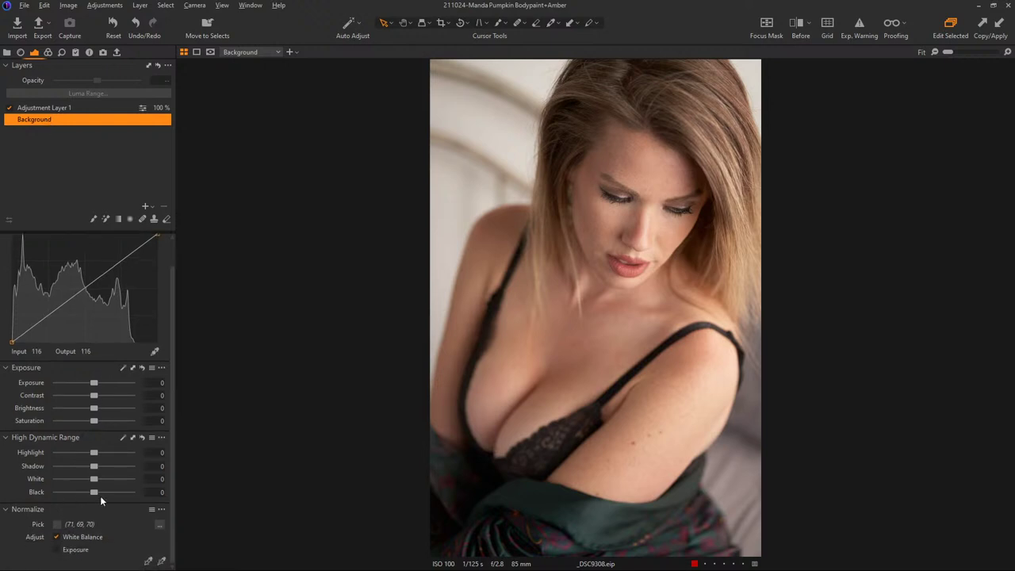
{"action": "scroll", "coordinate": [100, 496], "scroll_direction": "up", "scroll_amount": 1}
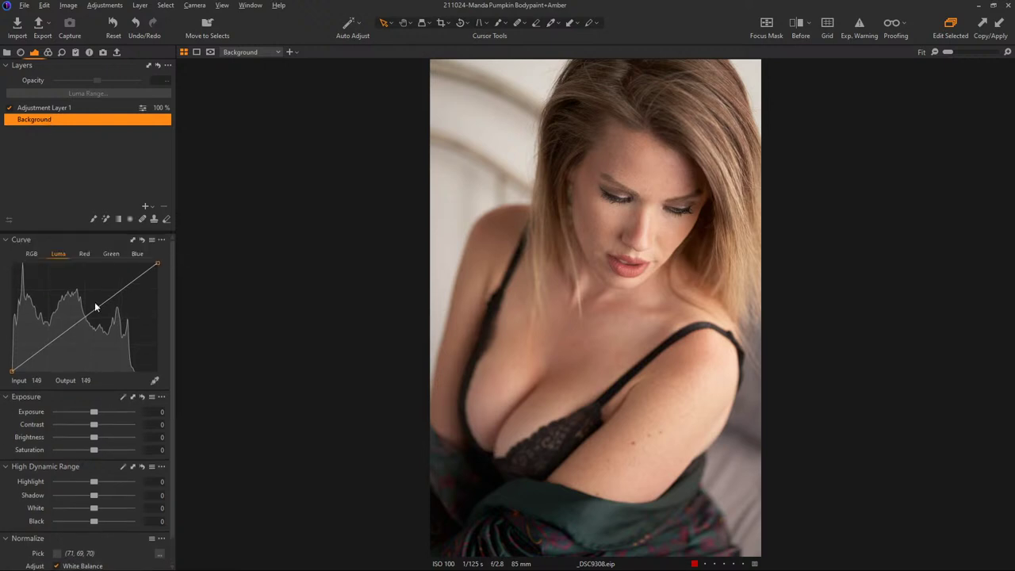
- Enable Black & White on the Background layer, then check Adjustment Layer 1's -0.56 exposure
{"action": "left_click", "coordinate": [48, 52]}
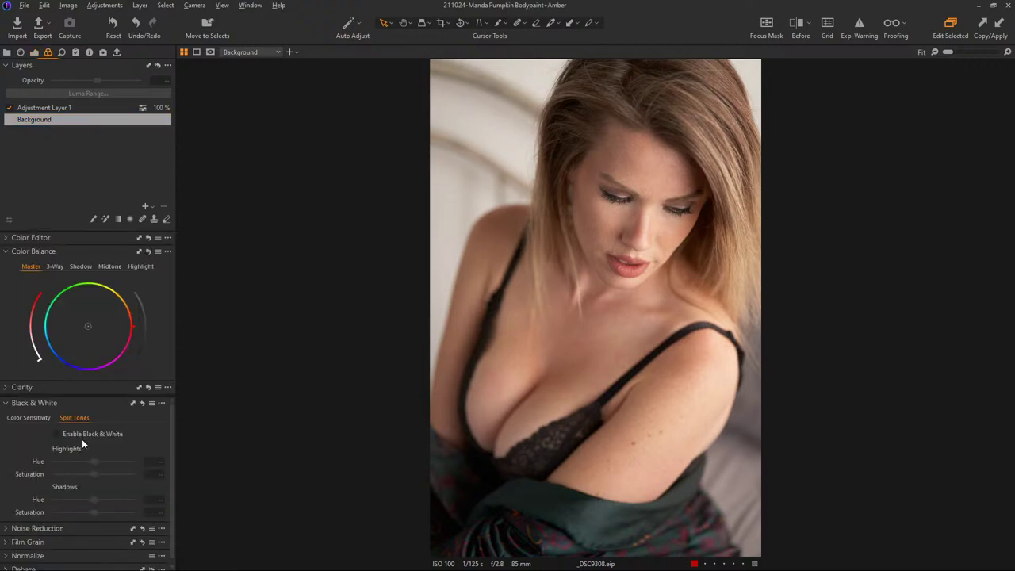
{"action": "left_click", "coordinate": [57, 434]}
{"action": "left_click", "coordinate": [34, 52]}
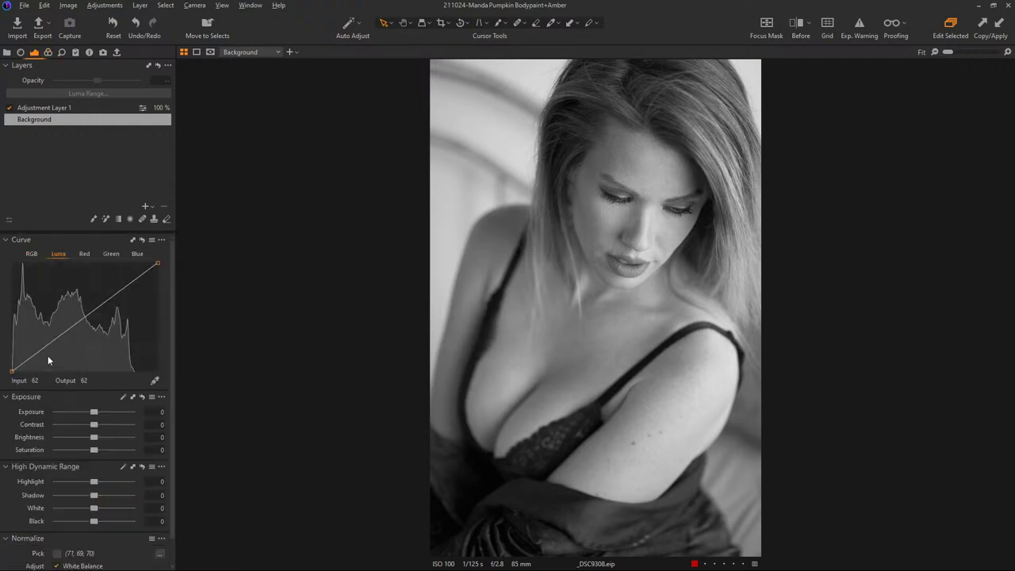
{"action": "left_click", "coordinate": [46, 109]}
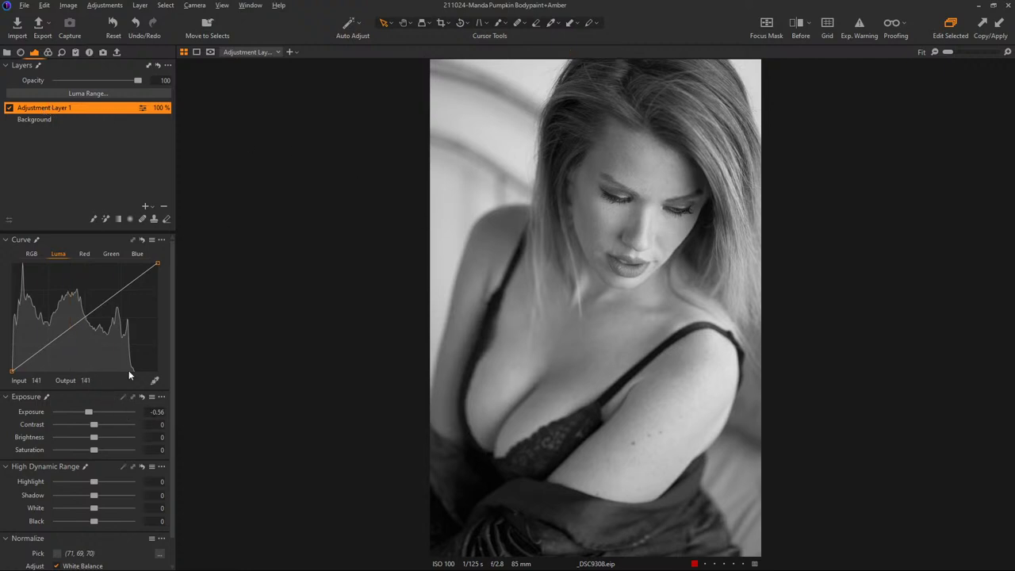
{"action": "left_click", "coordinate": [45, 120]}
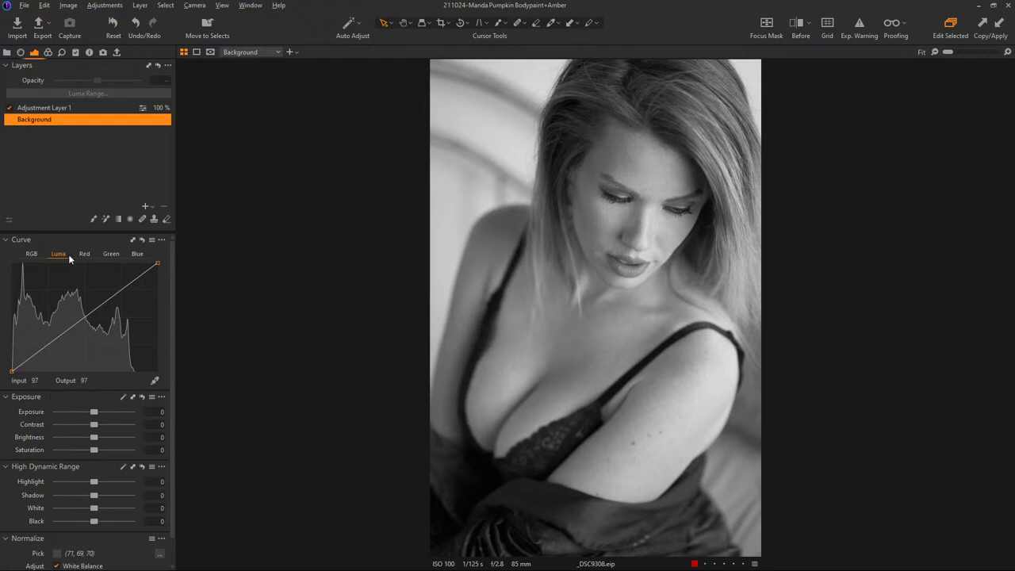
- Shape a gentle S on the Luma curve with points near 54/49 and 155/161
{"action": "left_click", "coordinate": [43, 350]}
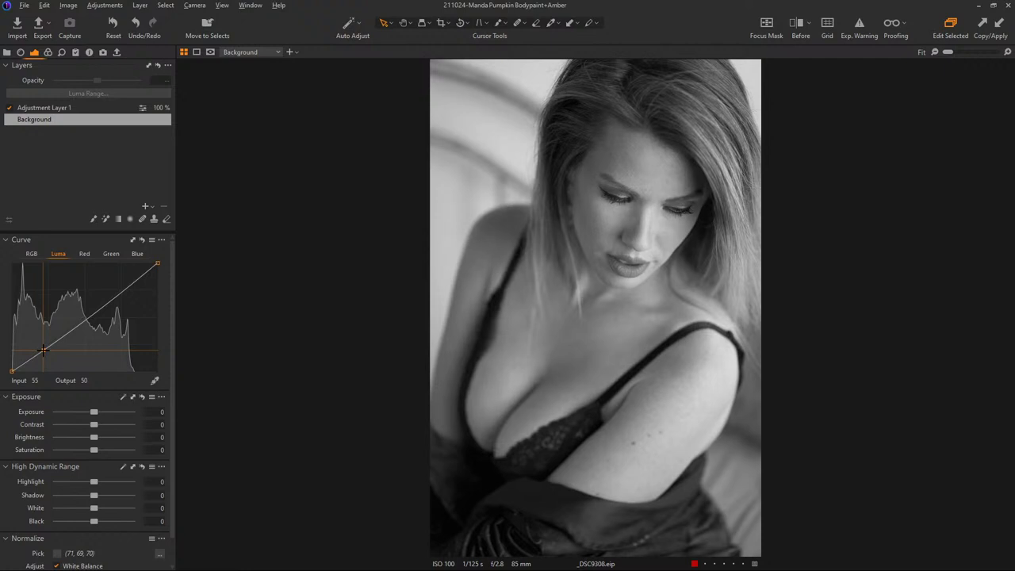
{"action": "left_click_drag", "start_coordinate": [106, 302], "coordinate": [100, 302]}
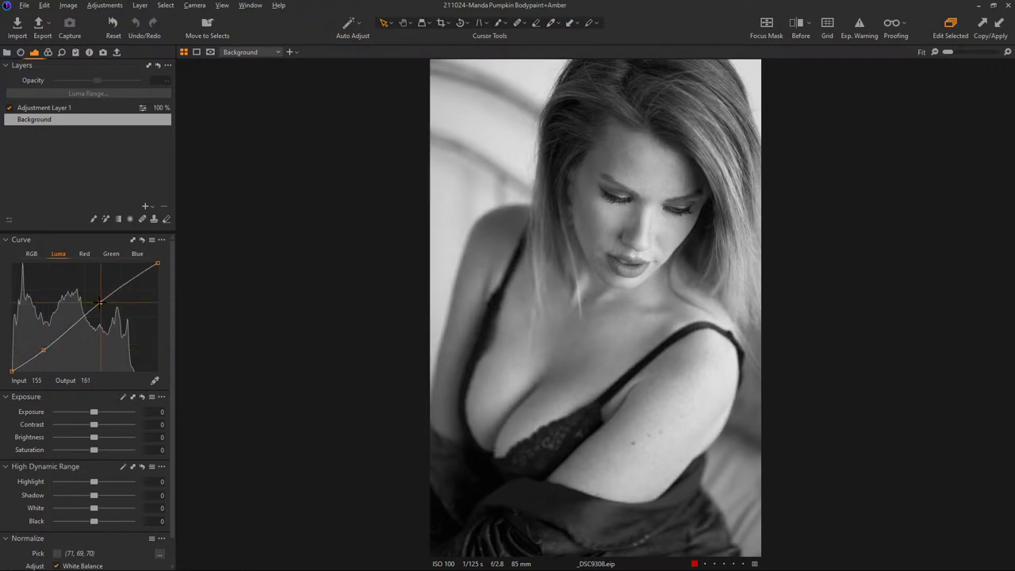
{"action": "left_click_drag", "start_coordinate": [44, 349], "coordinate": [42, 350]}
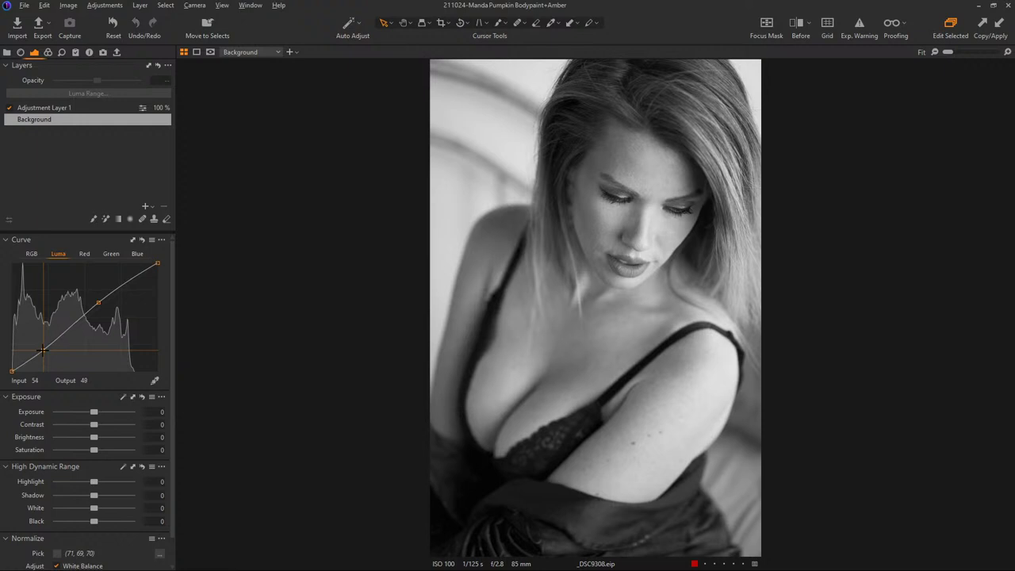
{"action": "left_click", "coordinate": [48, 52]}
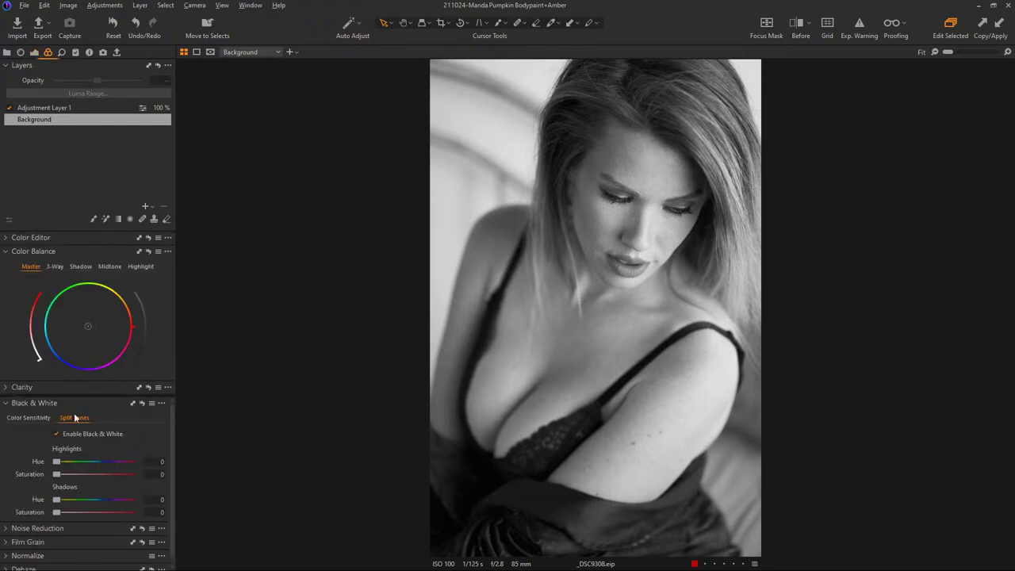
- Set Black & White Yellow sensitivity to 30, with Red at -24 and Green reset to 0
{"action": "left_click", "coordinate": [35, 419]}
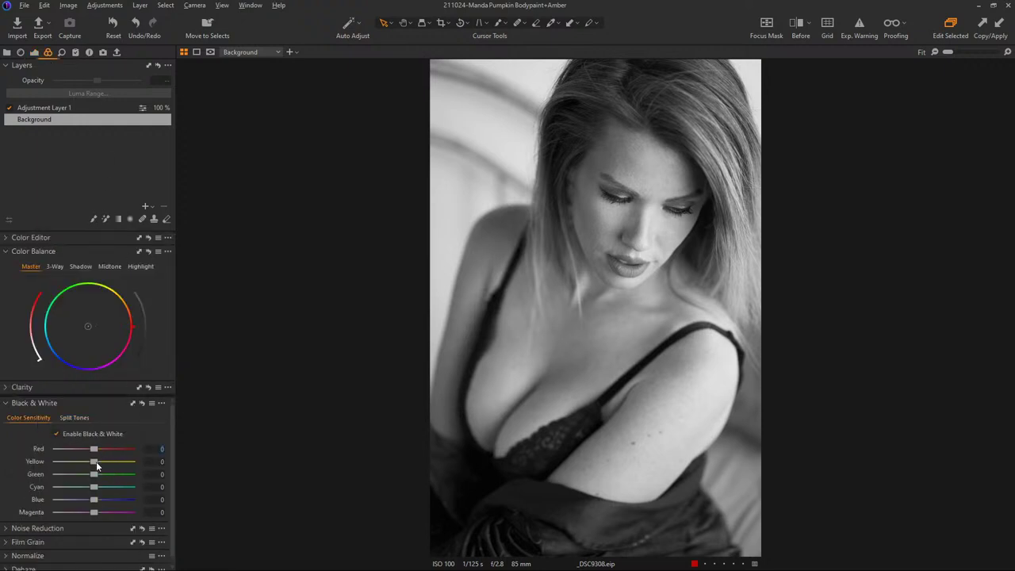
{"action": "mouse_move", "coordinate": [96, 462]}
{"action": "left_mouse_down"}
{"action": "mouse_move", "coordinate": [107, 461]}
{"action": "mouse_move", "coordinate": [107, 448]}
{"action": "mouse_move", "coordinate": [86, 446]}
{"action": "left_mouse_up"}
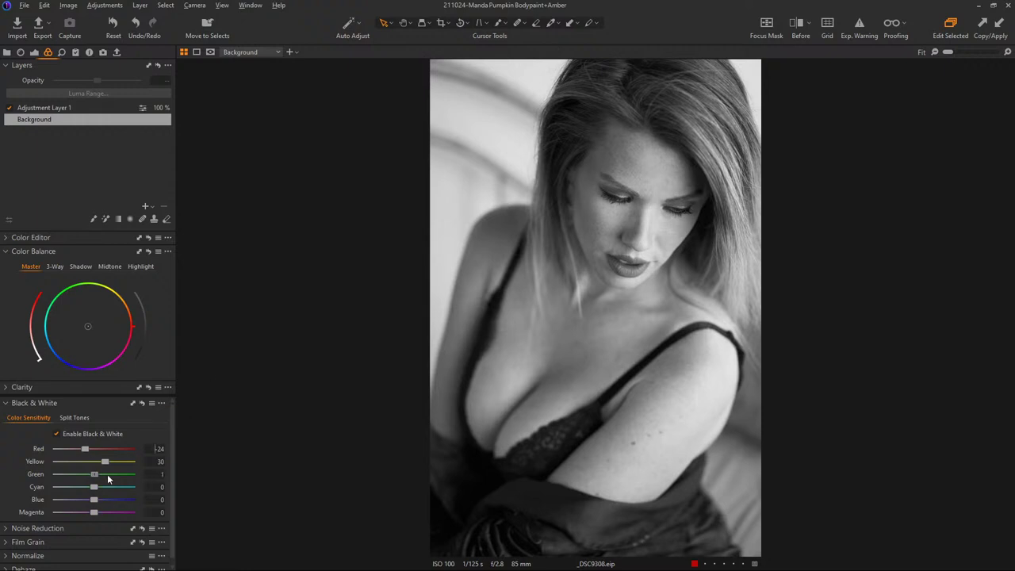
{"action": "mouse_move", "coordinate": [107, 474]}
{"action": "left_mouse_down"}
{"action": "mouse_move", "coordinate": [122, 475]}
{"action": "mouse_move", "coordinate": [72, 477]}
{"action": "mouse_move", "coordinate": [119, 479]}
{"action": "mouse_move", "coordinate": [82, 486]}
{"action": "mouse_move", "coordinate": [100, 487]}
{"action": "left_mouse_up"}
{"action": "double_click", "coordinate": [113, 475]}
{"action": "left_click", "coordinate": [34, 52]}
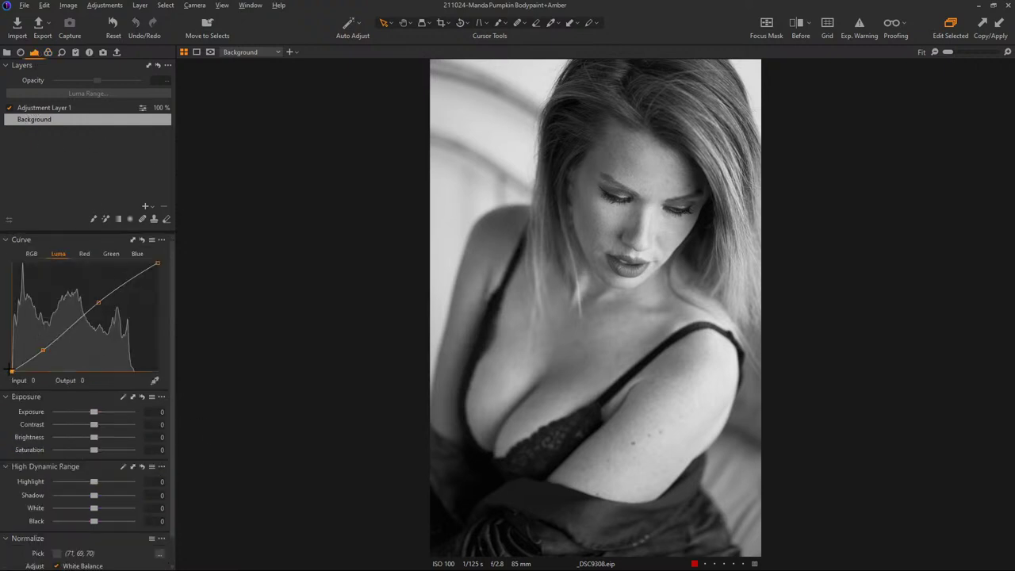
- Test the curve black point and HDR Black, keep both at 0, then view Color Balance shadows
{"action": "left_click_drag", "start_coordinate": [10, 367], "coordinate": [11, 372]}
{"action": "left_click_drag", "start_coordinate": [94, 523], "coordinate": [100, 525]}
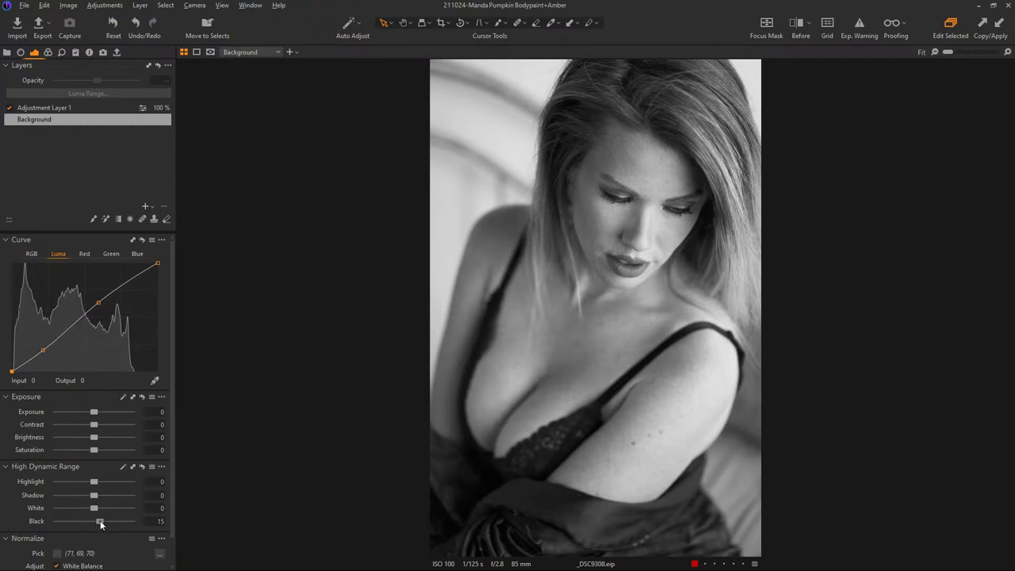
{"action": "double_click", "coordinate": [99, 522]}
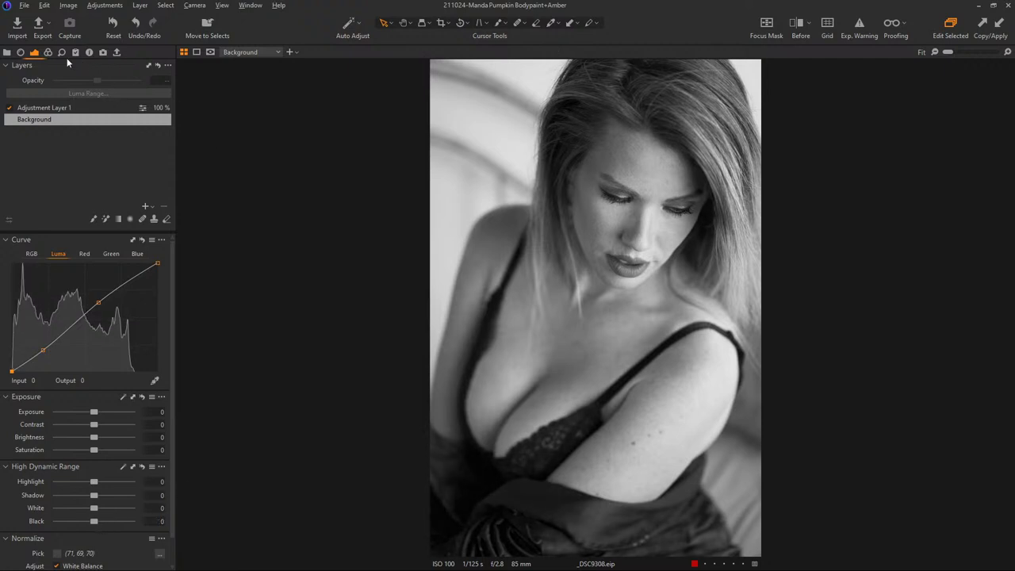
{"action": "left_click", "coordinate": [48, 52]}
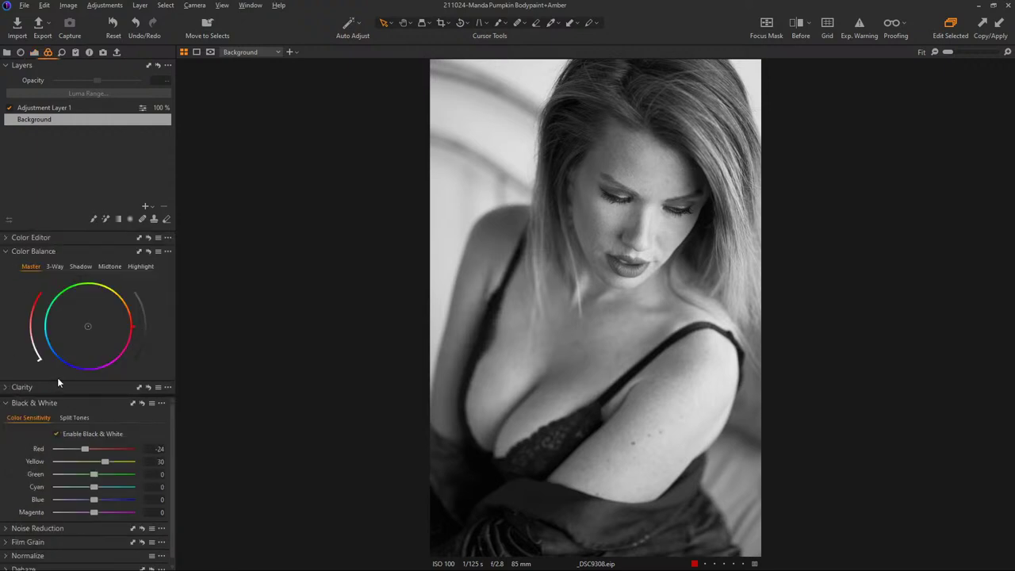
{"action": "left_click", "coordinate": [81, 267]}
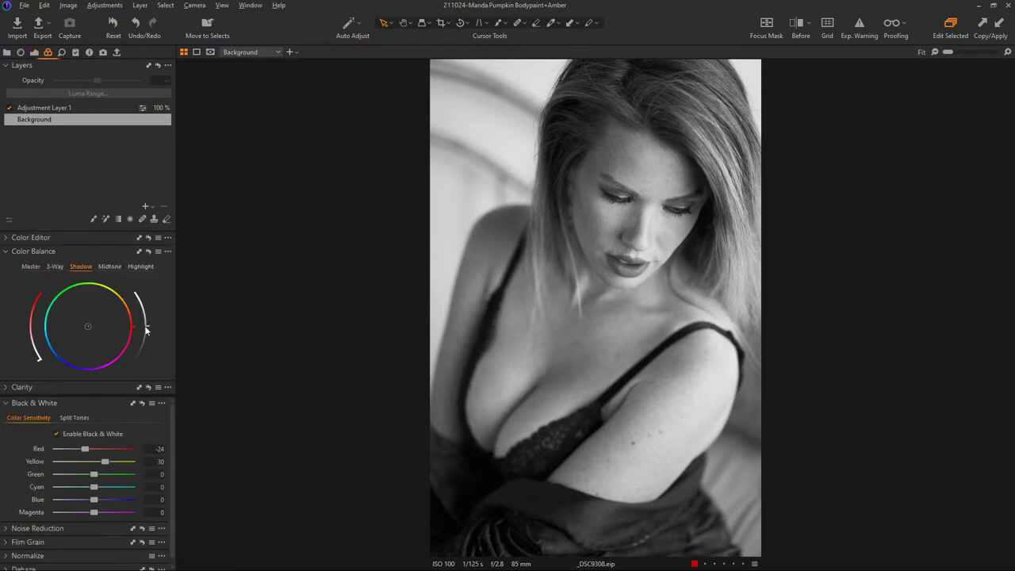
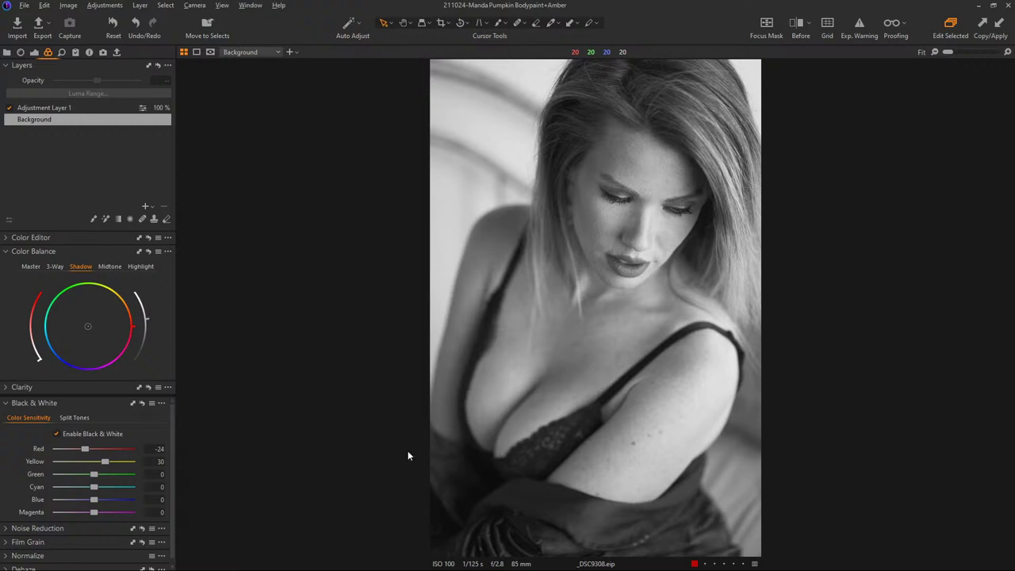
- Lift the Color Balance shadows and set the Film Grain type to Silver Rich
{"action": "left_click_drag", "start_coordinate": [151, 312], "coordinate": [151, 319]}
{"action": "left_click", "coordinate": [8, 542]}
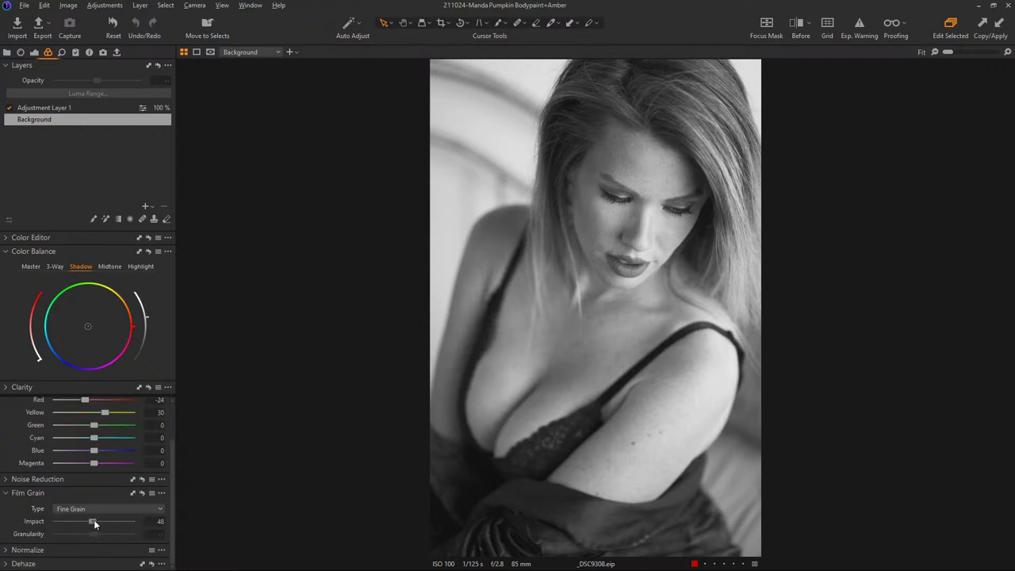
{"action": "scroll", "coordinate": [474, 510], "scroll_direction": "up", "scroll_amount": 3}
{"action": "scroll", "coordinate": [434, 489], "scroll_direction": "up", "scroll_amount": 1}
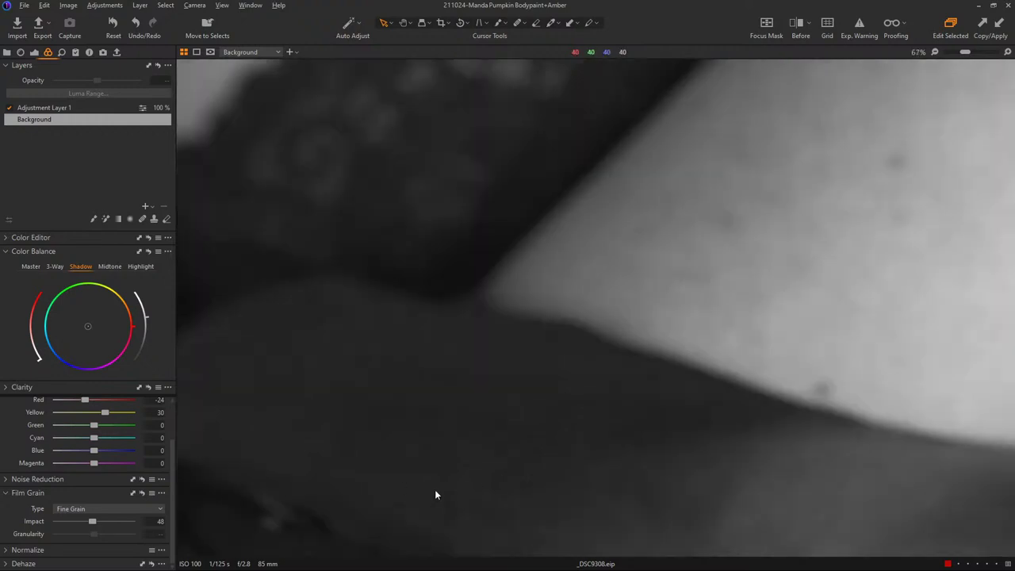
{"action": "left_click", "coordinate": [125, 507]}
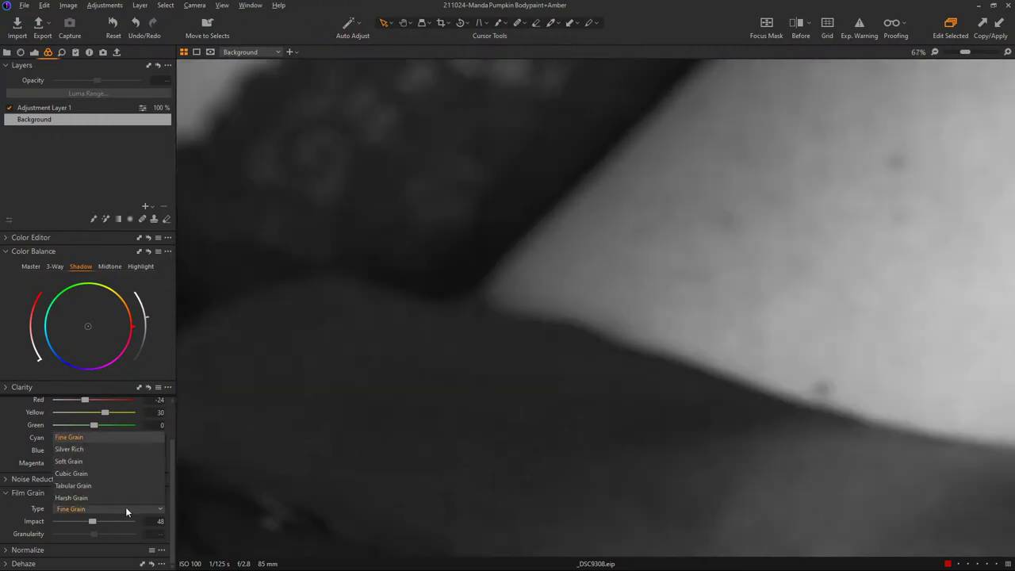
{"action": "left_click", "coordinate": [98, 450]}
- Set the Silver Rich grain to Impact 47 and Granularity 18
{"action": "scroll", "coordinate": [583, 401], "scroll_direction": "down", "scroll_amount": 4}
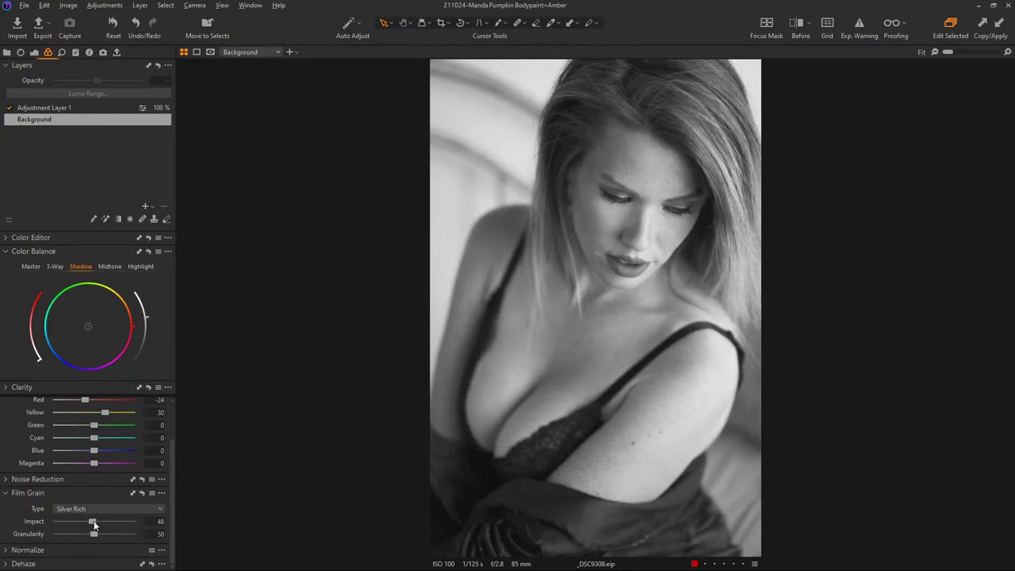
{"action": "left_click_drag", "start_coordinate": [93, 522], "coordinate": [85, 522]}
{"action": "left_click_drag", "start_coordinate": [76, 522], "coordinate": [199, 520]}
{"action": "scroll", "coordinate": [462, 241], "scroll_direction": "up", "scroll_amount": 3}
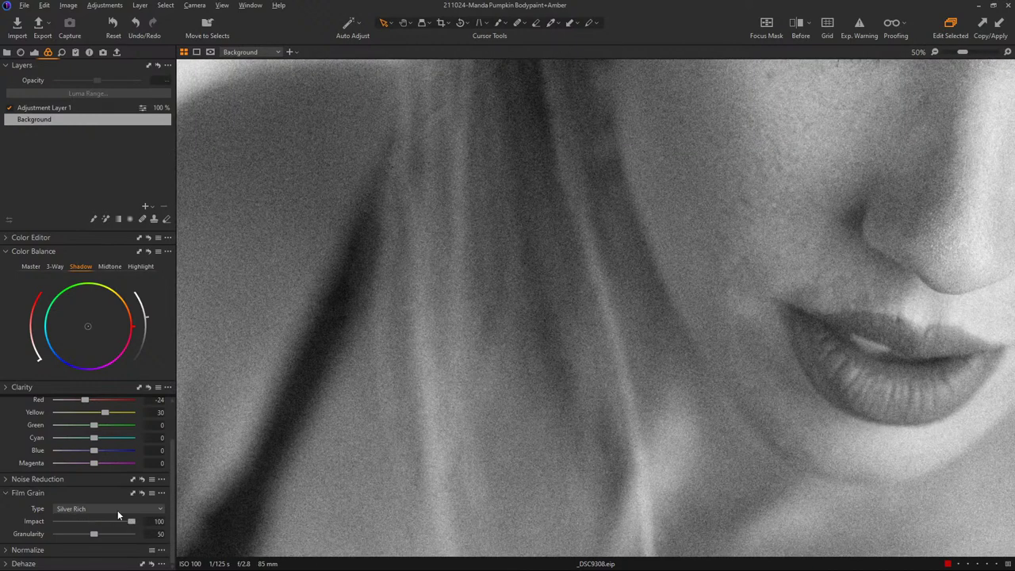
{"action": "left_click_drag", "start_coordinate": [96, 538], "coordinate": [69, 535]}
{"action": "left_click_drag", "start_coordinate": [132, 520], "coordinate": [89, 522]}
- Compare Soft, Fine and Harsh Grain types, settling on Soft Grain with the portrait fitted
{"action": "key", "text": "ctrl+0"}
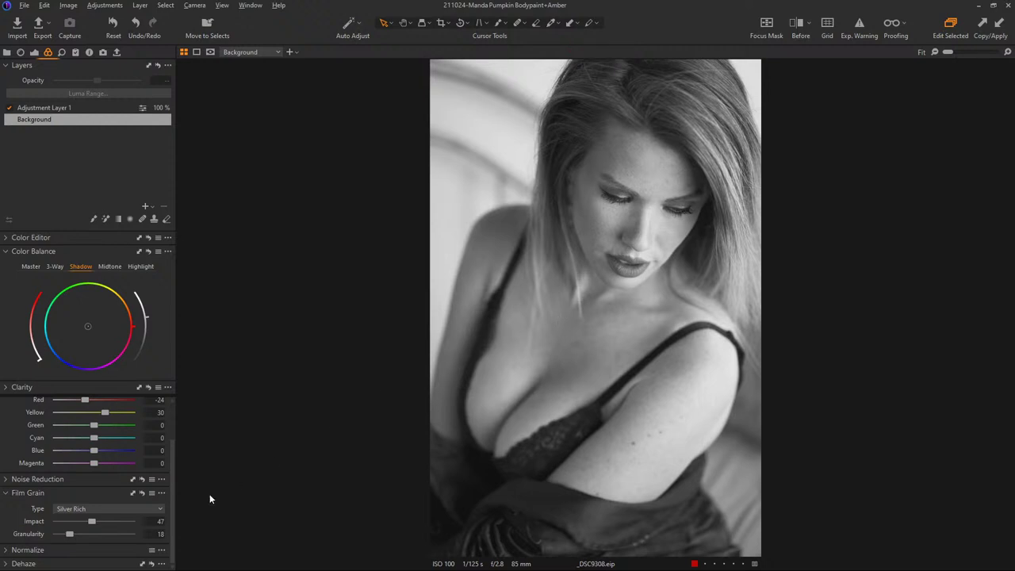
{"action": "left_click", "coordinate": [84, 508]}
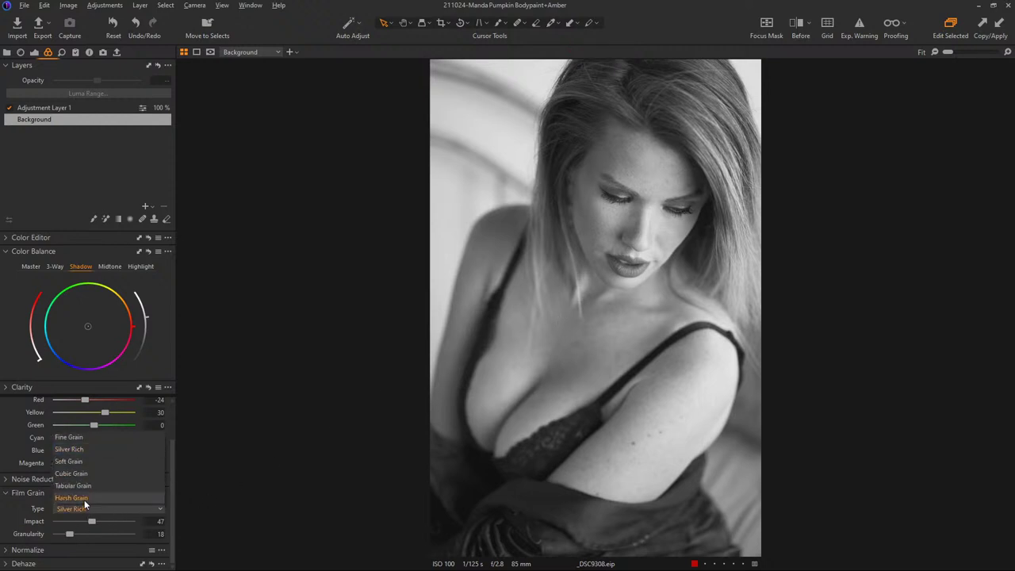
{"action": "left_click", "coordinate": [90, 463]}
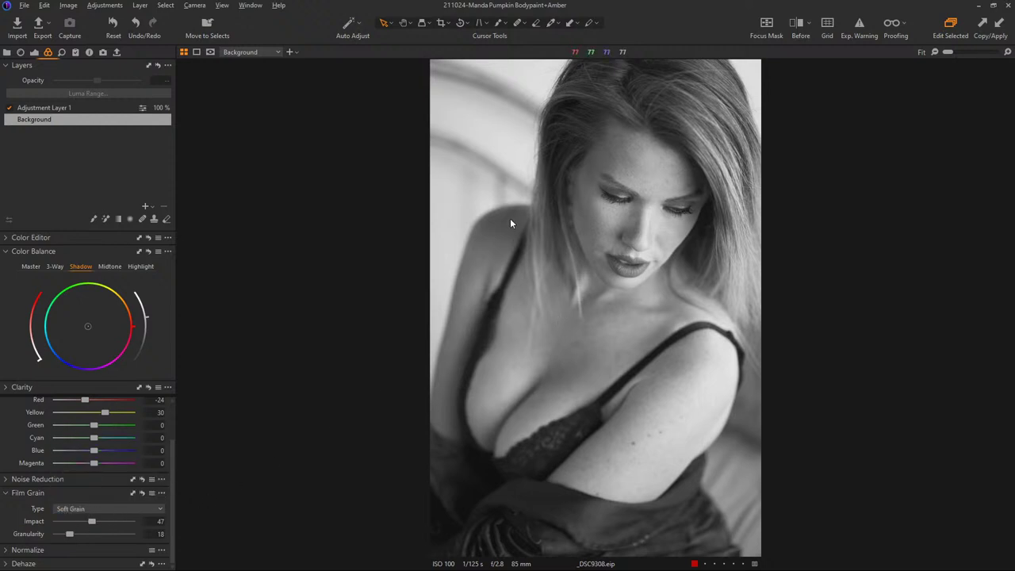
{"action": "scroll", "coordinate": [510, 223], "scroll_direction": "up", "scroll_amount": 3}
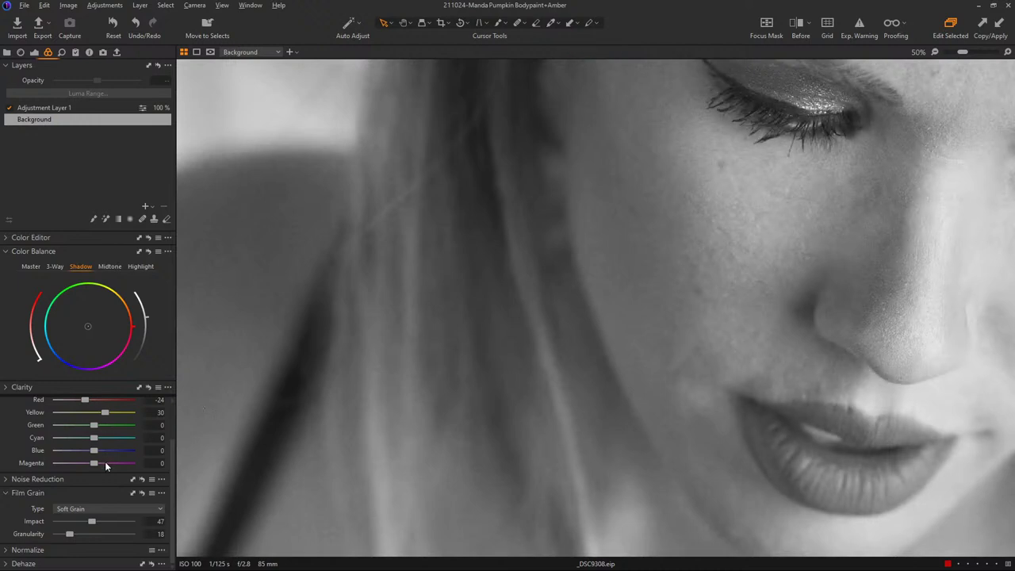
{"action": "left_click", "coordinate": [97, 509]}
{"action": "left_click", "coordinate": [96, 440]}
{"action": "left_click", "coordinate": [112, 507]}
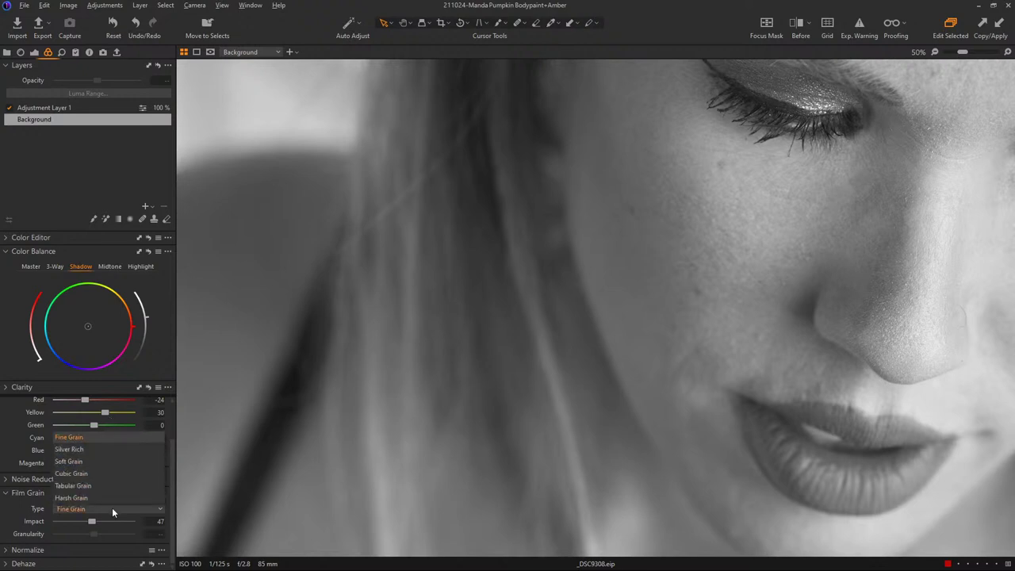
{"action": "left_click", "coordinate": [111, 498]}
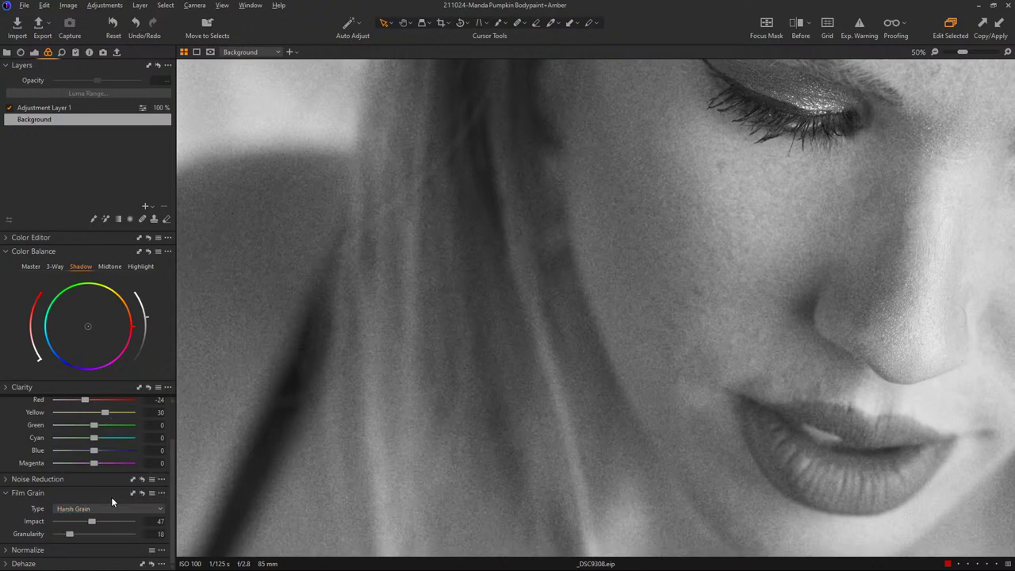
{"action": "left_click", "coordinate": [115, 508]}
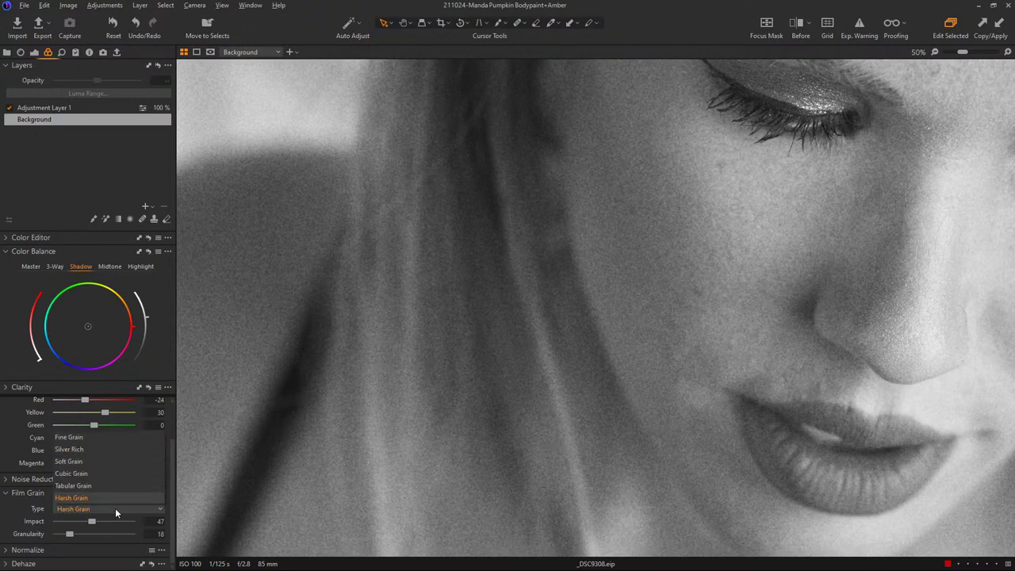
{"action": "left_click", "coordinate": [108, 463]}
{"action": "double_click", "coordinate": [479, 324]}
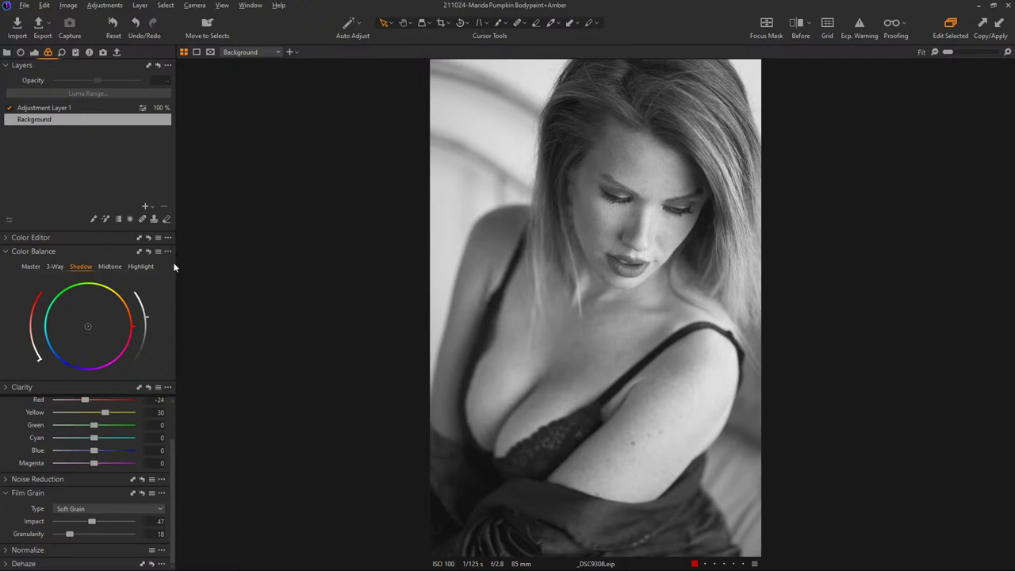
- Review _DSC9308's Curve, Color Balance and Grain items in the Adjustments Clipboard and open its options
{"action": "left_click", "coordinate": [75, 53]}
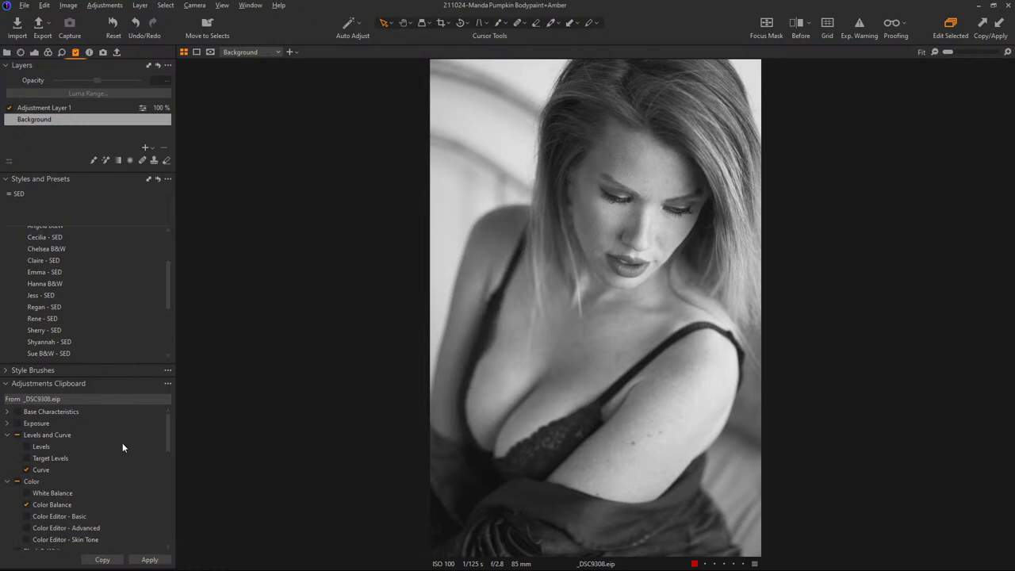
{"action": "left_click_drag", "start_coordinate": [168, 417], "coordinate": [161, 519]}
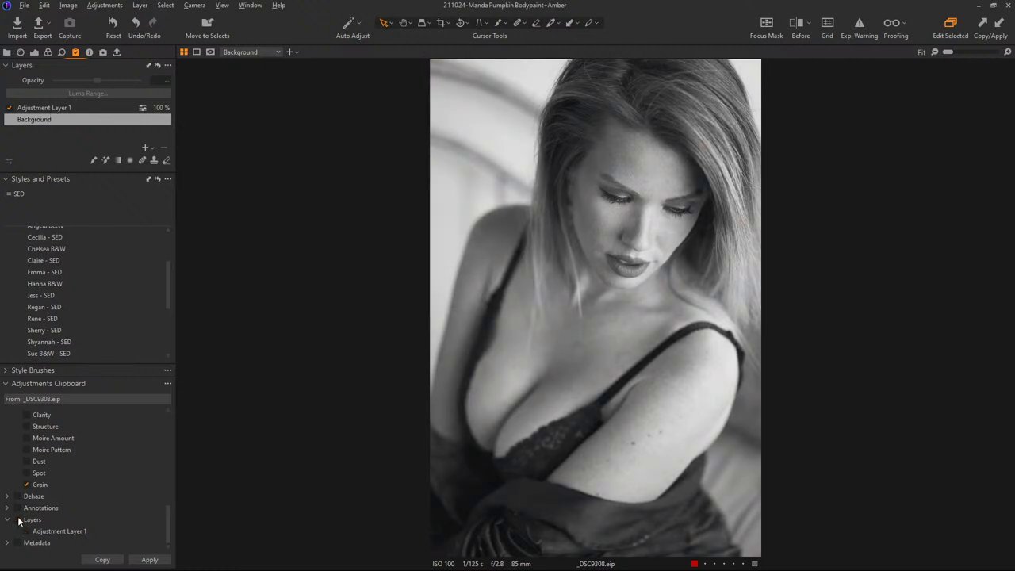
{"action": "left_click_drag", "start_coordinate": [168, 528], "coordinate": [177, 410]}
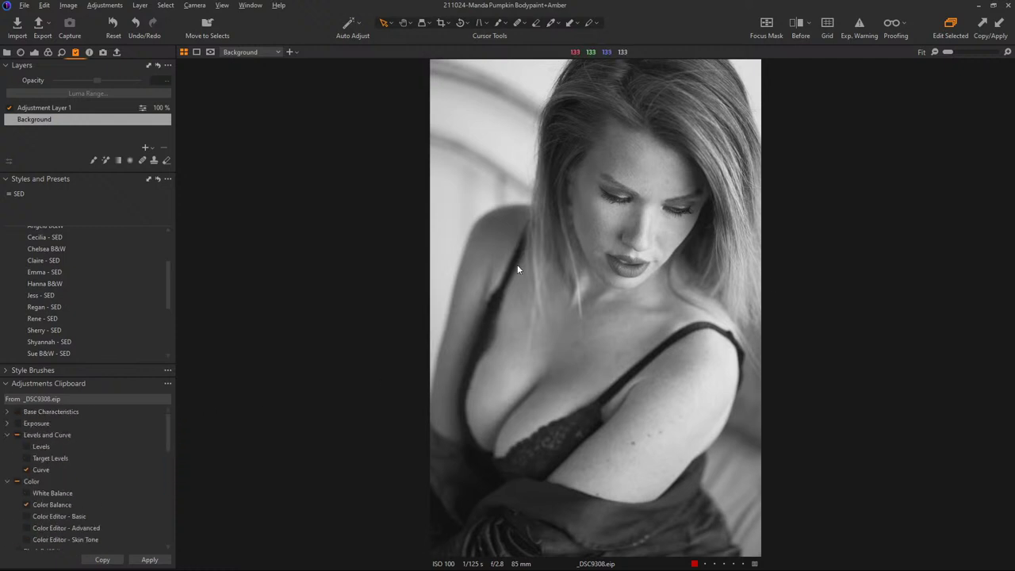
{"action": "left_click", "coordinate": [168, 383]}
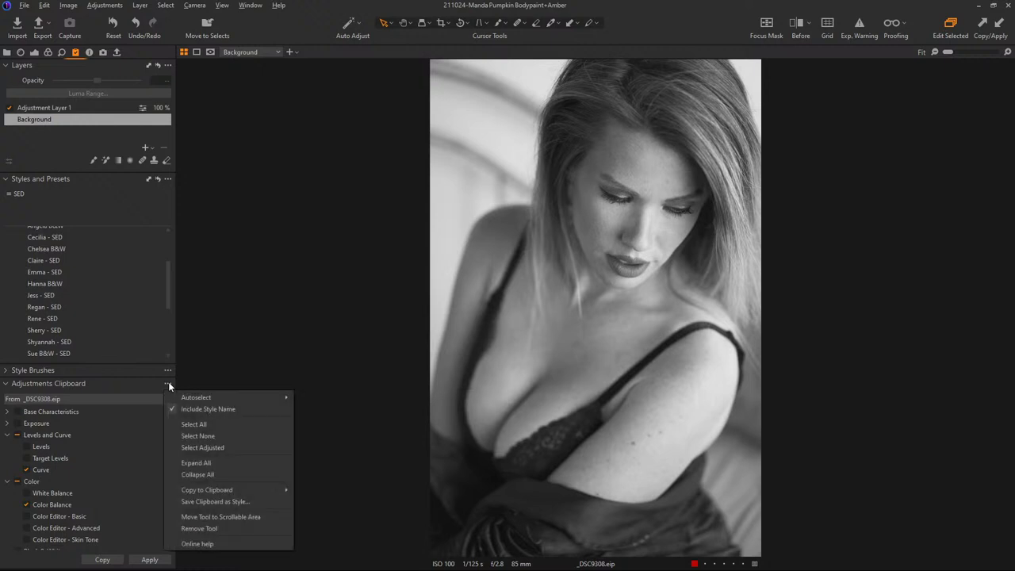
- Save the clipboard adjustments as style 'Sherry Soft B&W' in the SEDetweiler Styles folder
{"action": "left_click", "coordinate": [226, 500]}
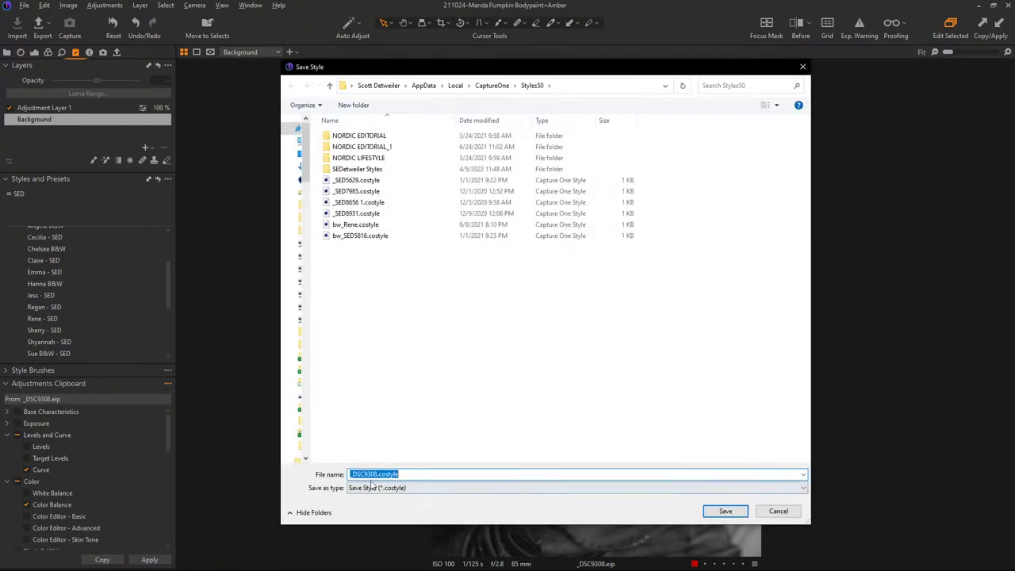
{"action": "left_click", "coordinate": [367, 475]}
{"action": "double_click", "coordinate": [349, 169]}
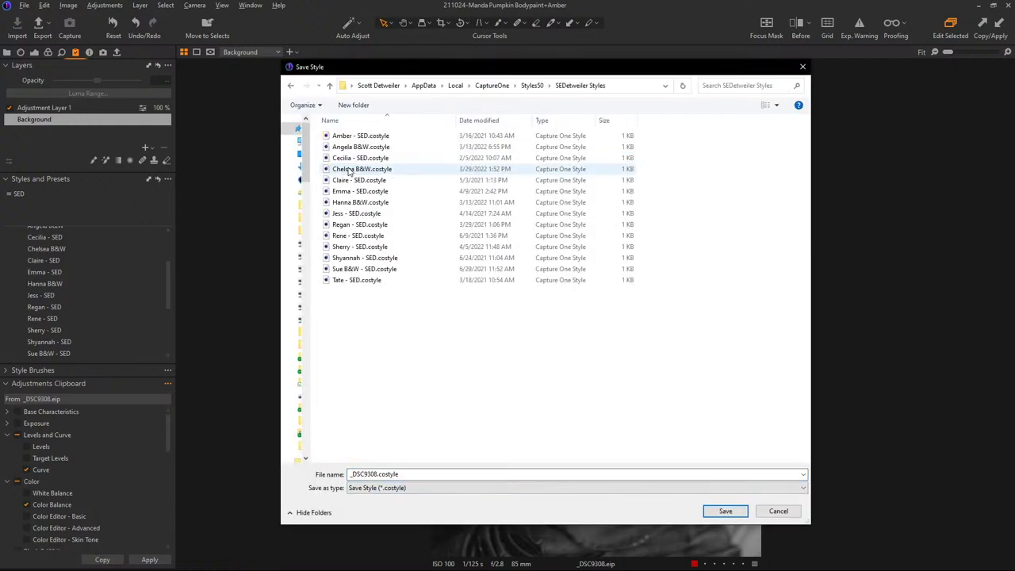
{"action": "double_click", "coordinate": [373, 474]}
{"action": "left_click_drag", "start_coordinate": [377, 473], "coordinate": [311, 464]}
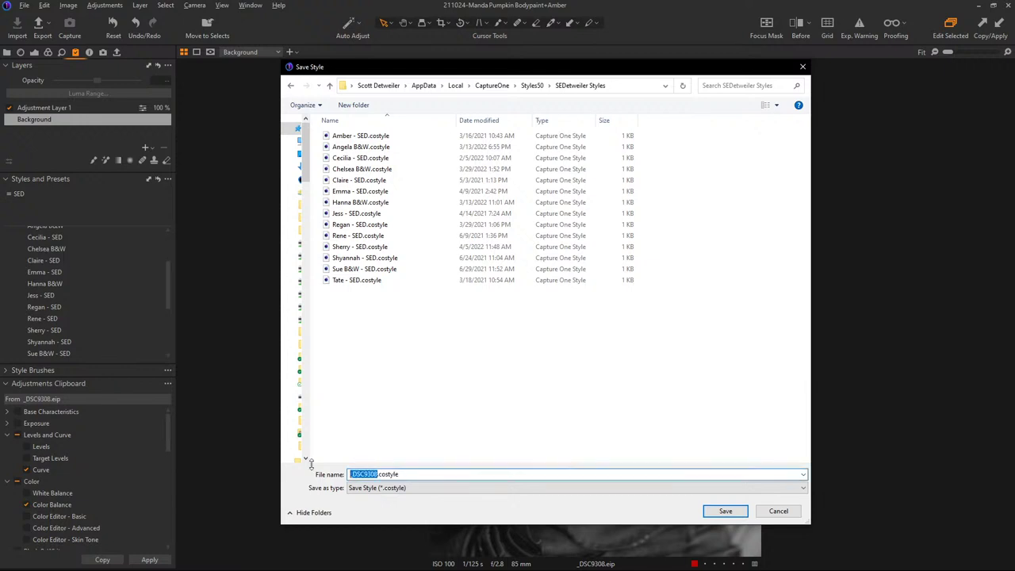
{"action": "type", "text": "Sherry Sort B&W"}
{"action": "left_click", "coordinate": [379, 474]}
{"action": "key", "text": "BackSpace"}
{"action": "type", "text": "f"}
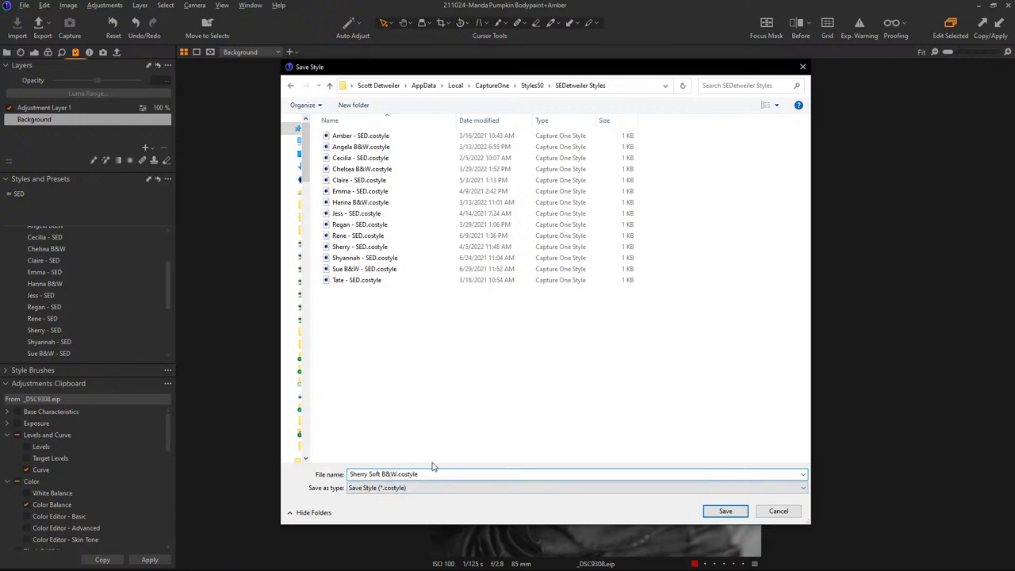
{"action": "left_click", "coordinate": [726, 511]}
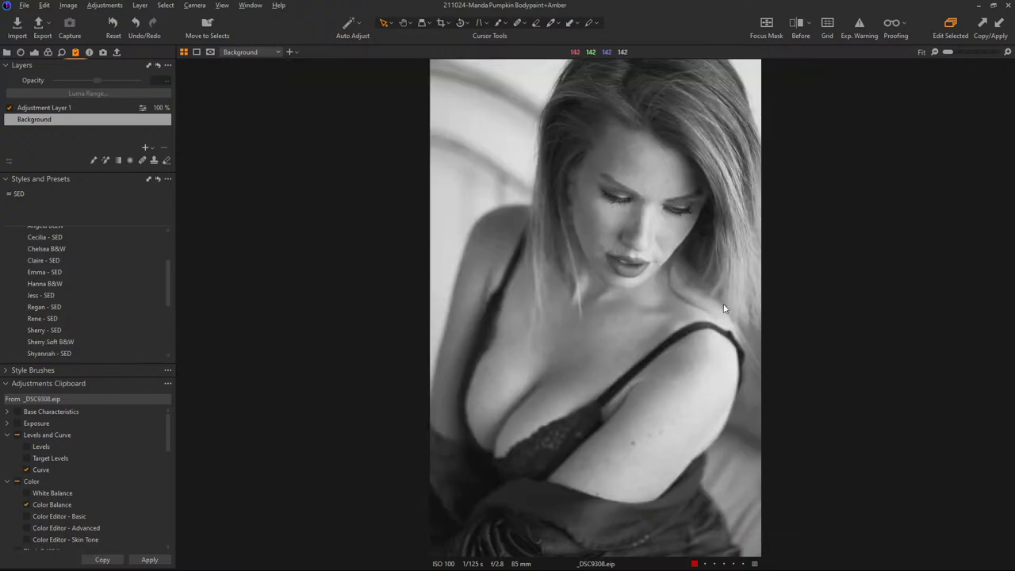
- Apply Sherry Soft B&W to all 18 grid images, remove Sherry - SED, then deselect
{"action": "key", "text": "ctrl+alt+v"}
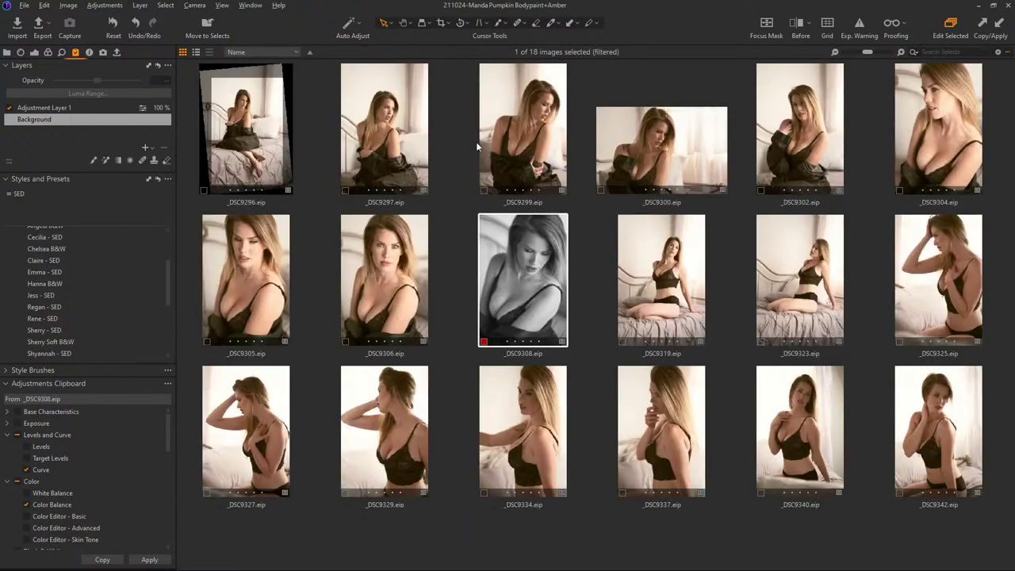
{"action": "left_click", "coordinate": [269, 128]}
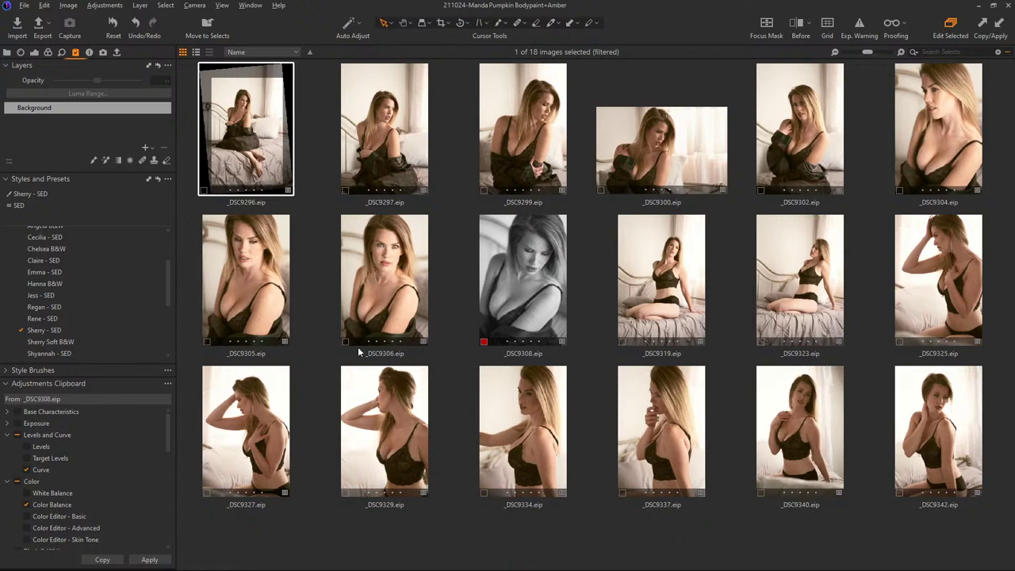
{"action": "key", "text": "ctrl+a"}
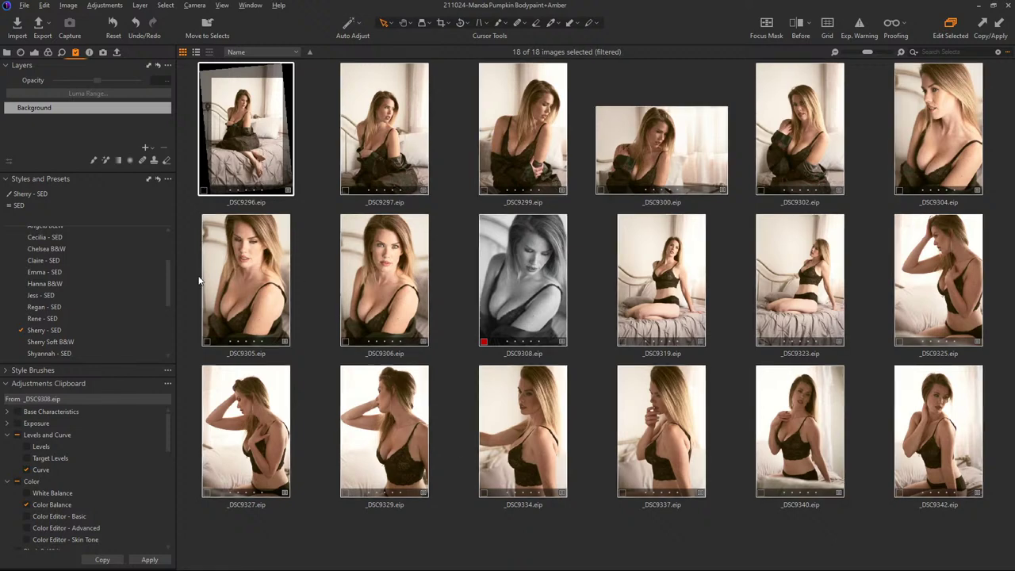
{"action": "left_click", "coordinate": [82, 345]}
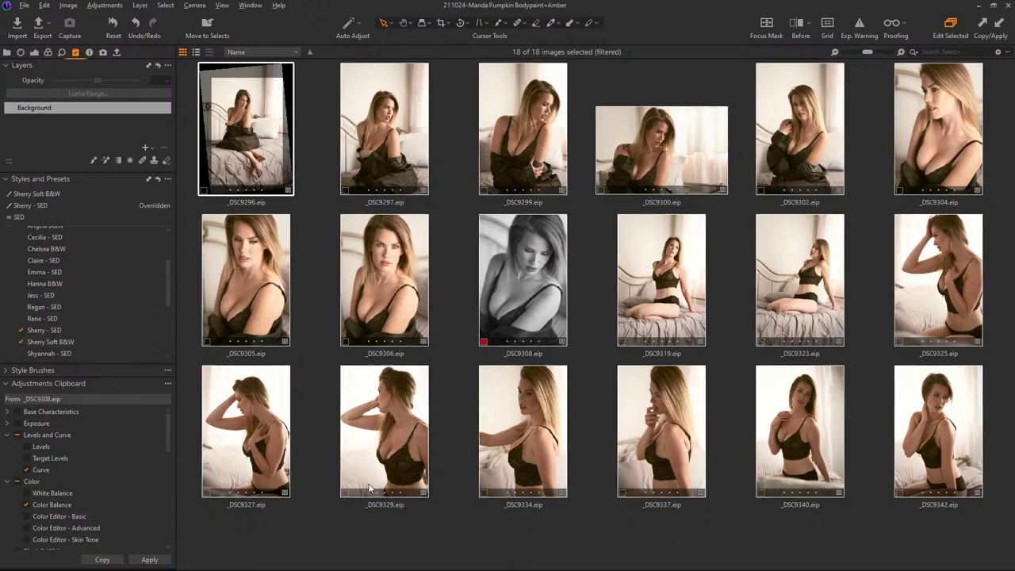
{"action": "left_click", "coordinate": [46, 334]}
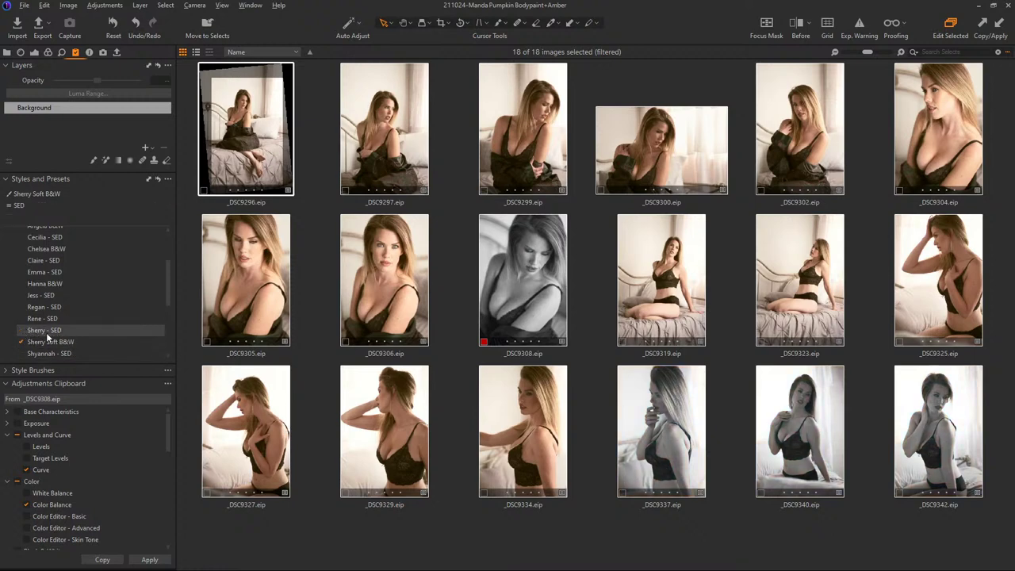
{"action": "left_click", "coordinate": [168, 180]}
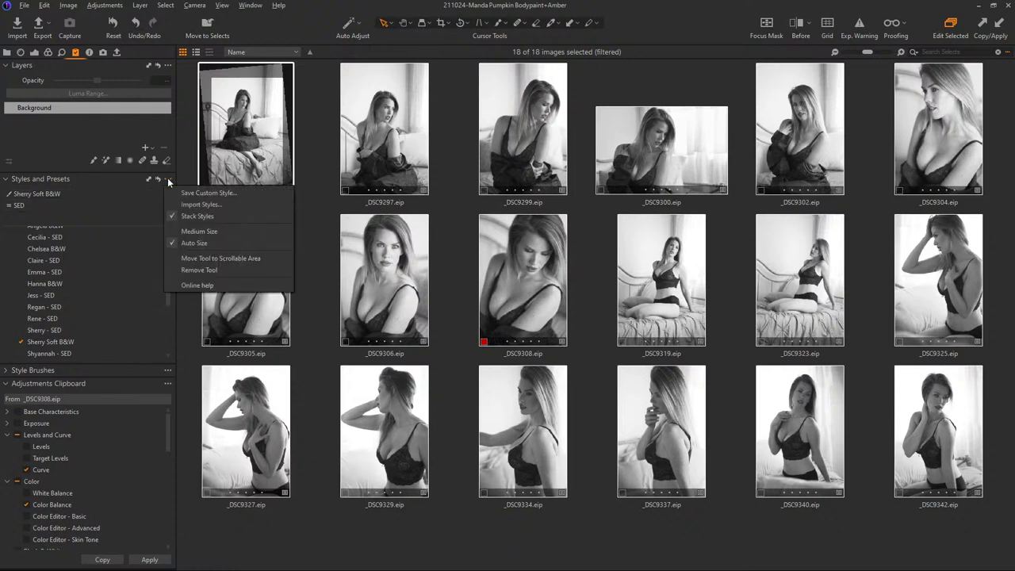
{"action": "left_click", "coordinate": [192, 217]}
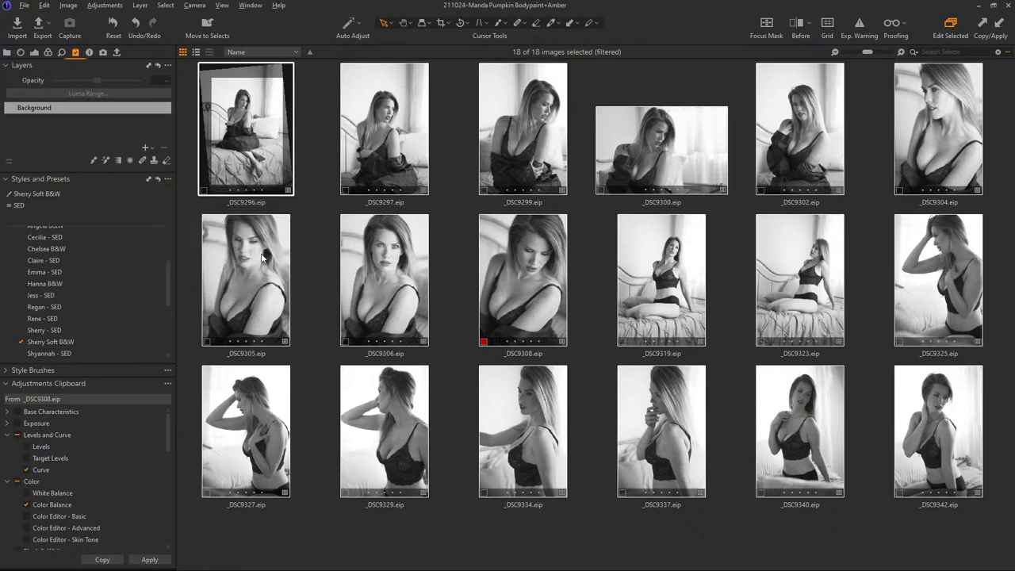
{"action": "left_click", "coordinate": [336, 244]}
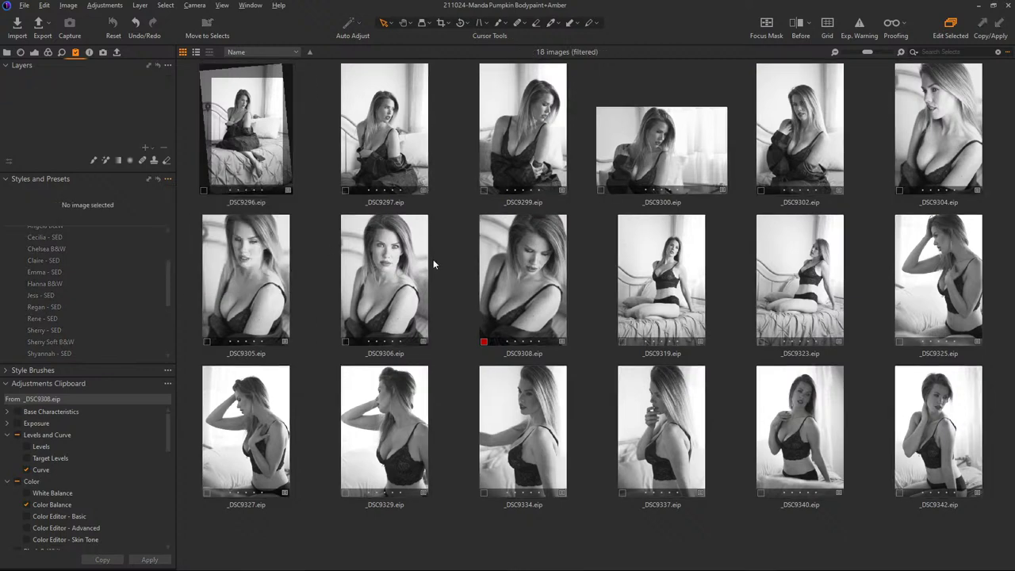
- Test exposure on _DSC9306 (down to -1.05) and _DSC9337, undoing the _DSC9337 change
{"action": "double_click", "coordinate": [385, 274]}
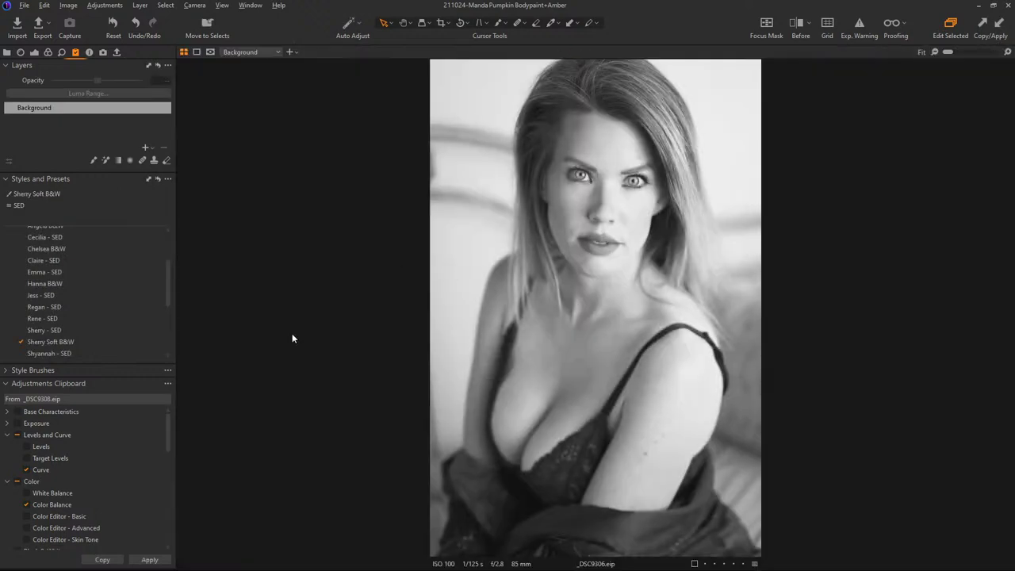
{"action": "left_click", "coordinate": [34, 52]}
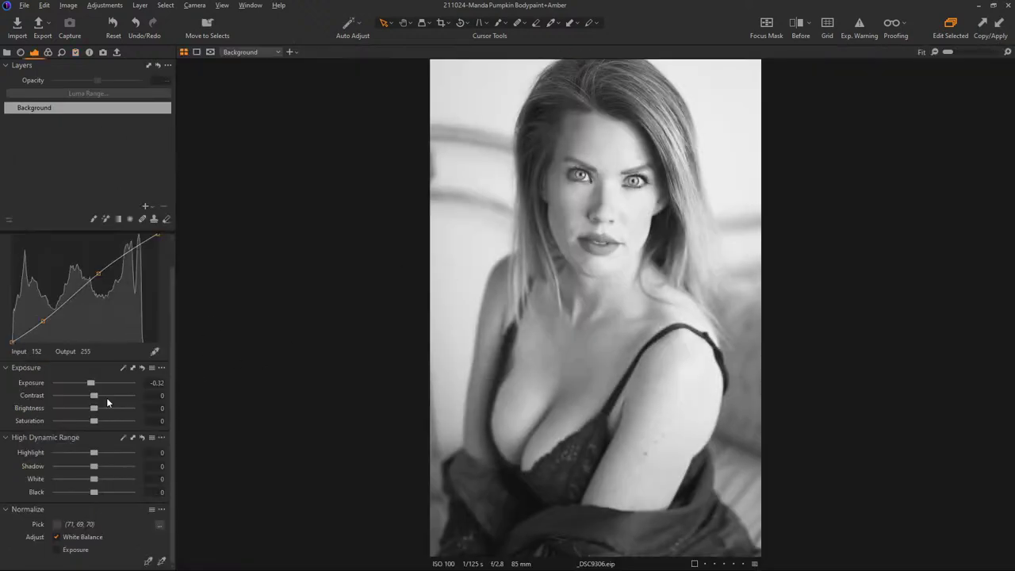
{"action": "left_click_drag", "start_coordinate": [92, 386], "coordinate": [90, 388]}
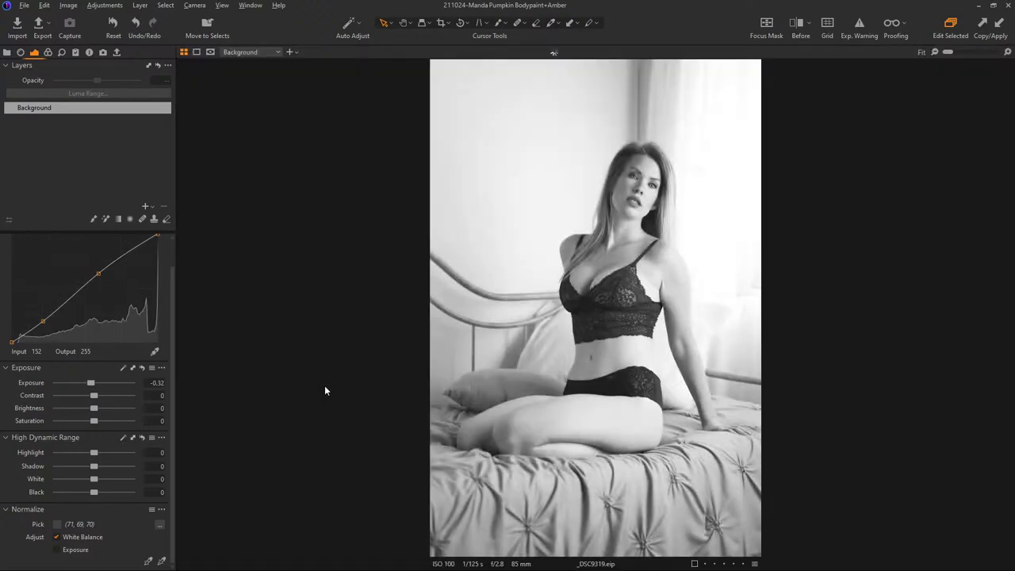
{"action": "left_click_drag", "start_coordinate": [90, 384], "coordinate": [84, 384]}
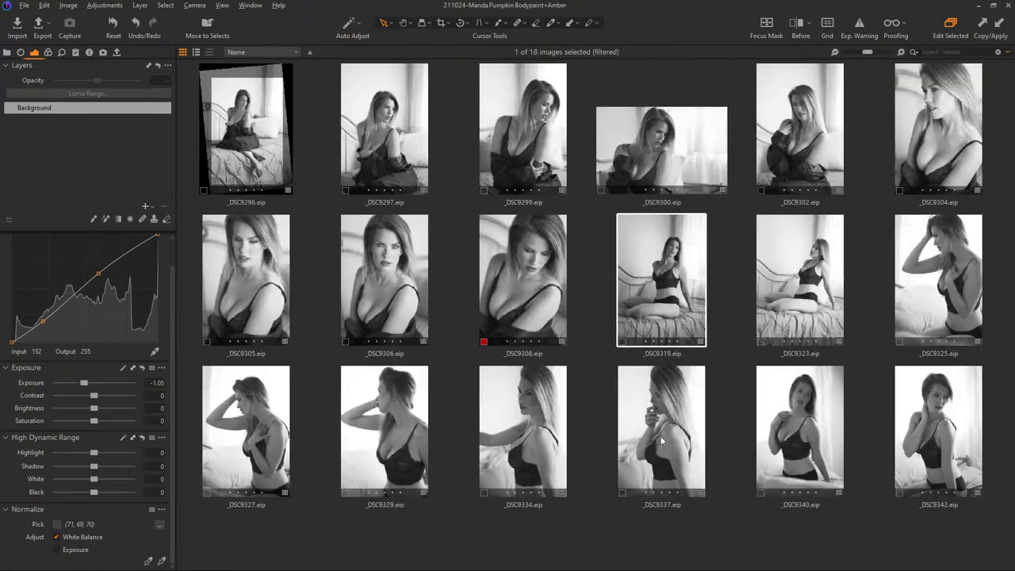
{"action": "left_click", "coordinate": [660, 435]}
{"action": "key", "text": "ctrl+alt+v"}
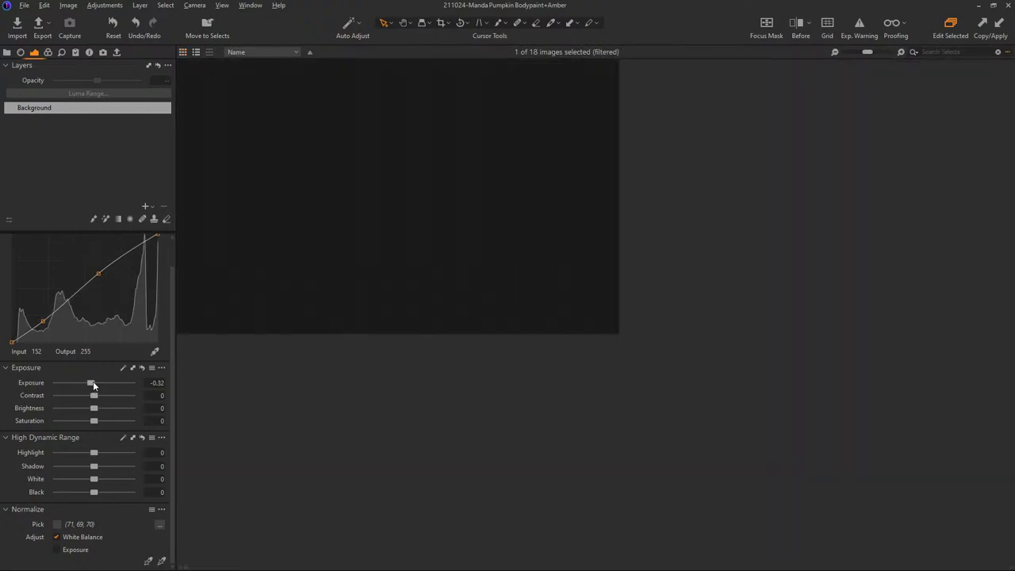
{"action": "left_click_drag", "start_coordinate": [92, 383], "coordinate": [99, 380]}
{"action": "key", "text": "ctrl+z"}
- Raise _DSC9340's exposure slightly and move on to _DSC9342
{"action": "key", "text": "ctrl+alt+v"}
{"action": "left_click", "coordinate": [819, 432]}
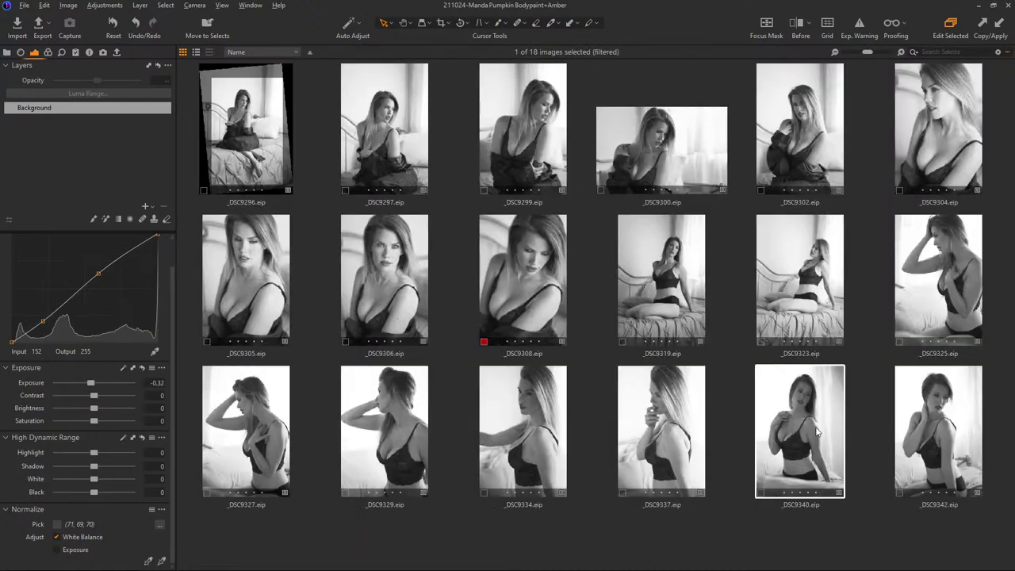
{"action": "left_click_drag", "start_coordinate": [91, 383], "coordinate": [98, 382]}
{"action": "key", "text": "ctrl+alt+v"}
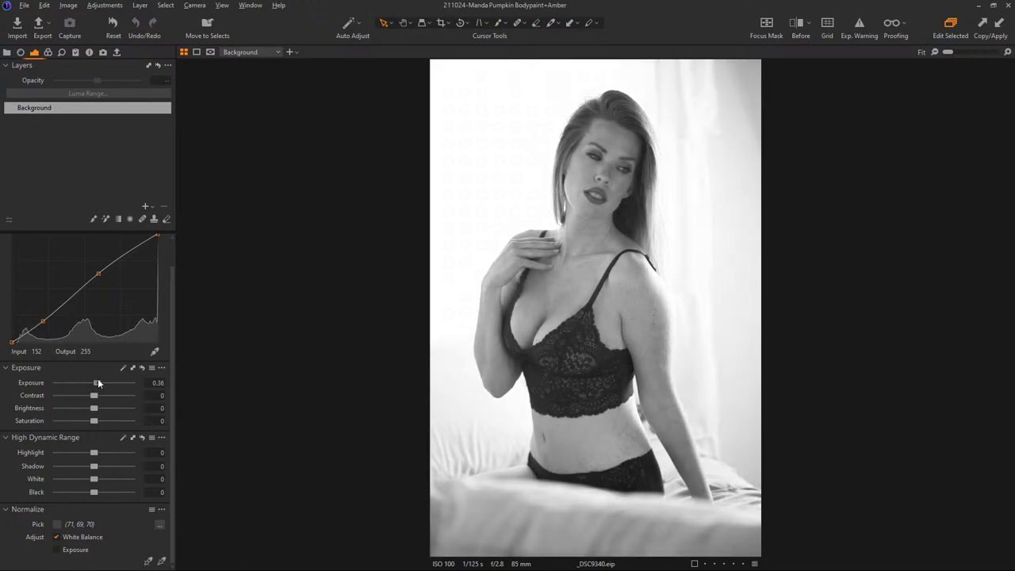
{"action": "key", "text": "ctrl+alt+v"}
{"action": "left_click", "coordinate": [924, 429]}
{"action": "key", "text": "ctrl+alt+v"}
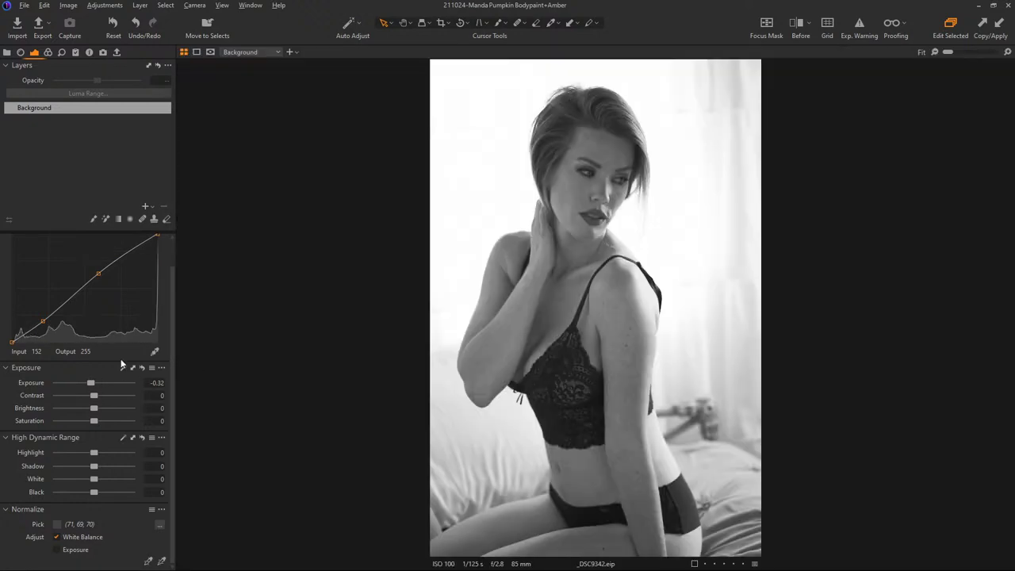
- Set _DSC9342 to exposure 0.25 with highlights at -48, then return to the grid
{"action": "mouse_move", "coordinate": [89, 385]}
{"action": "left_mouse_down"}
{"action": "mouse_move", "coordinate": [64, 369]}
{"action": "mouse_move", "coordinate": [88, 372]}
{"action": "left_mouse_up"}
{"action": "left_click_drag", "start_coordinate": [96, 452], "coordinate": [77, 449]}
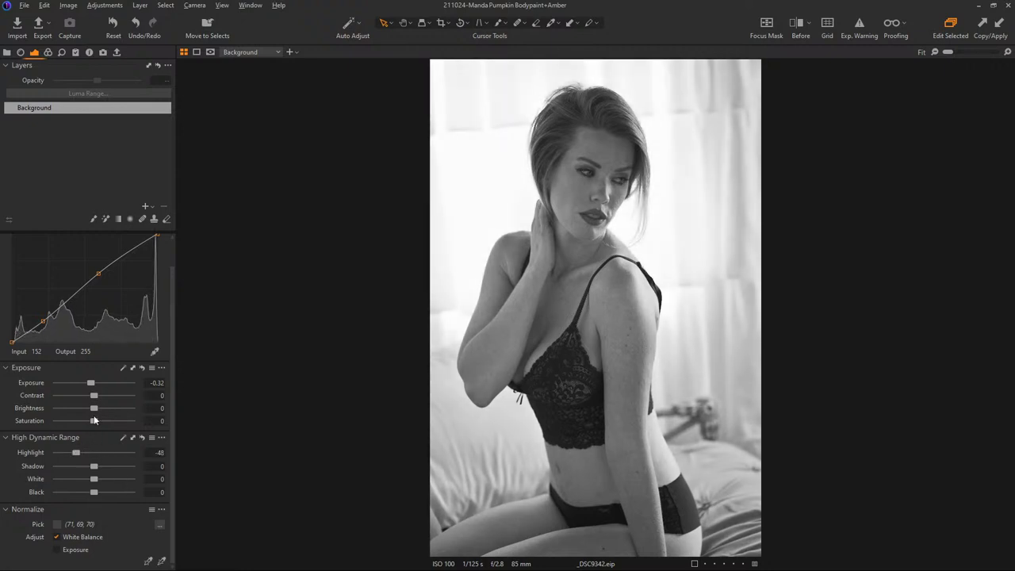
{"action": "left_click_drag", "start_coordinate": [94, 381], "coordinate": [100, 382]}
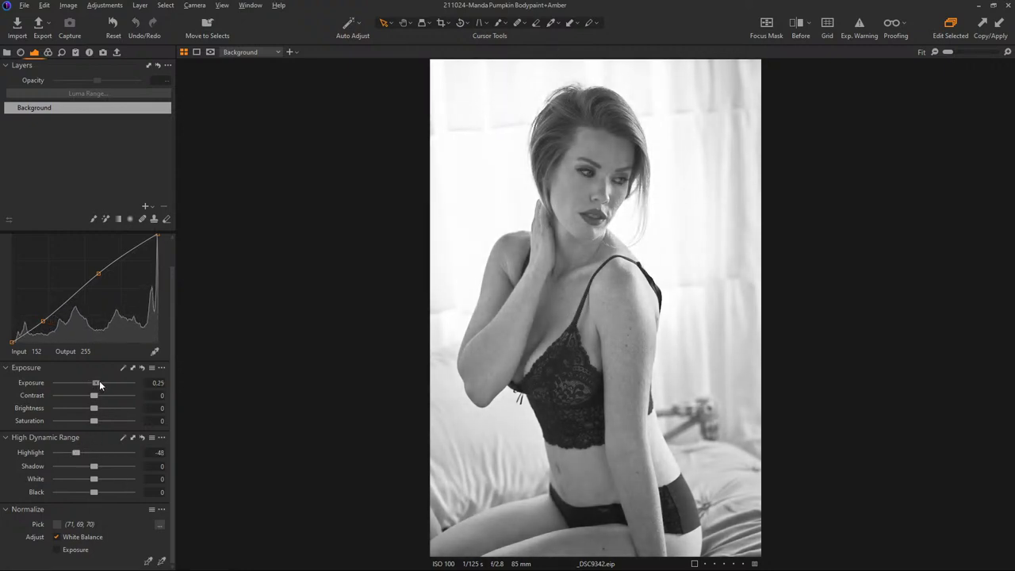
{"action": "key", "text": "ctrl+alt+v"}
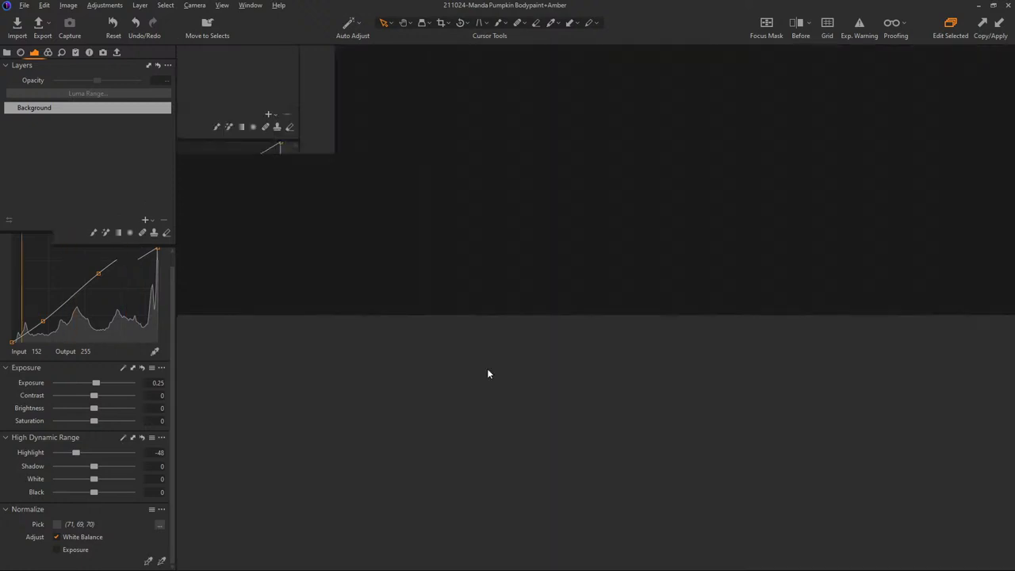
{"action": "double_click", "coordinate": [942, 120]}
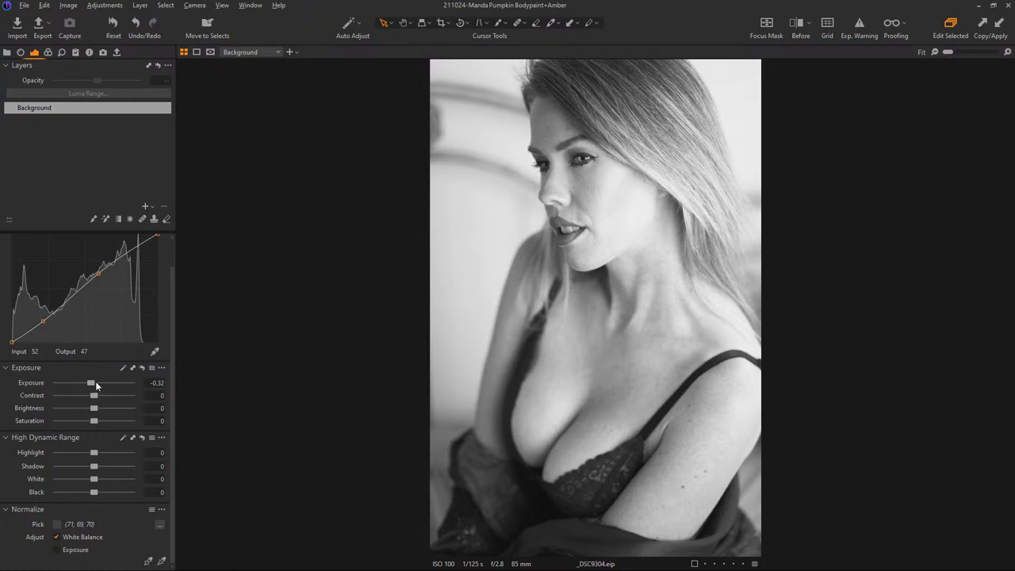
{"action": "double_click", "coordinate": [708, 337]}
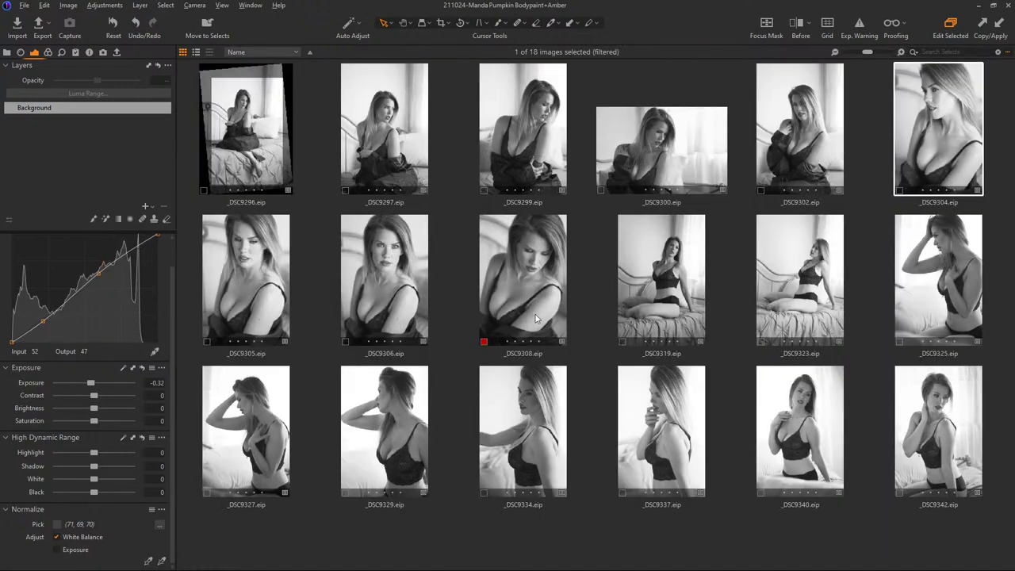
- Reset adjustments on all 18 images and bring up the Styles and Adjustments Clipboard tab
{"action": "left_click", "coordinate": [261, 161]}
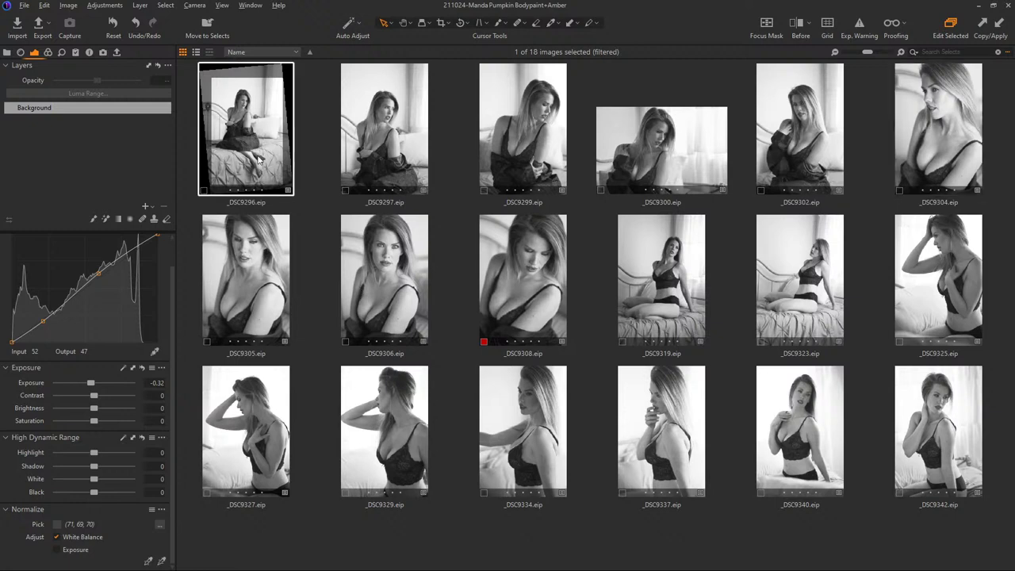
{"action": "key", "text": "ctrl+a"}
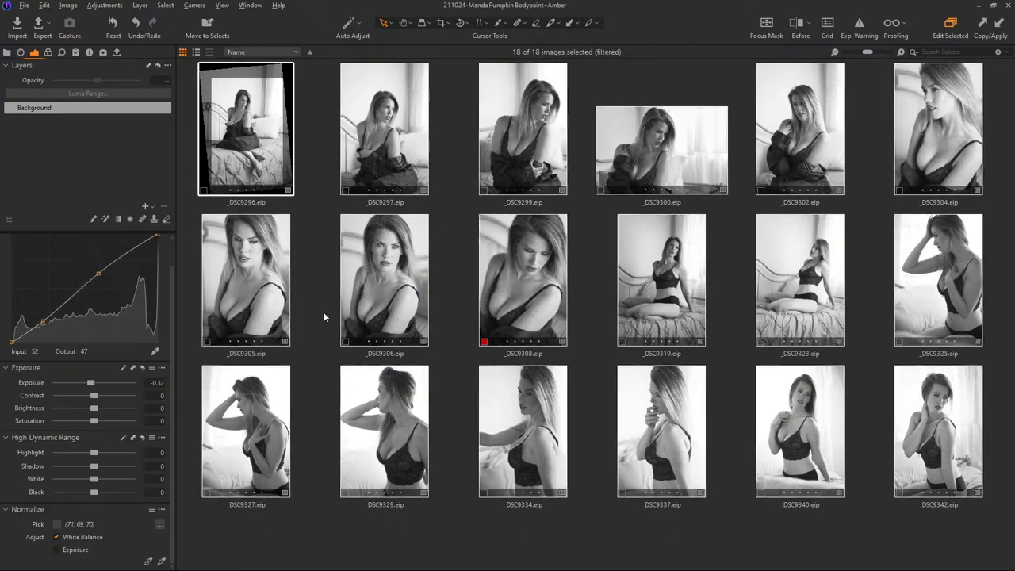
{"action": "left_click", "coordinate": [113, 27]}
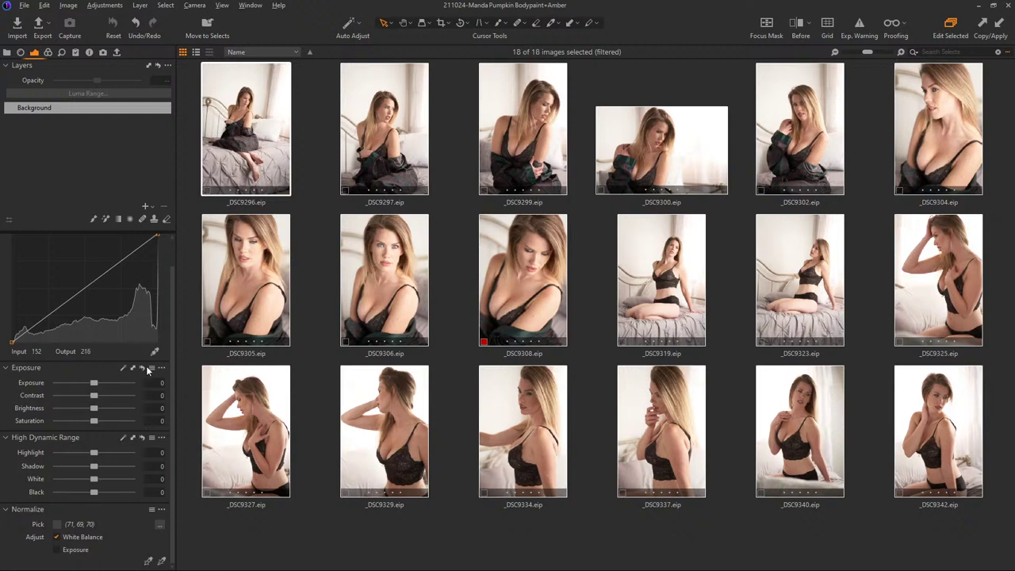
{"action": "left_click", "coordinate": [75, 52]}
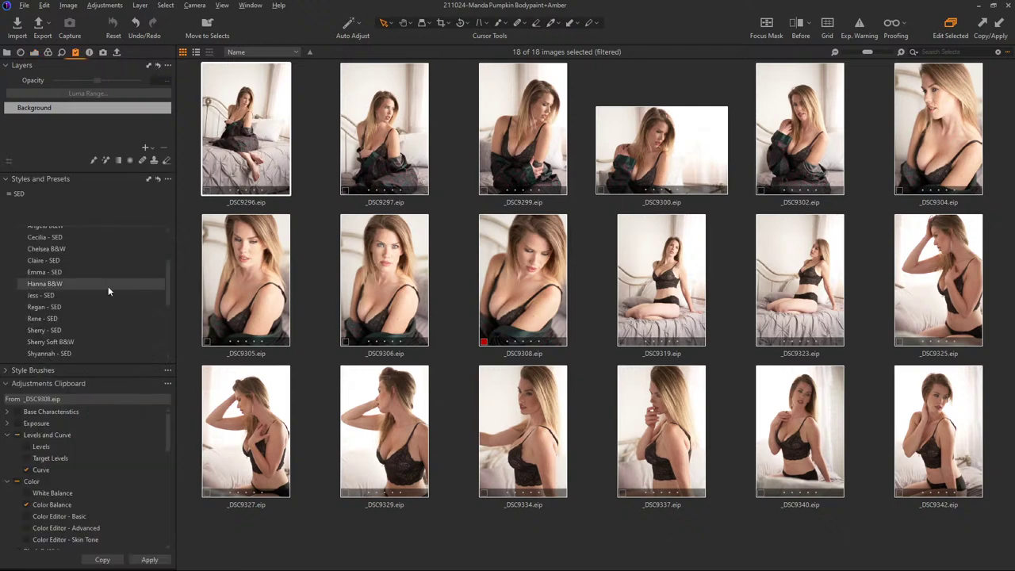
{"action": "left_click", "coordinate": [317, 276]}
- Open _DSC9308, preview Chelsea B&W, then apply Sherry Soft B&W and return to the grid
{"action": "double_click", "coordinate": [580, 329]}
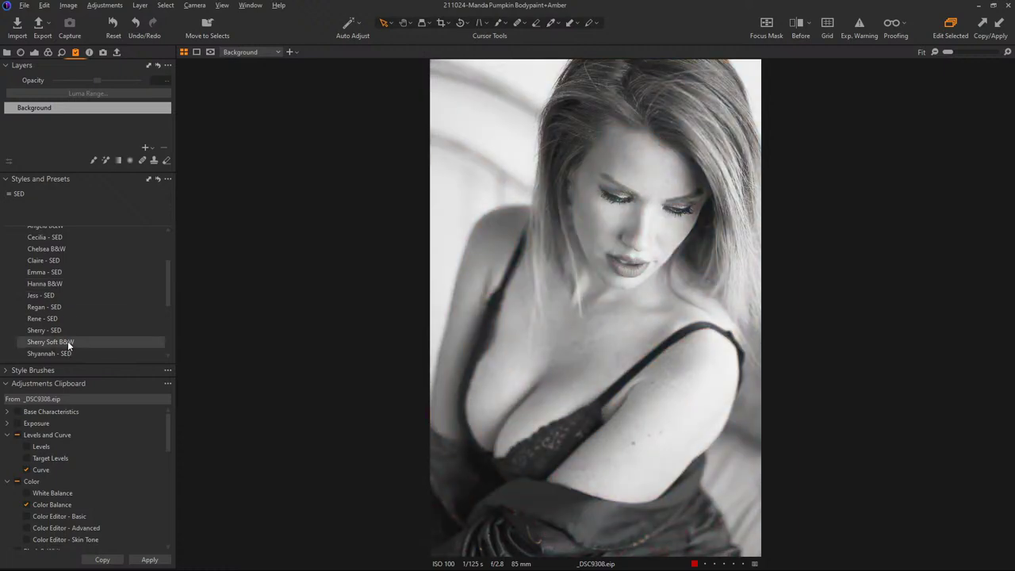
{"action": "scroll", "coordinate": [67, 341], "scroll_direction": "up", "scroll_amount": 2}
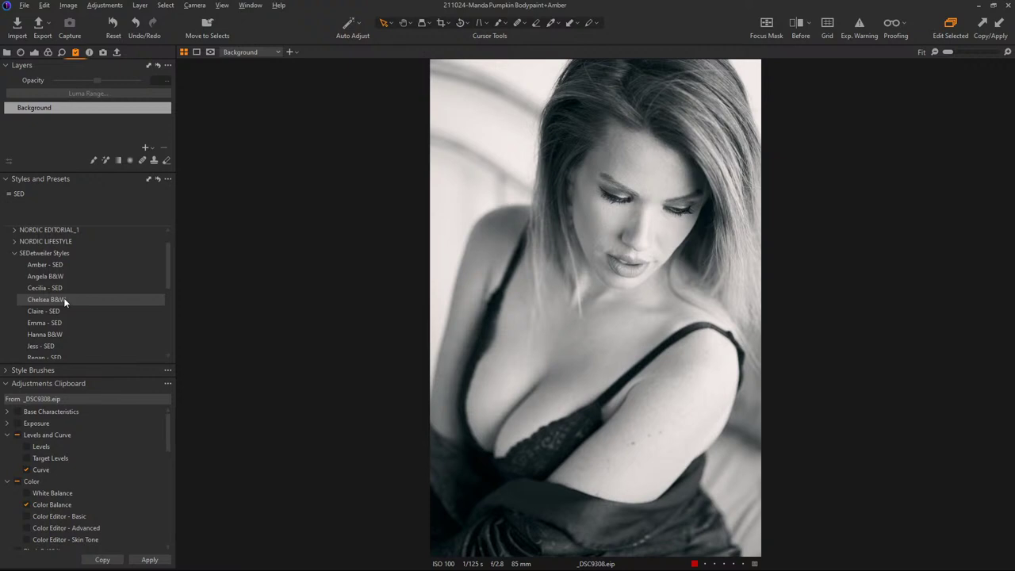
{"action": "left_click", "coordinate": [64, 299]}
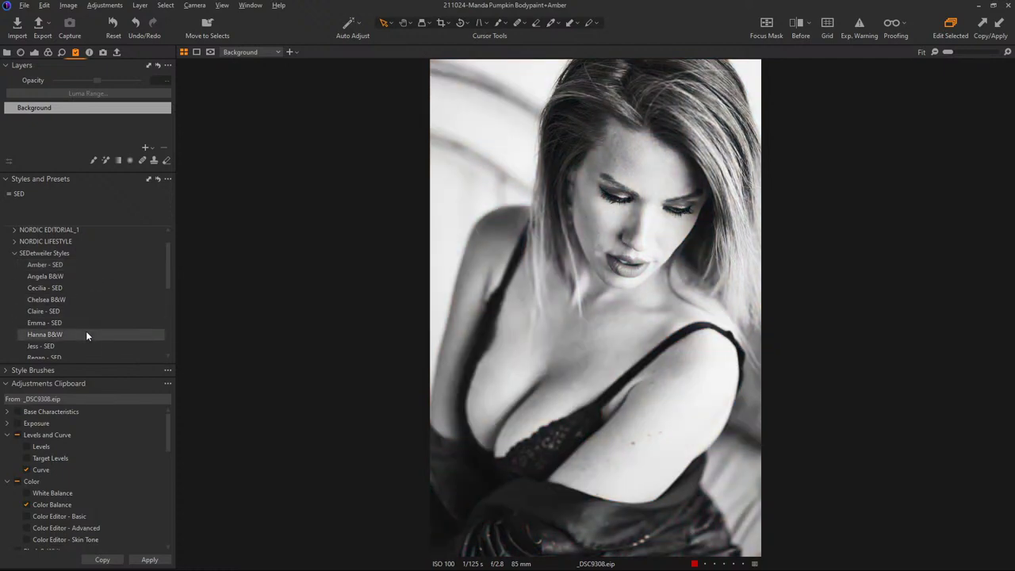
{"action": "scroll", "coordinate": [86, 331], "scroll_direction": "down", "scroll_amount": 3}
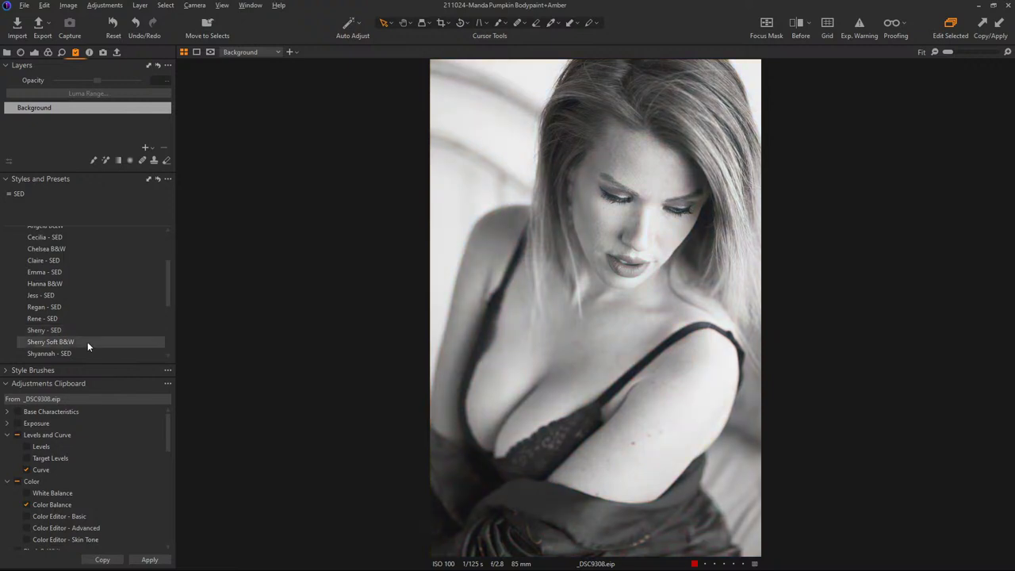
{"action": "left_click", "coordinate": [87, 342]}
{"action": "key", "text": "ctrl+alt+v"}
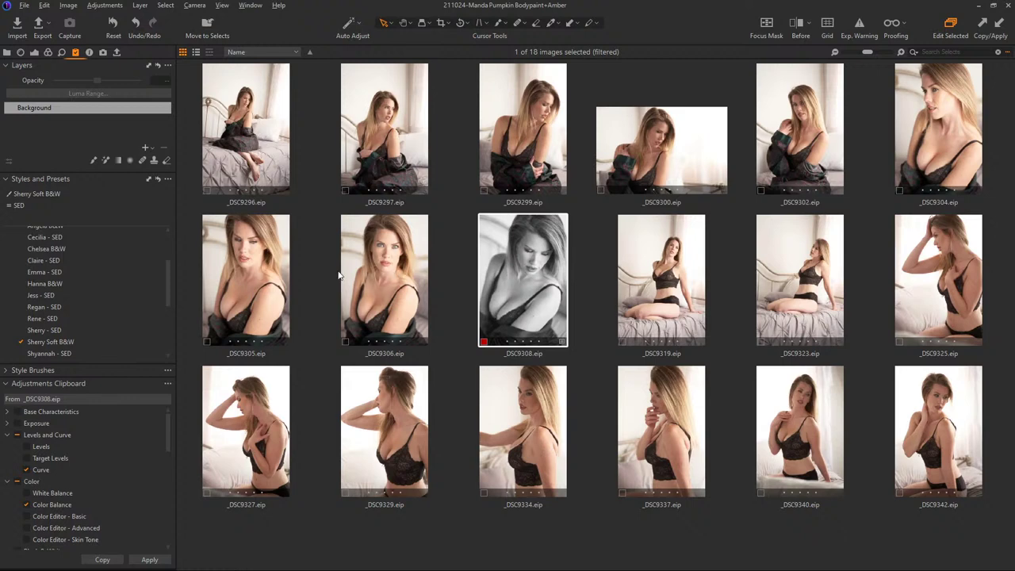
- Apply Sherry Soft B&W to _DSC9304, _DSC9305 and _DSC9306 and view them side by side
{"action": "left_click", "coordinate": [272, 269]}
{"action": "left_click", "coordinate": [383, 277], "text": "ctrl"}
{"action": "left_click", "coordinate": [893, 169], "text": "ctrl"}
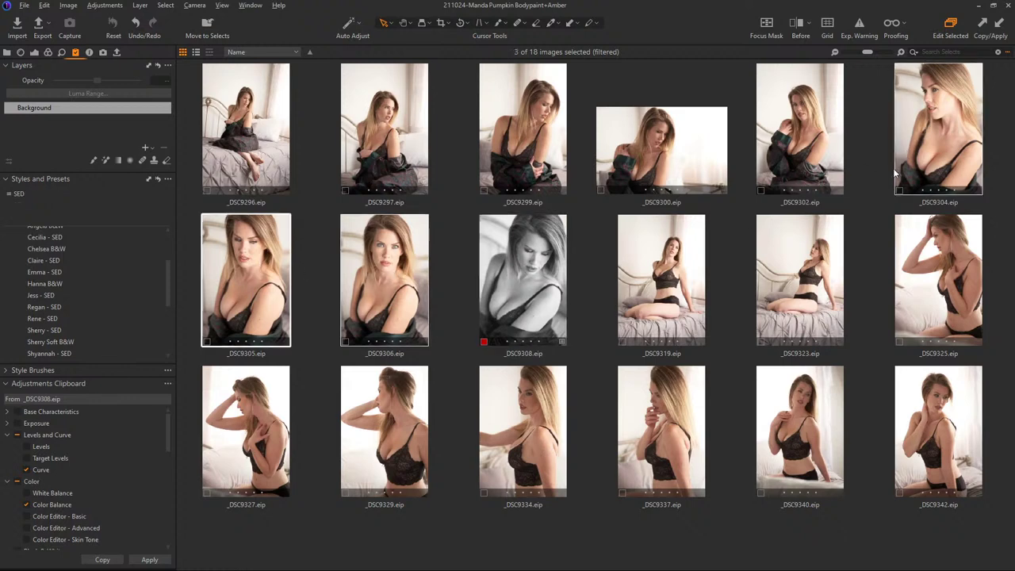
{"action": "left_click", "coordinate": [89, 342]}
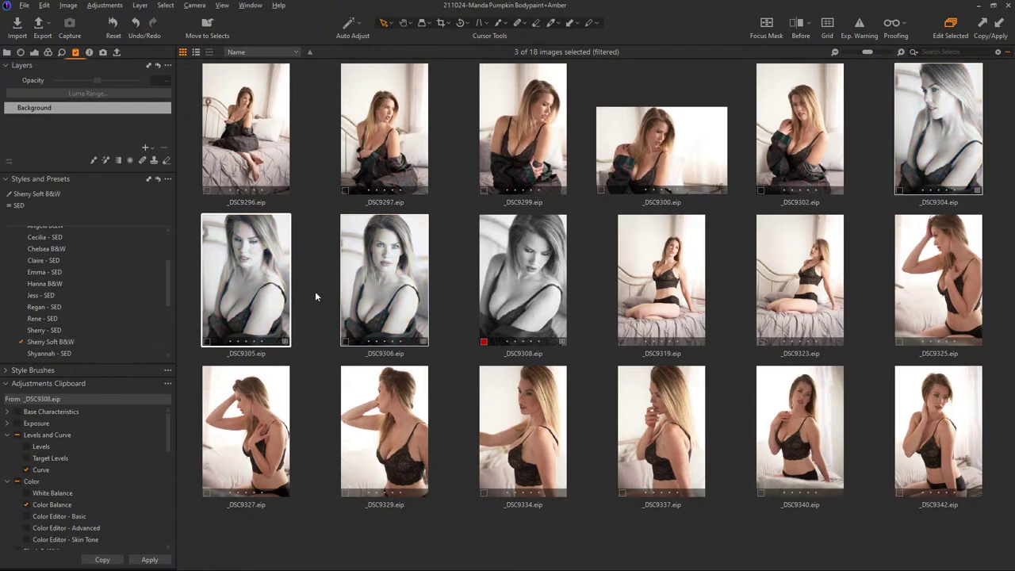
{"action": "double_click", "coordinate": [553, 325]}
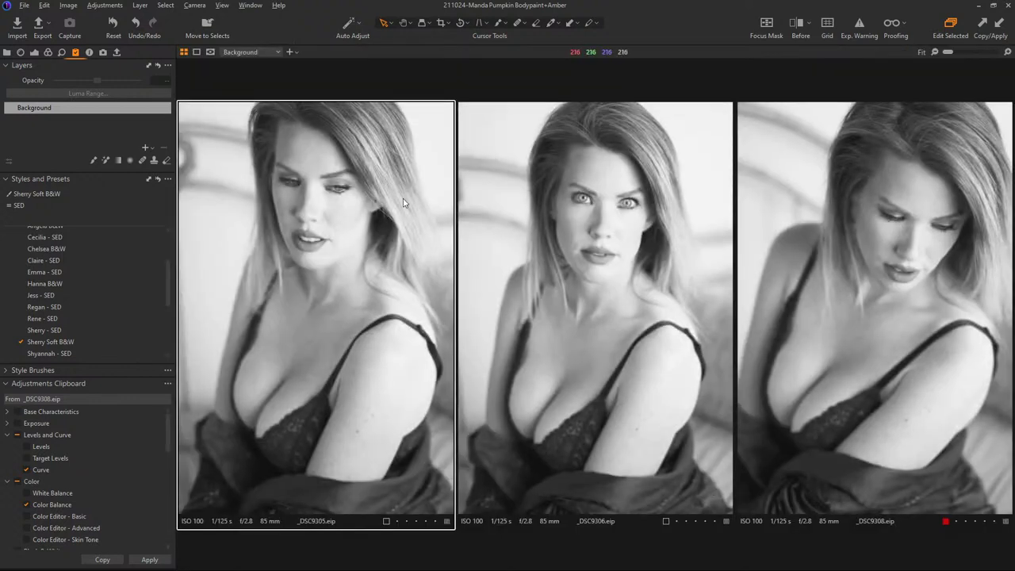
- Lower exposure to -0.28 on _DSC9305 and to -0.23 on _DSC9306
{"action": "left_click", "coordinate": [32, 52]}
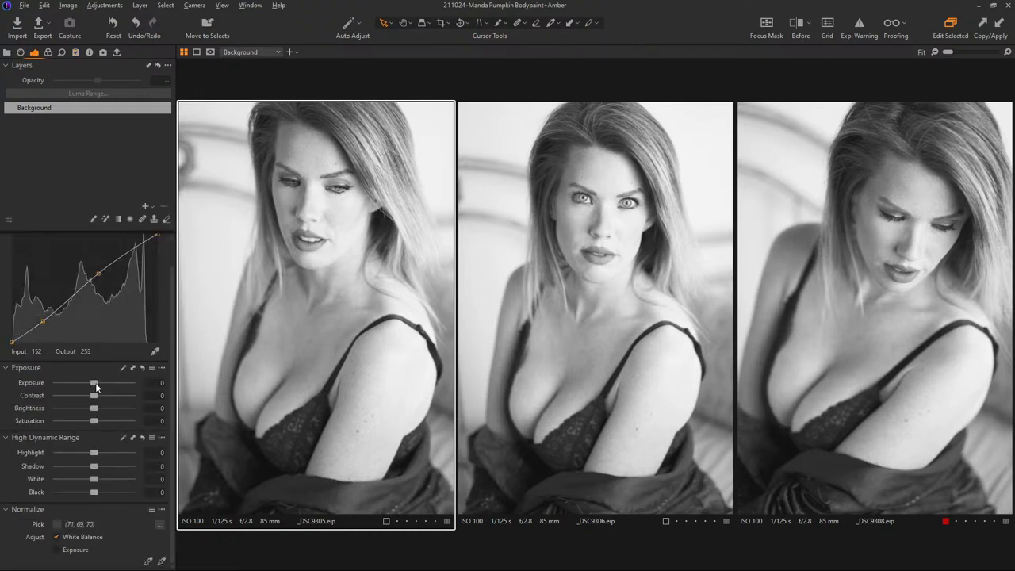
{"action": "left_click_drag", "start_coordinate": [95, 382], "coordinate": [91, 383]}
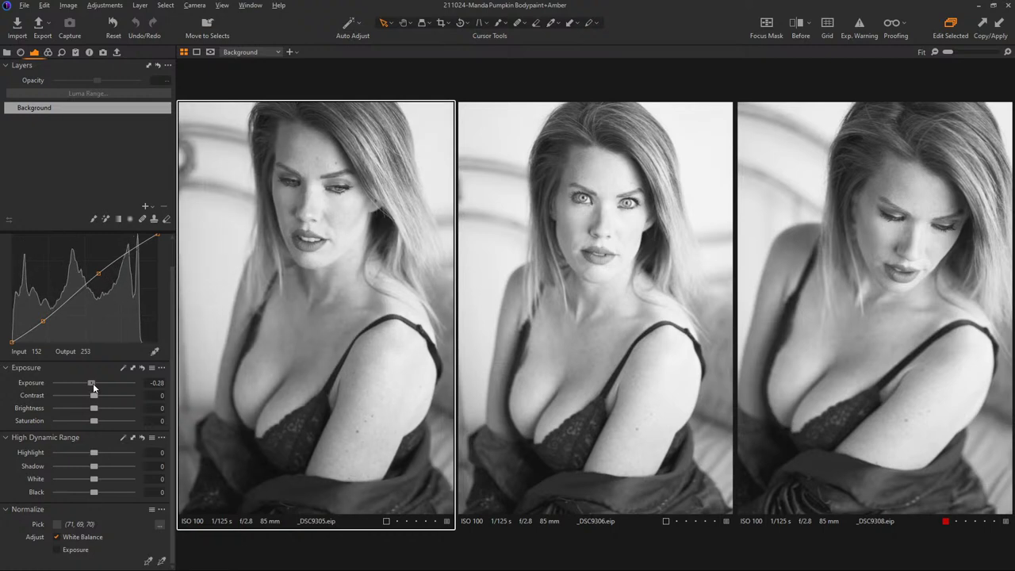
{"action": "left_click", "coordinate": [631, 323]}
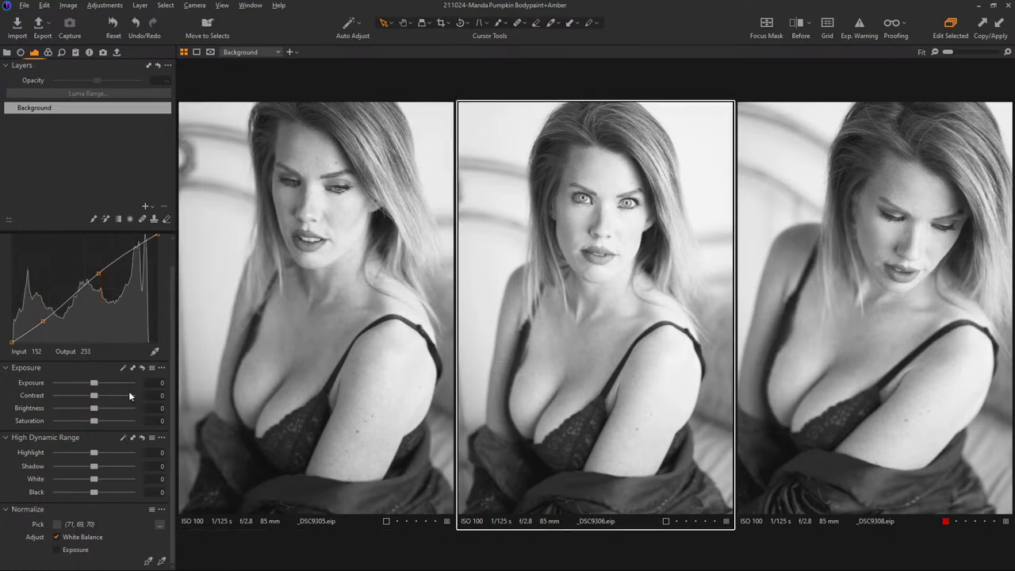
{"action": "left_click_drag", "start_coordinate": [97, 382], "coordinate": [95, 388]}
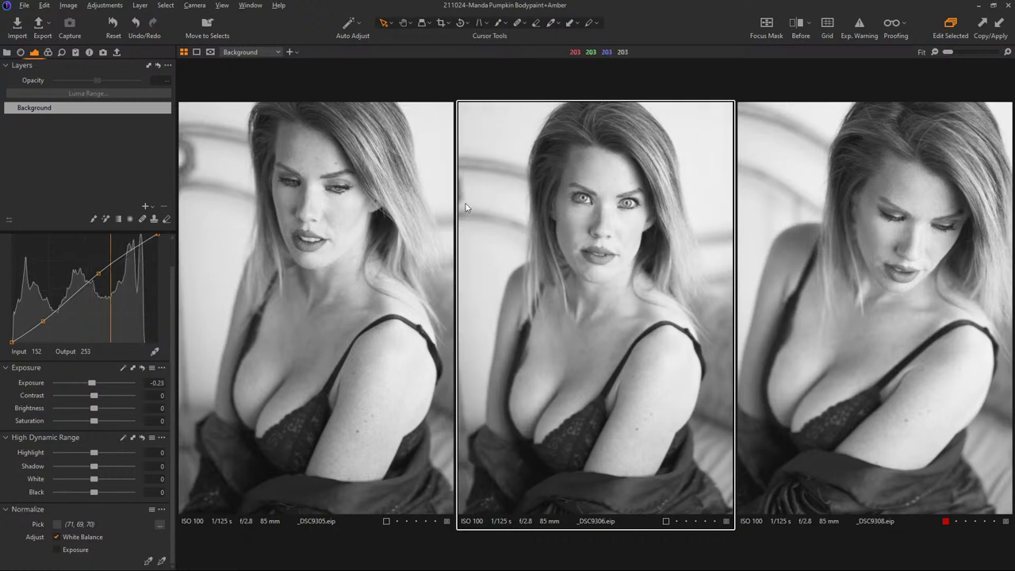
- Return to the full 18-image thumbnail grid and deselect the three selected images
{"action": "key", "text": "ctrl+alt+v"}
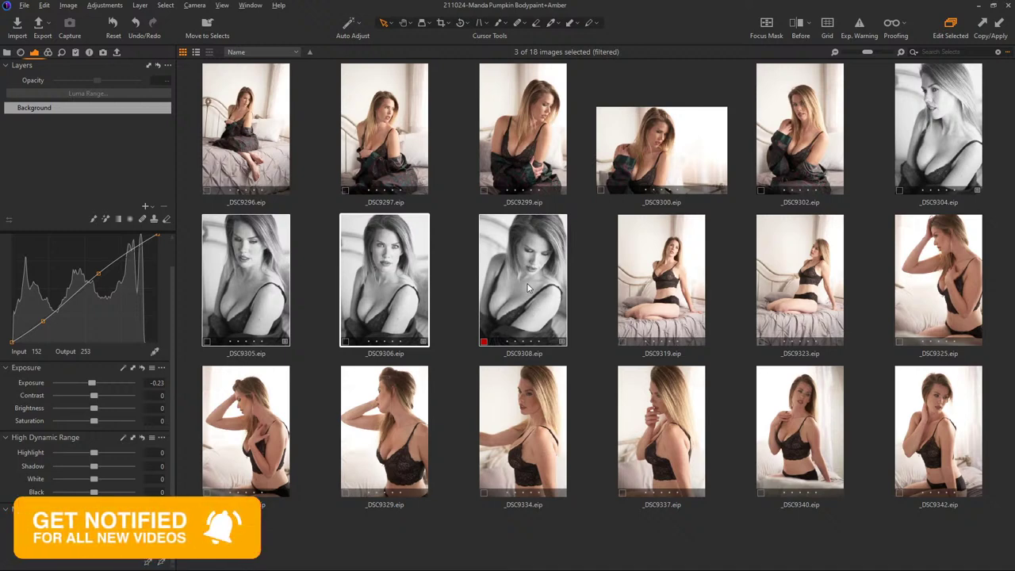
{"action": "left_click", "coordinate": [583, 215]}
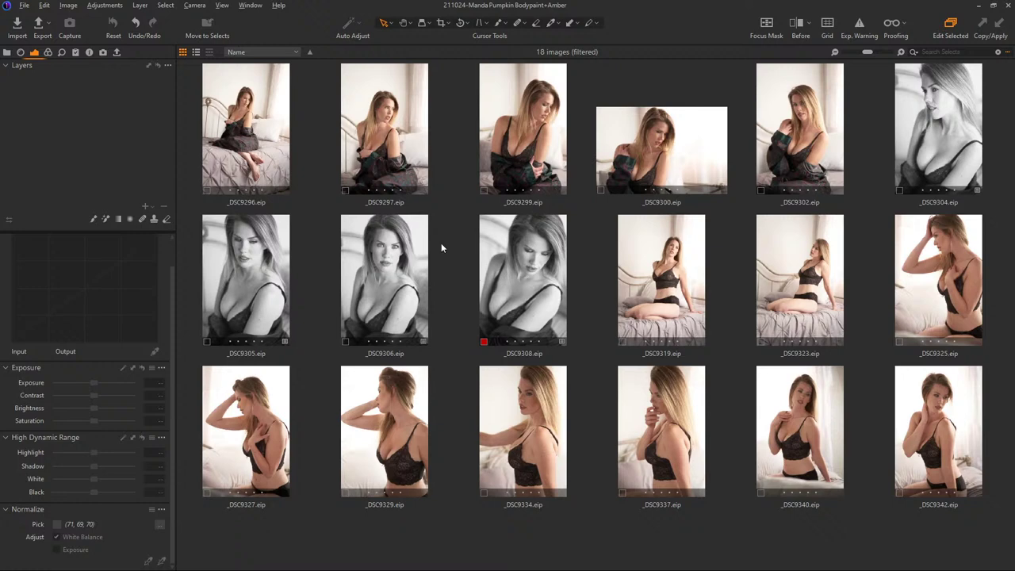
- Select only _DSC9308 and view it alone in the single-image viewer
{"action": "left_click", "coordinate": [236, 143]}
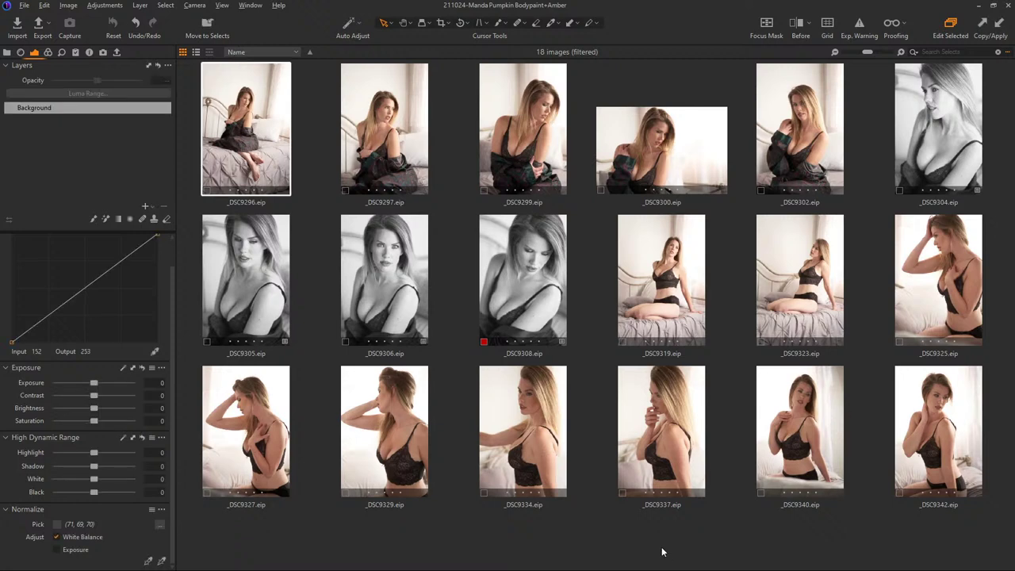
{"action": "key", "text": "ctrl+a"}
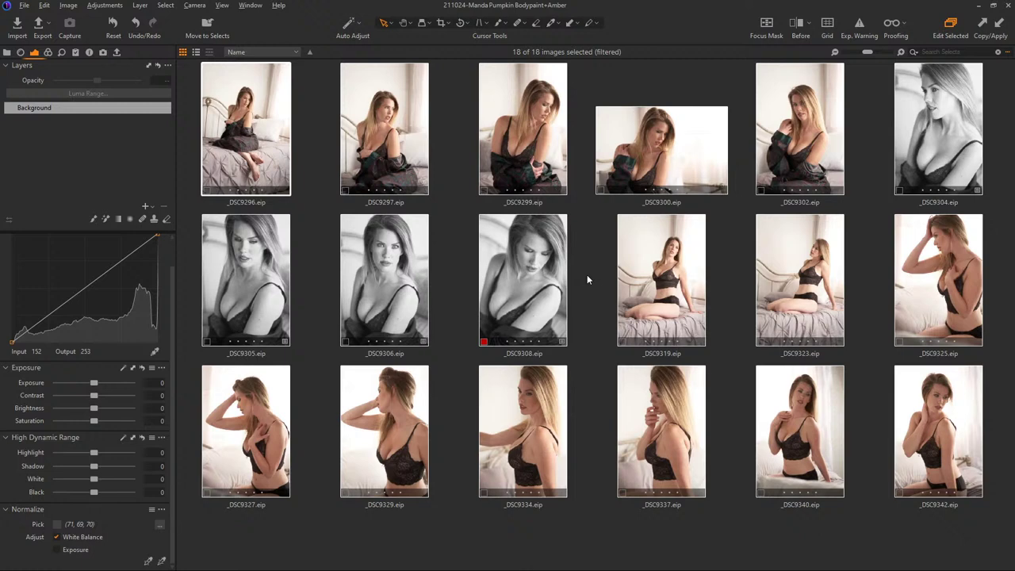
{"action": "left_click", "coordinate": [587, 279]}
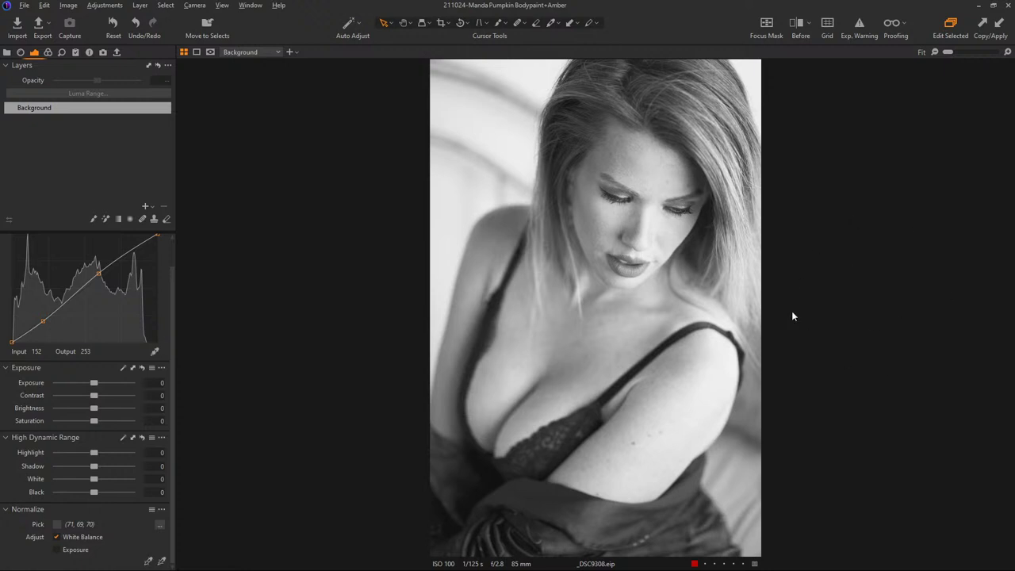
- Leave the single _DSC9308 view and show the full 18-image thumbnail grid
{"action": "key", "text": "ctrl+alt+v"}
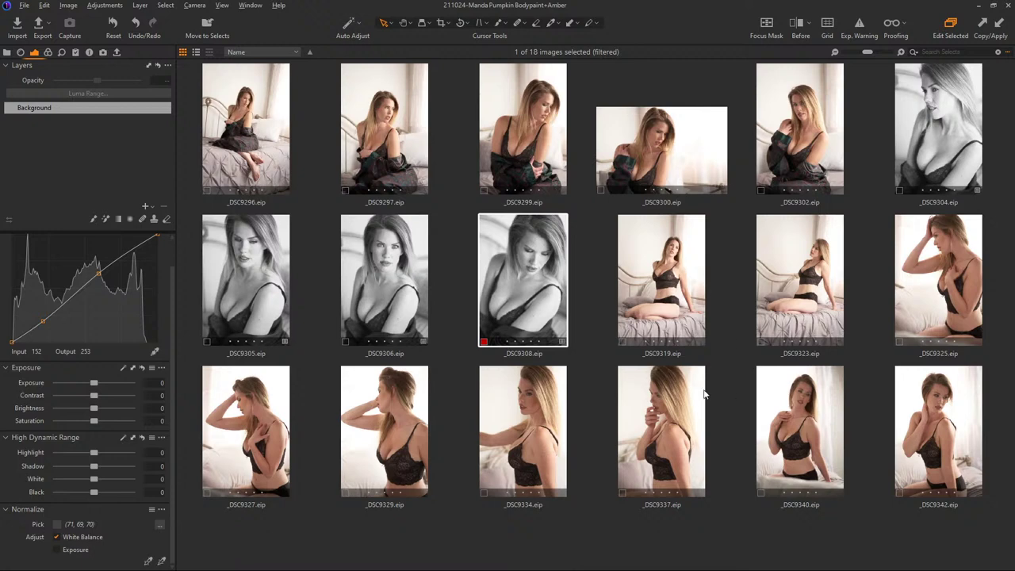
- Open _DSC9342 alone and give its shadows a subtle blue tint with the Color Balance shadow wheel
{"action": "left_click", "coordinate": [987, 404]}
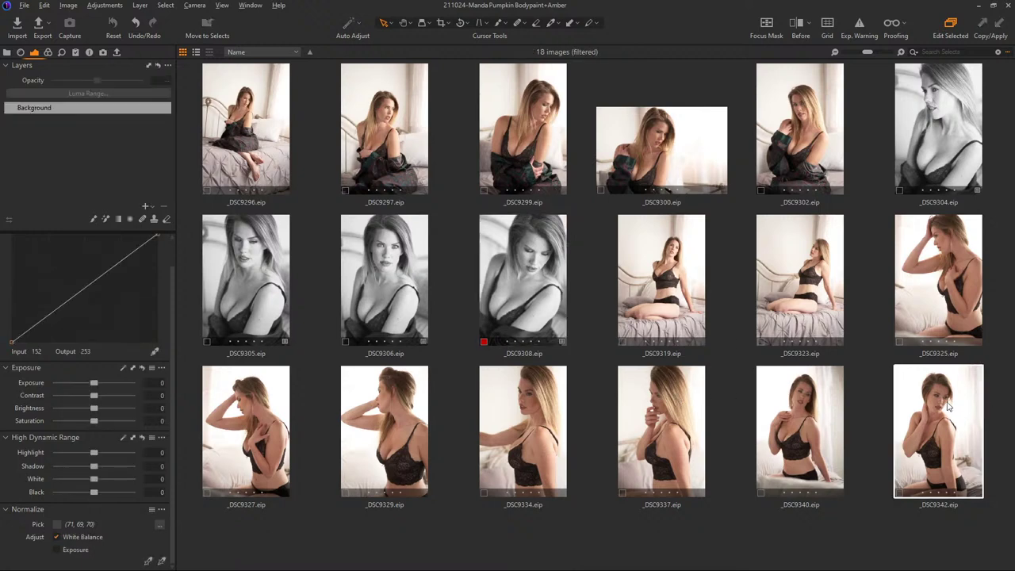
{"action": "double_click", "coordinate": [948, 406]}
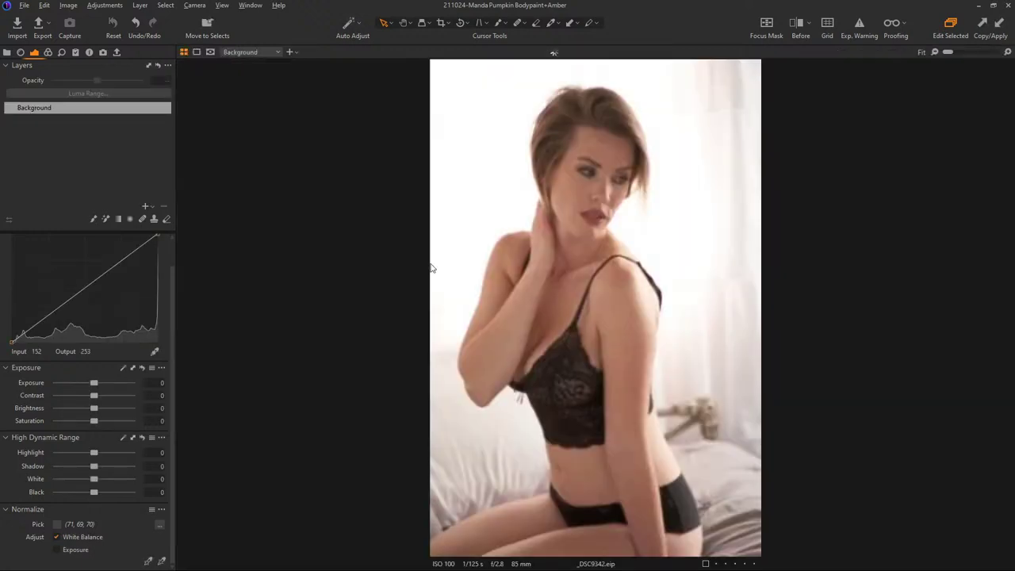
{"action": "left_click", "coordinate": [49, 52]}
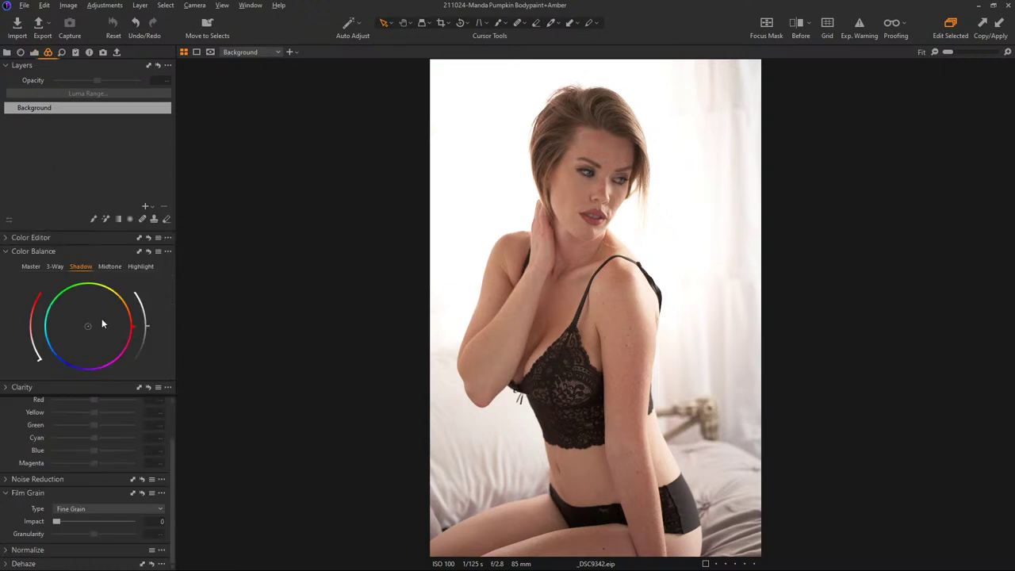
{"action": "left_click_drag", "start_coordinate": [88, 327], "coordinate": [56, 353]}
{"action": "key", "text": "ctrl+z"}
{"action": "mouse_move", "coordinate": [33, 316]}
{"action": "left_mouse_down"}
{"action": "mouse_move", "coordinate": [32, 343]}
{"action": "mouse_move", "coordinate": [32, 329]}
{"action": "left_mouse_up"}
- Warm _DSC9342's midtones toward orange using the Color Balance Midtone wheel
{"action": "left_click", "coordinate": [108, 267]}
{"action": "mouse_move", "coordinate": [88, 326]}
{"action": "left_mouse_down"}
{"action": "mouse_move", "coordinate": [102, 320]}
{"action": "mouse_move", "coordinate": [84, 334]}
{"action": "left_mouse_up"}
- Return to the 18-image grid and review the styles list and _DSC9308's adjustments clipboard
{"action": "left_click", "coordinate": [89, 52]}
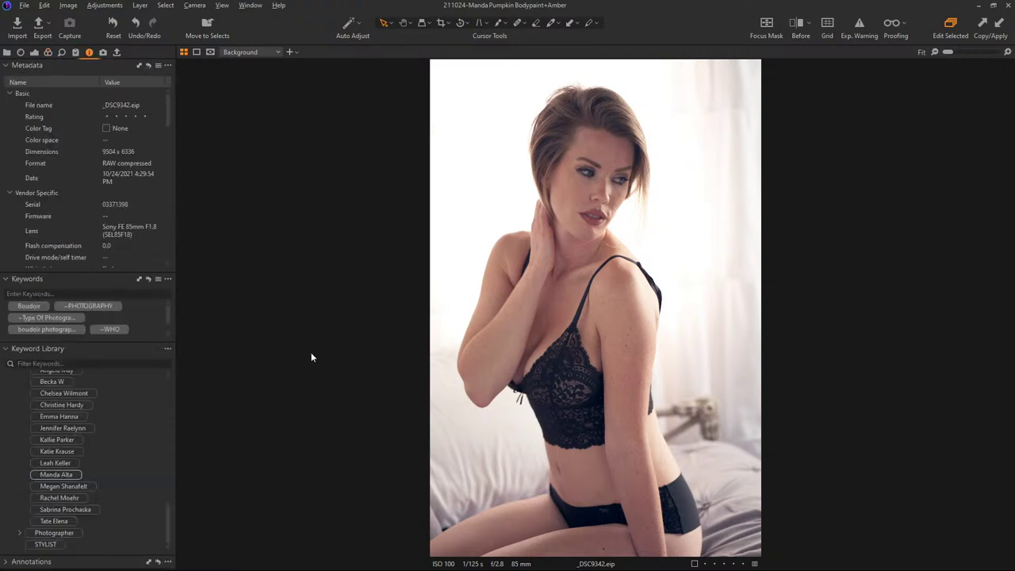
{"action": "mouse_move", "coordinate": [170, 525]}
{"action": "left_mouse_down"}
{"action": "mouse_move", "coordinate": [185, 397]}
{"action": "mouse_move", "coordinate": [170, 536]}
{"action": "left_mouse_up"}
{"action": "key", "text": "ctrl+alt+v"}
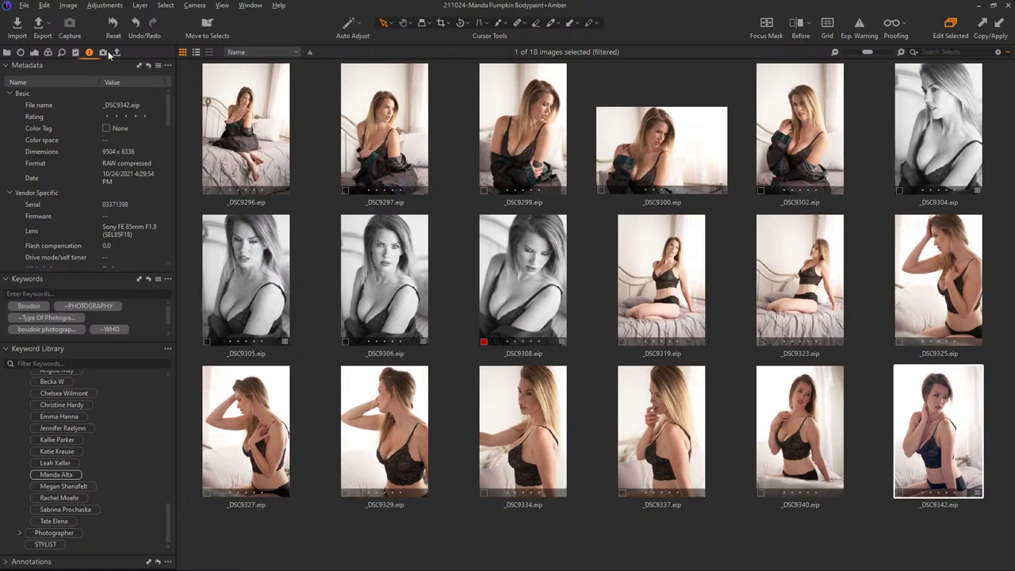
{"action": "left_click", "coordinate": [77, 53]}
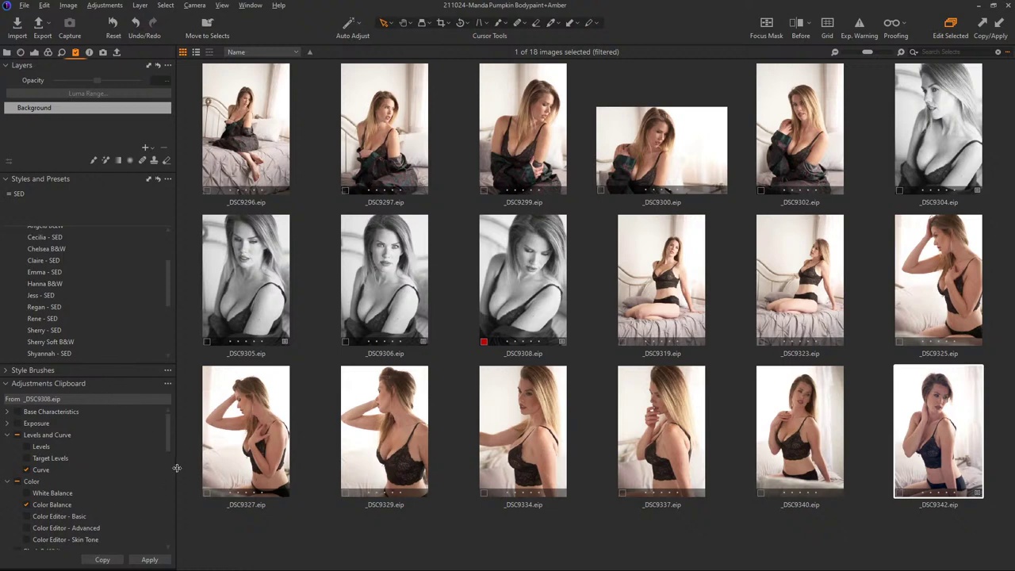
{"action": "left_click_drag", "start_coordinate": [168, 438], "coordinate": [168, 536]}
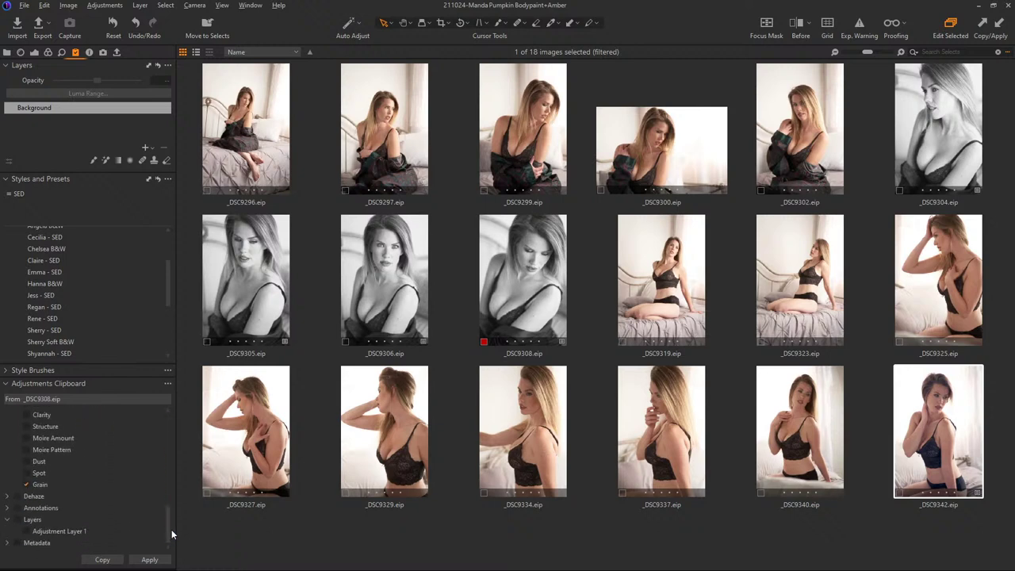